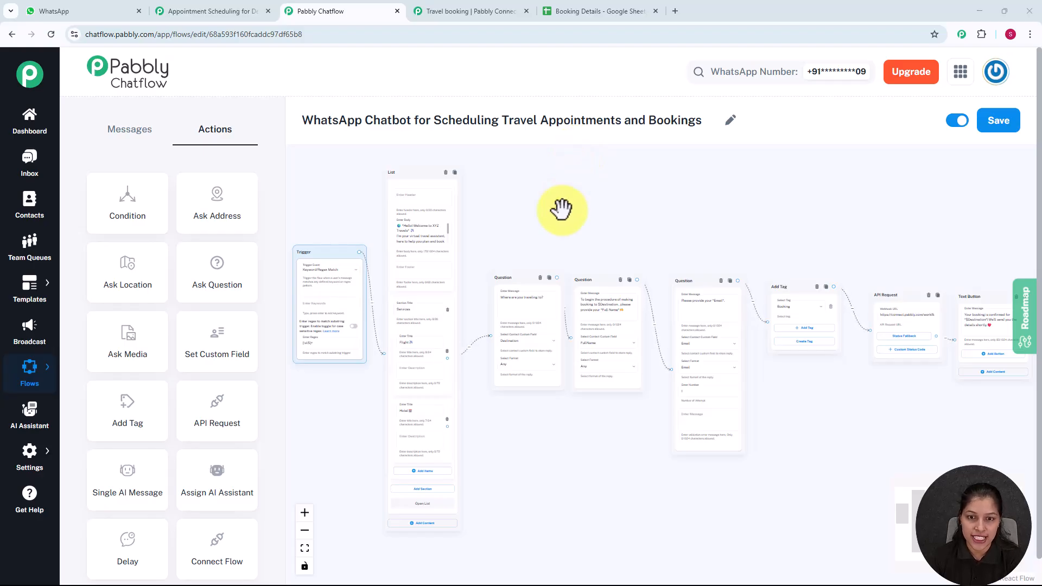
Step: Pan and zoom the flow canvas to review the question, tag and API Request steps
{"action": "scroll", "coordinate": [599, 196], "scroll_direction": "up", "scroll_amount": 3}
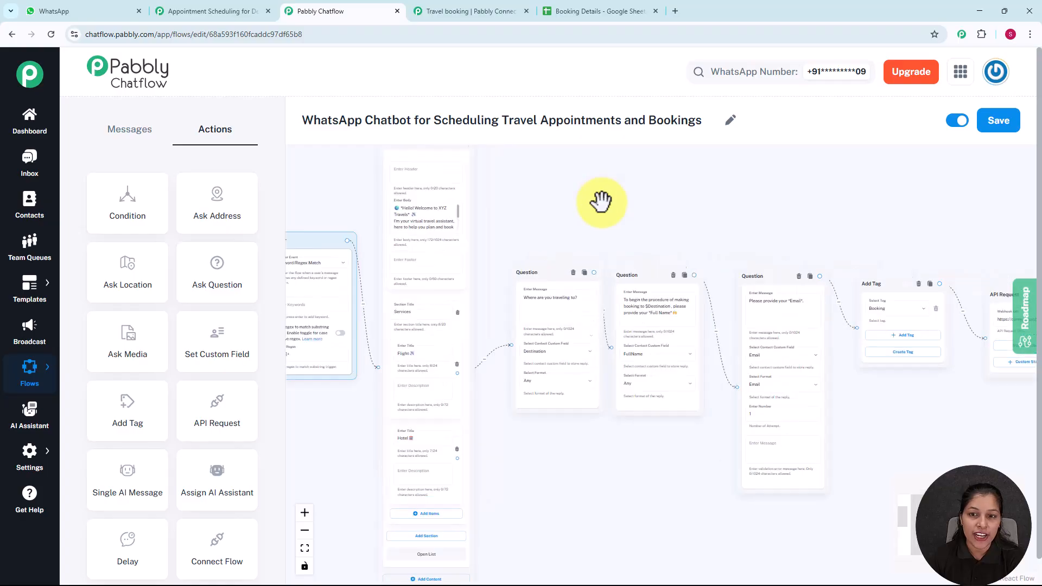
{"action": "scroll", "coordinate": [645, 196], "scroll_direction": "down", "scroll_amount": 2}
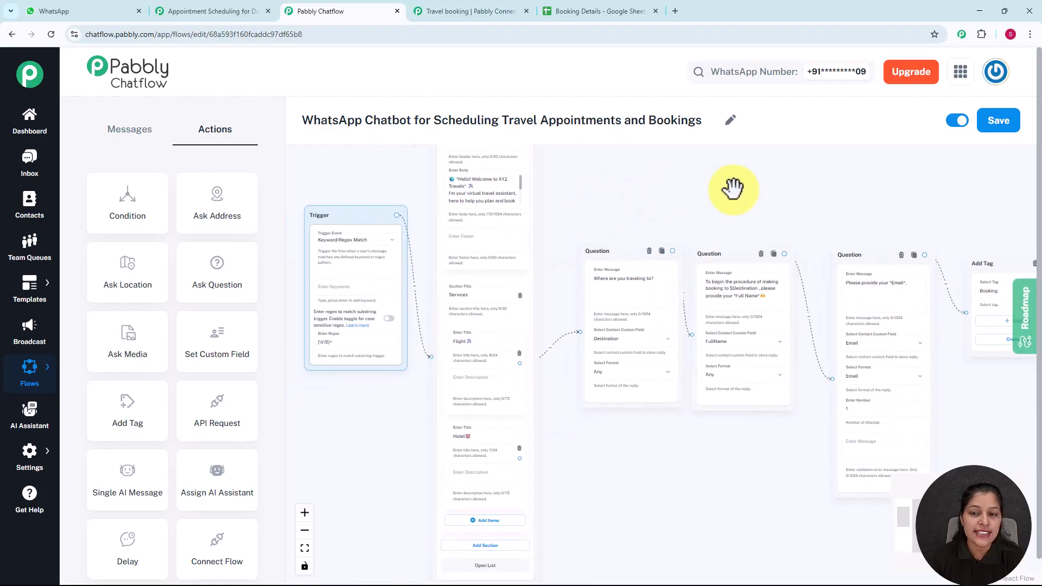
{"action": "scroll", "coordinate": [678, 188], "scroll_direction": "up", "scroll_amount": 2}
{"action": "scroll", "coordinate": [684, 196], "scroll_direction": "right", "scroll_amount": 3}
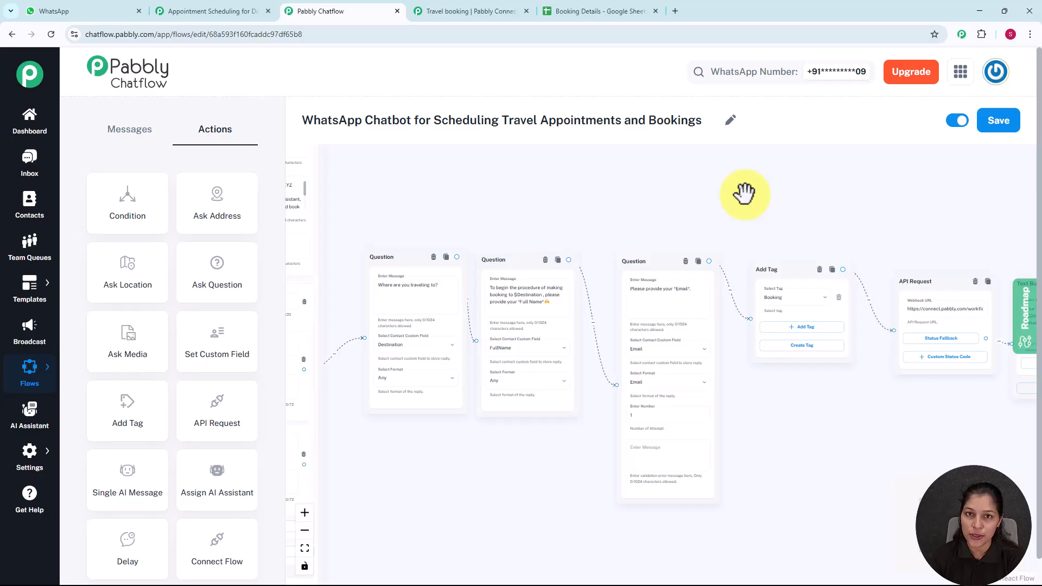
{"action": "scroll", "coordinate": [743, 194], "scroll_direction": "down", "scroll_amount": 2}
{"action": "mouse_move", "coordinate": [742, 190]}
{"action": "left_mouse_down"}
{"action": "mouse_move", "coordinate": [633, 205]}
{"action": "mouse_move", "coordinate": [734, 208]}
{"action": "left_mouse_up"}
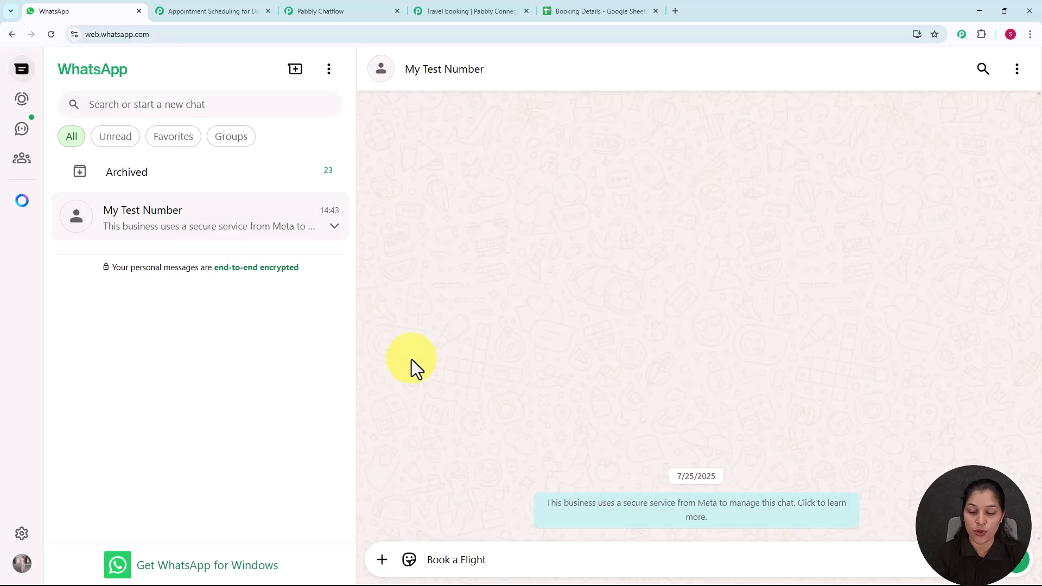
Step: Send 'Book a Flight' to the bot and pick Flight from its service list
{"action": "key", "text": "Return"}
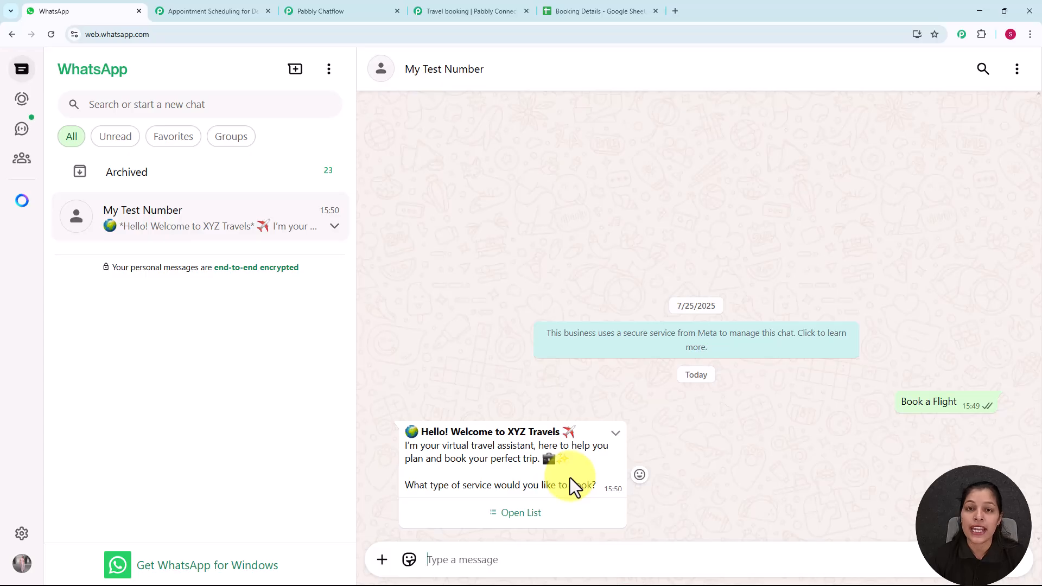
{"action": "left_click", "coordinate": [521, 513]}
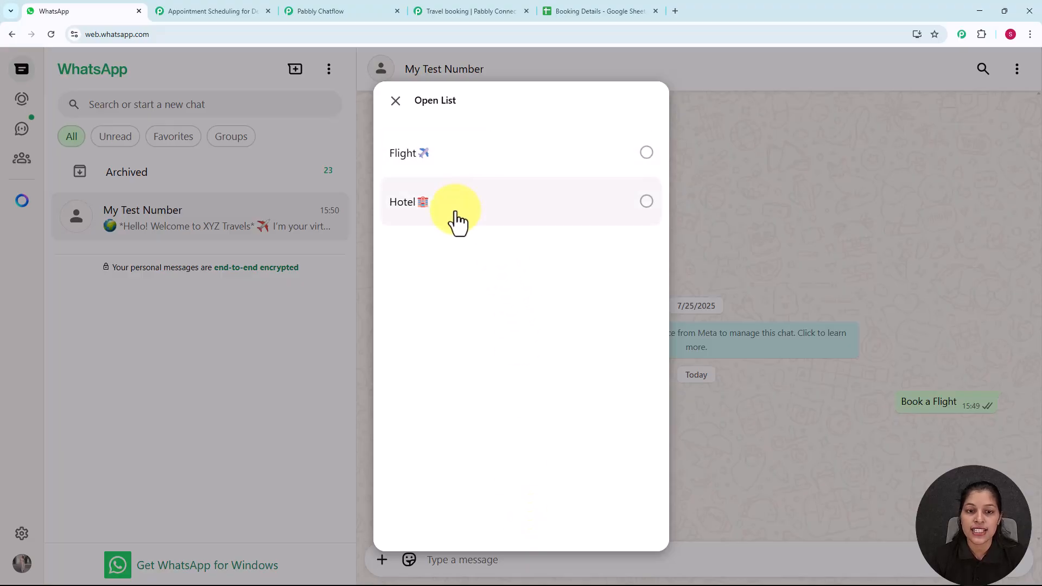
{"action": "left_click", "coordinate": [482, 160]}
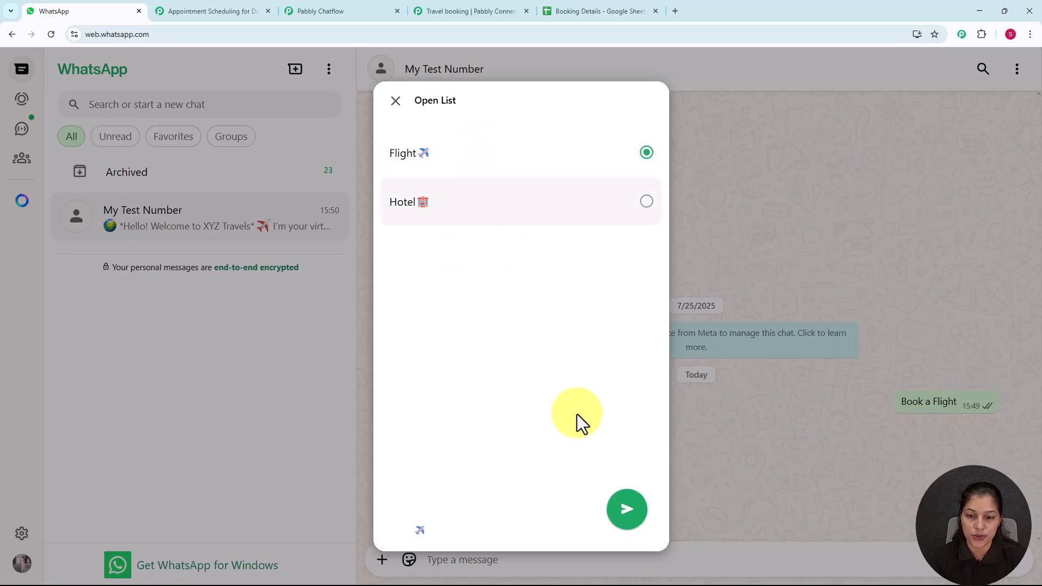
{"action": "left_click", "coordinate": [626, 515]}
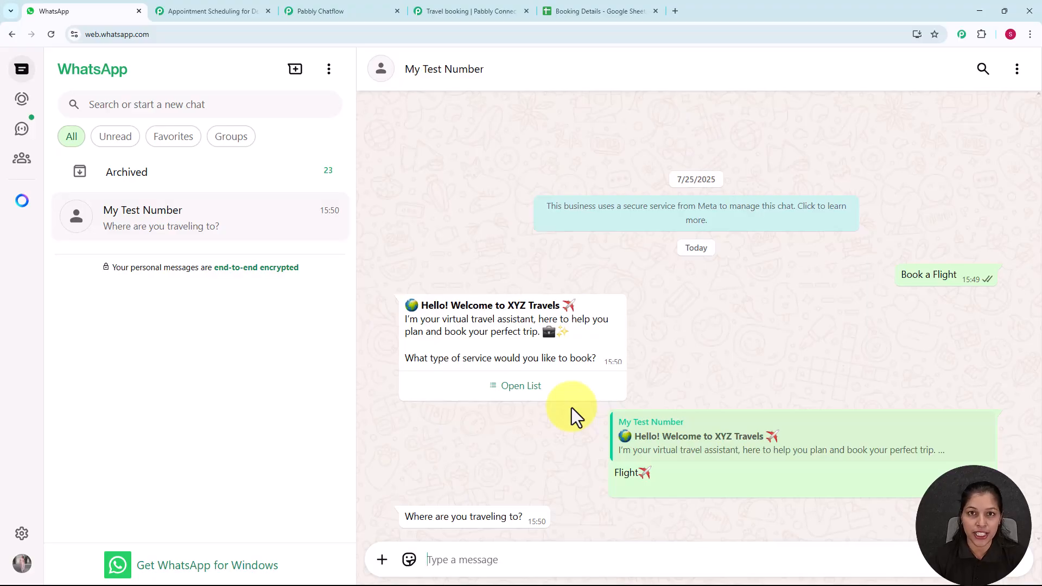
Step: Reply Delhi, a test full name and a test e-mail, then view the Booking Details sheet
{"action": "type", "text": "Delhi"}
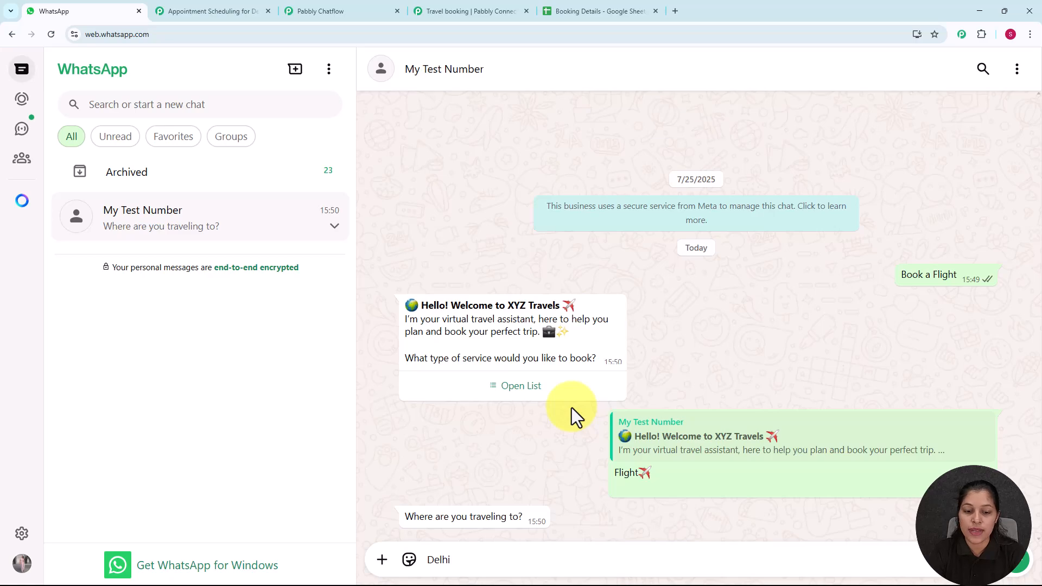
{"action": "key", "text": "Return"}
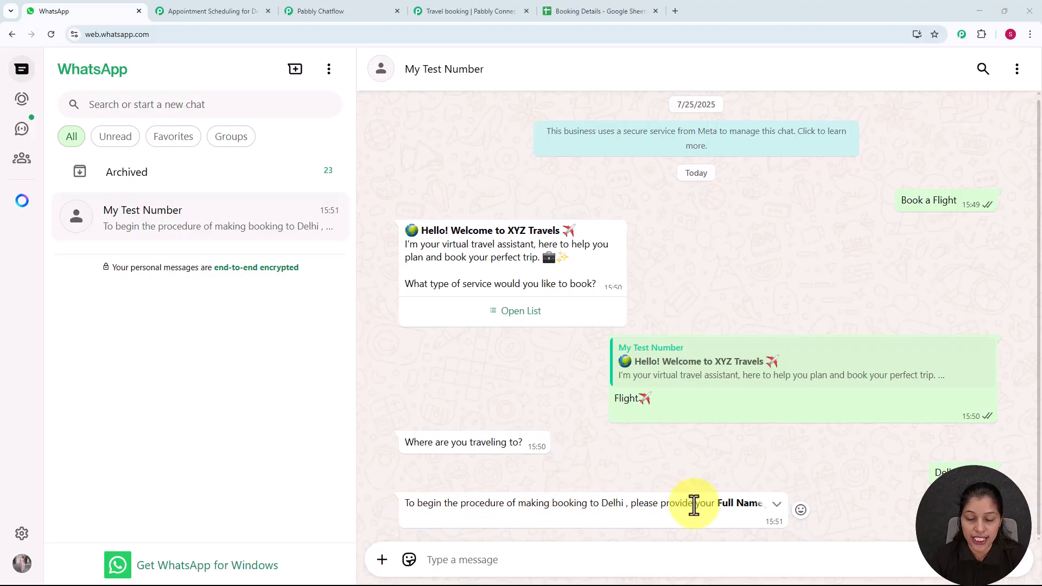
{"action": "left_click", "coordinate": [603, 555]}
{"action": "type", "text": "T"}
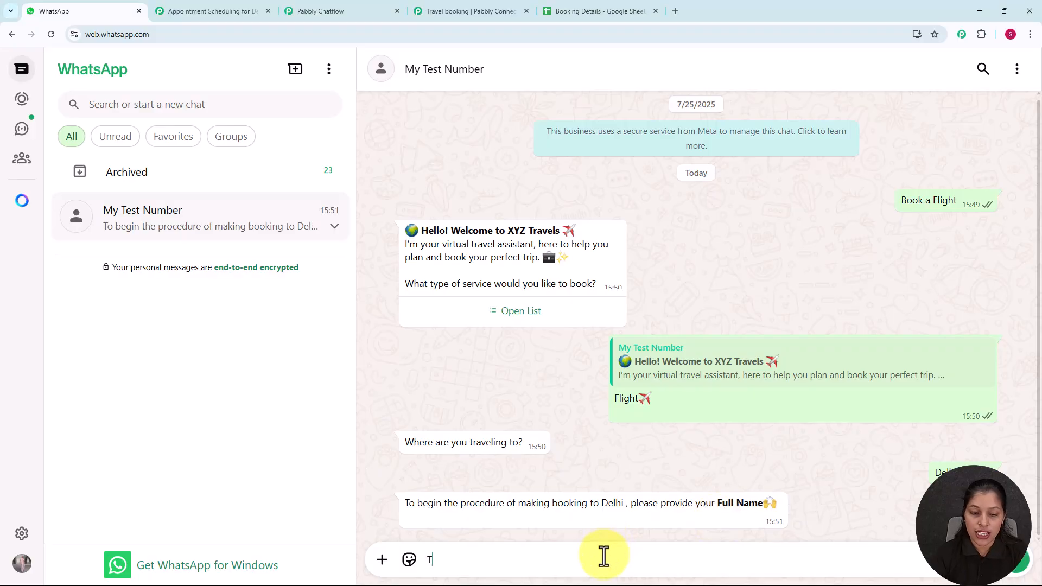
{"action": "type", "text": "est "}
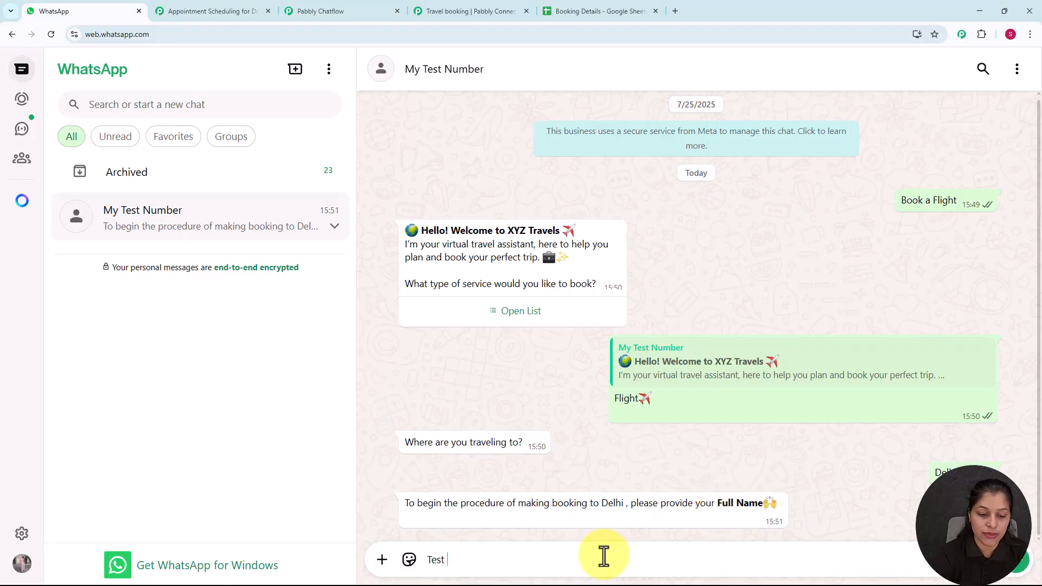
{"action": "type", "text": "user"}
{"action": "key", "text": "Return"}
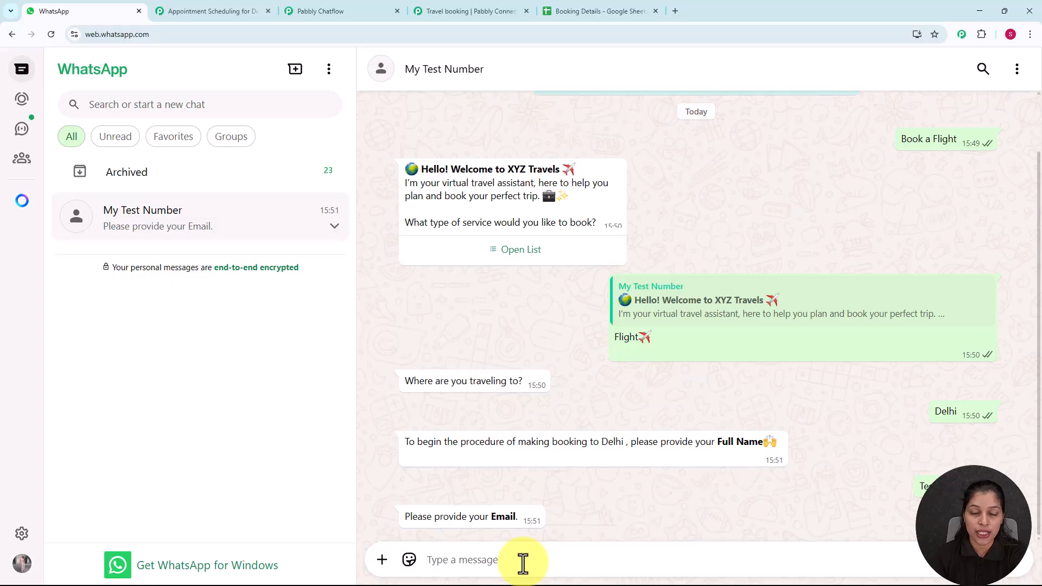
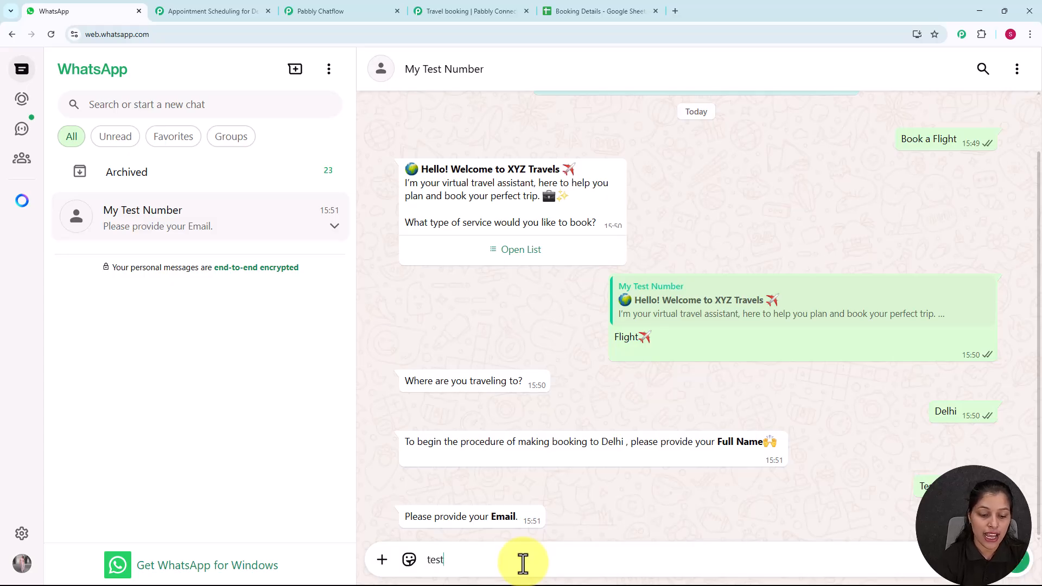
{"action": "key", "text": "Return"}
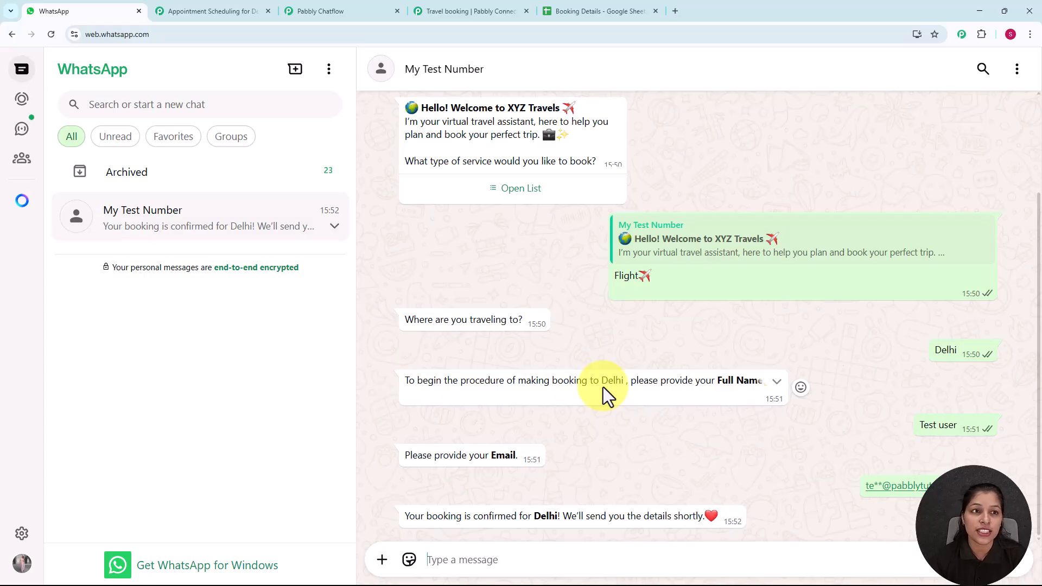
{"action": "left_click", "coordinate": [597, 11]}
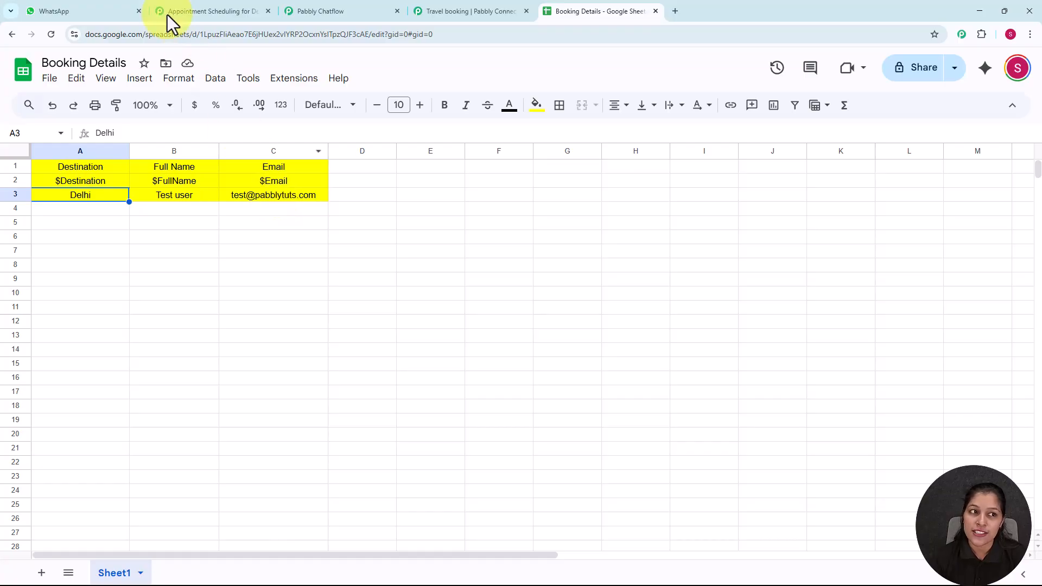
Step: Return to the WhatsApp test chat and open a new blank browser tab
{"action": "left_click", "coordinate": [97, 10]}
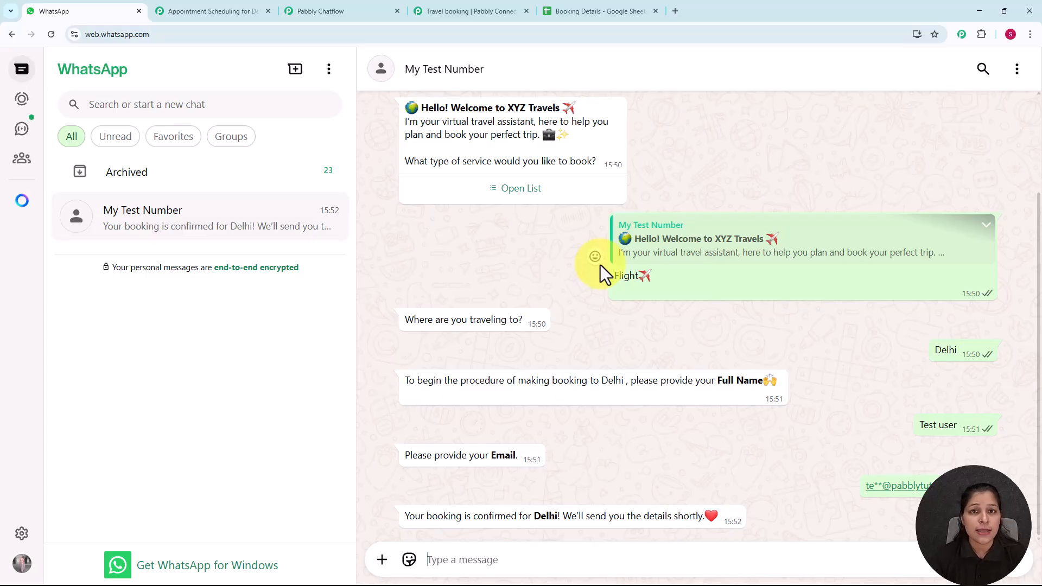
{"action": "left_click", "coordinate": [675, 11]}
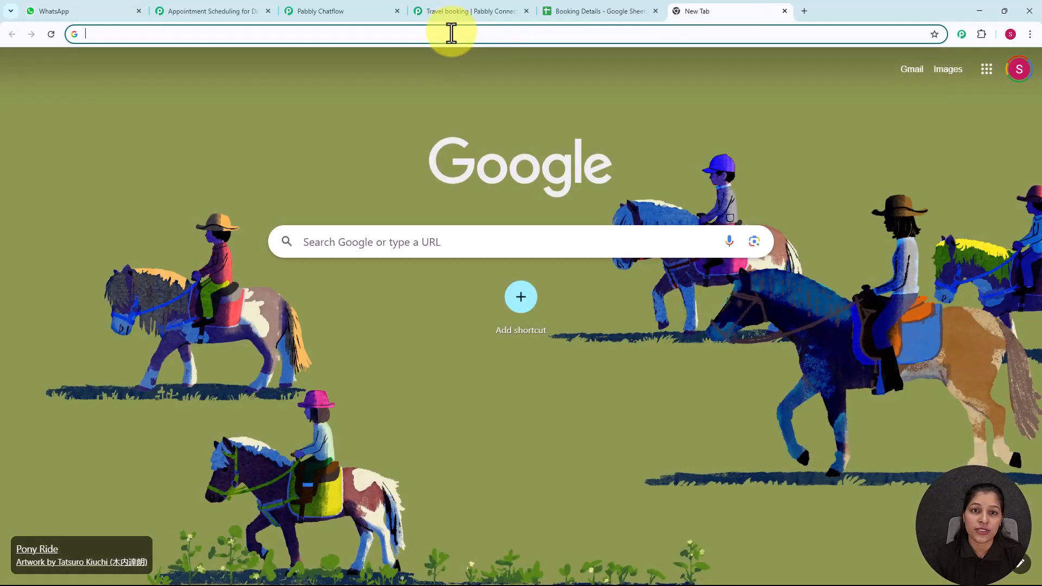
Step: Go to the Pabbly Chatflow product page from the address bar suggestion
{"action": "left_click", "coordinate": [451, 34]}
{"action": "type", "text": "ww"}
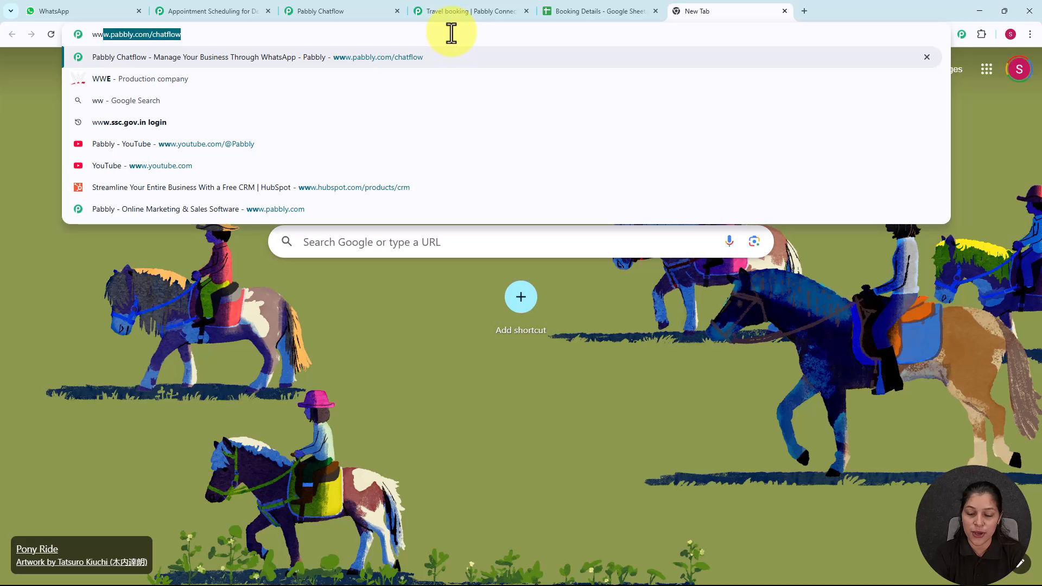
{"action": "key", "text": "Return"}
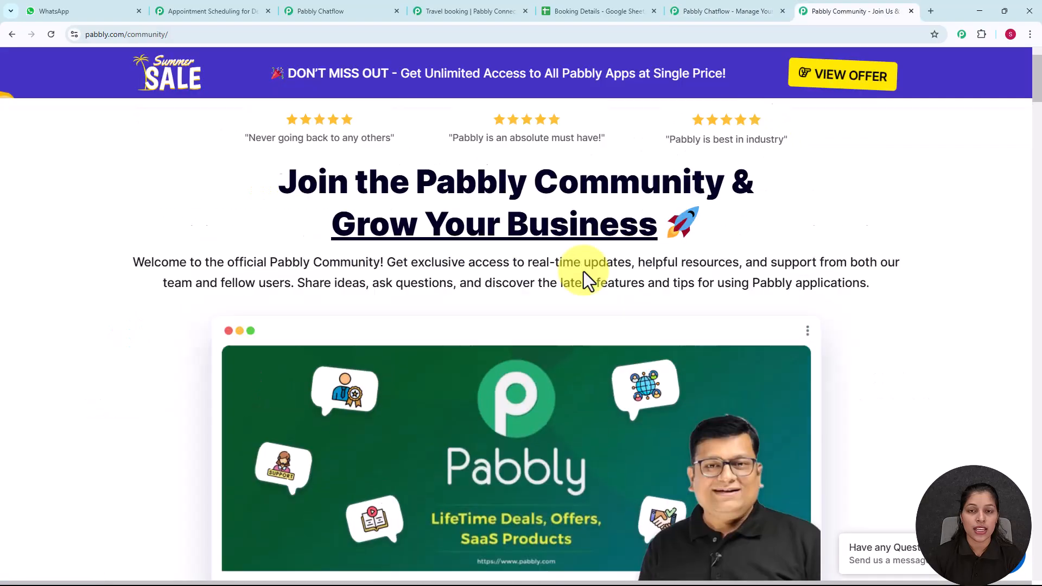
Step: Scroll through the Pabbly Community page, then return to the Chatflow page
{"action": "scroll", "coordinate": [584, 271], "scroll_direction": "down", "scroll_amount": 2}
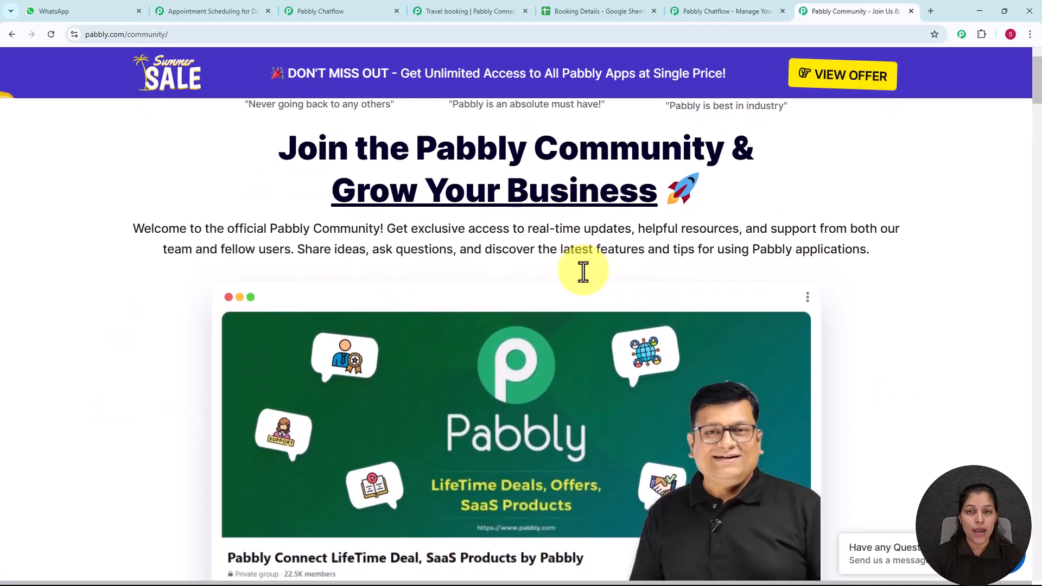
{"action": "scroll", "coordinate": [584, 271], "scroll_direction": "down", "scroll_amount": 1}
{"action": "scroll", "coordinate": [583, 272], "scroll_direction": "down", "scroll_amount": 1}
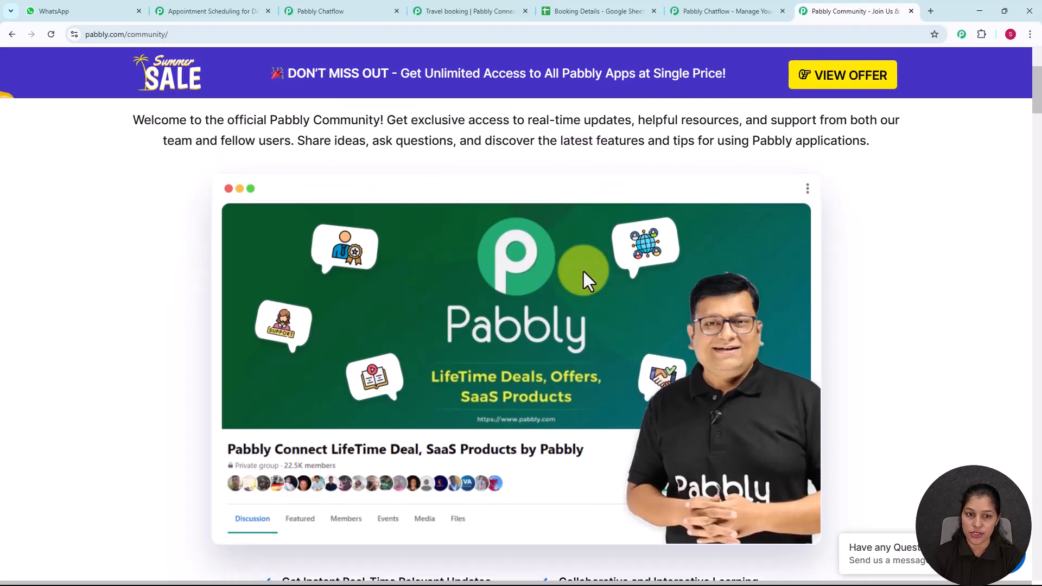
{"action": "scroll", "coordinate": [584, 271], "scroll_direction": "down", "scroll_amount": 1}
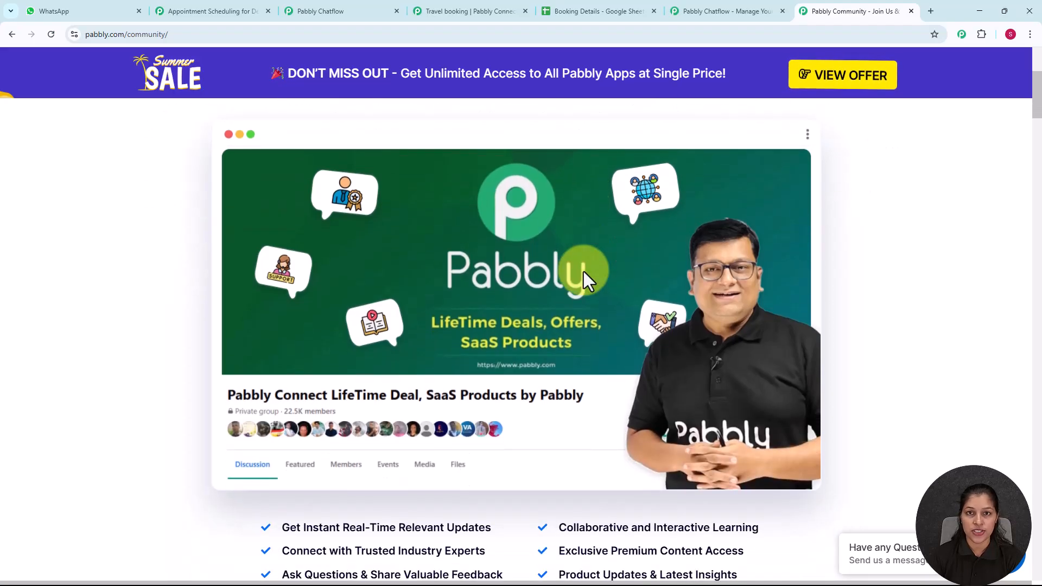
{"action": "scroll", "coordinate": [584, 271], "scroll_direction": "down", "scroll_amount": 1}
{"action": "scroll", "coordinate": [584, 271], "scroll_direction": "down", "scroll_amount": 1}
{"action": "scroll", "coordinate": [584, 274], "scroll_direction": "down", "scroll_amount": 4}
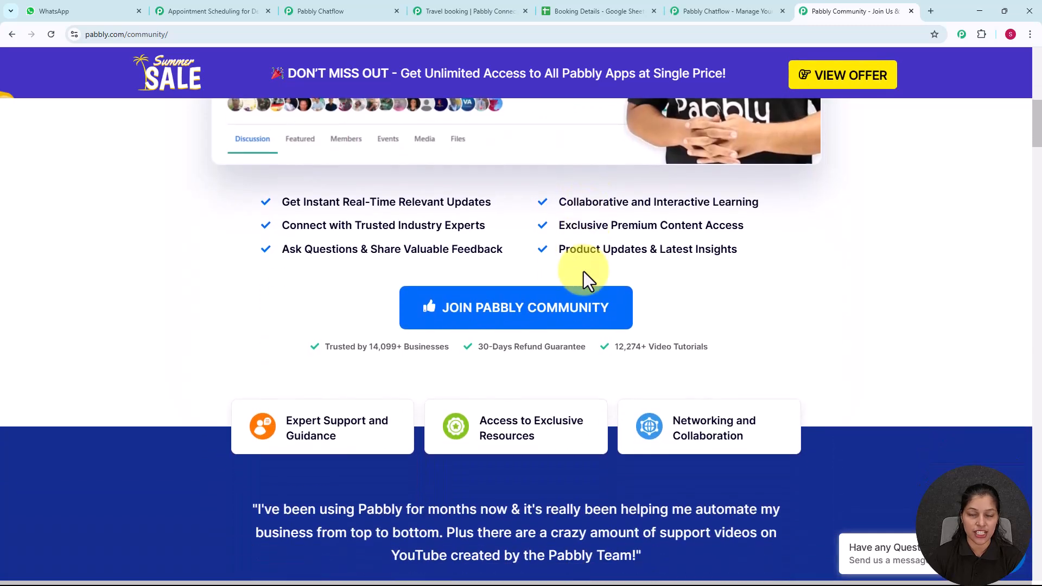
{"action": "scroll", "coordinate": [584, 271], "scroll_direction": "down", "scroll_amount": 2}
{"action": "scroll", "coordinate": [584, 271], "scroll_direction": "down", "scroll_amount": 2}
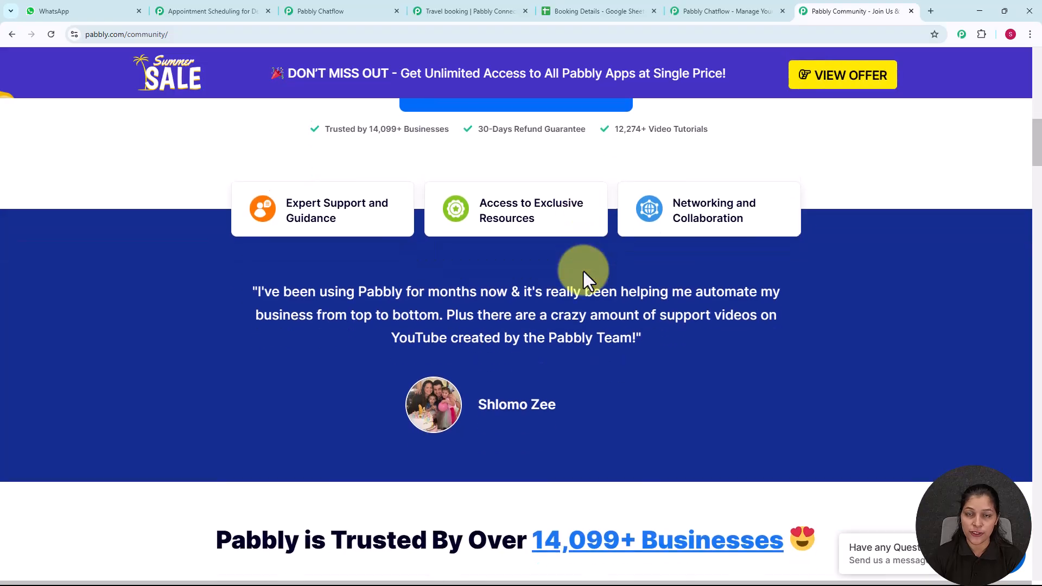
{"action": "scroll", "coordinate": [584, 271], "scroll_direction": "down", "scroll_amount": 2}
{"action": "scroll", "coordinate": [584, 271], "scroll_direction": "down", "scroll_amount": 2}
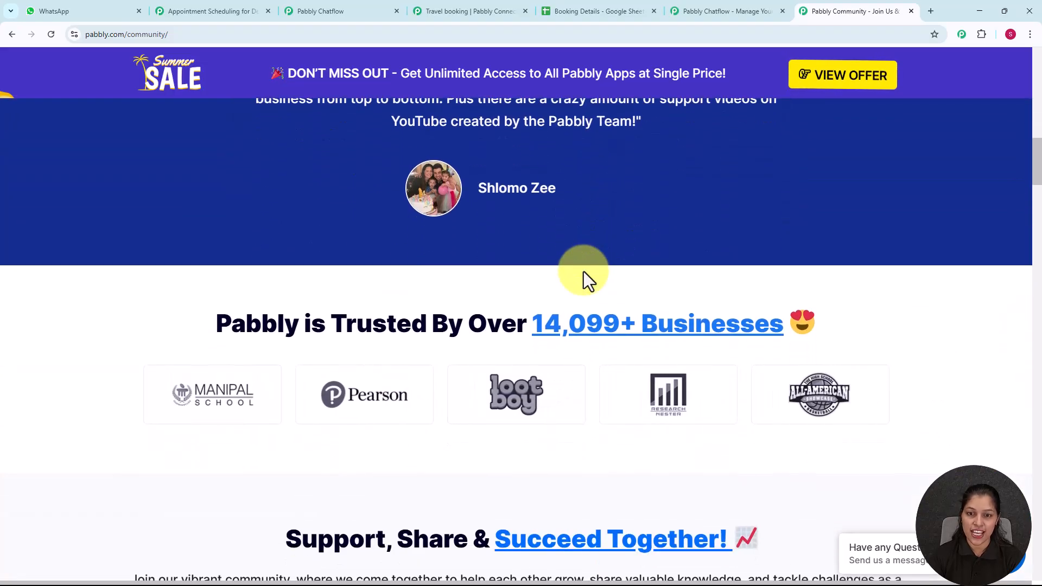
{"action": "scroll", "coordinate": [584, 272], "scroll_direction": "down", "scroll_amount": 2}
{"action": "scroll", "coordinate": [584, 271], "scroll_direction": "down", "scroll_amount": 2}
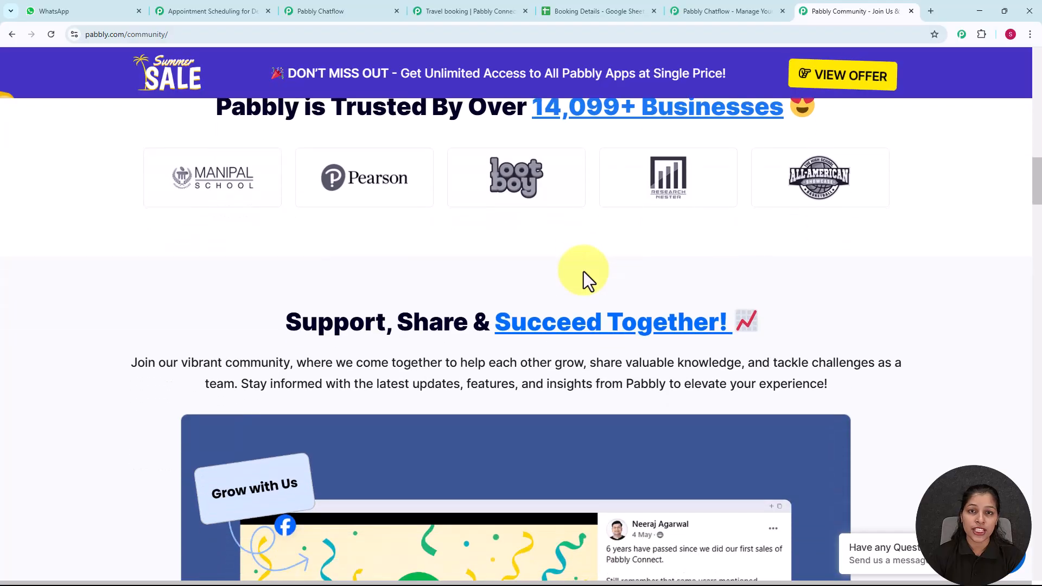
{"action": "scroll", "coordinate": [583, 271], "scroll_direction": "down", "scroll_amount": 2}
{"action": "scroll", "coordinate": [584, 271], "scroll_direction": "down", "scroll_amount": 2}
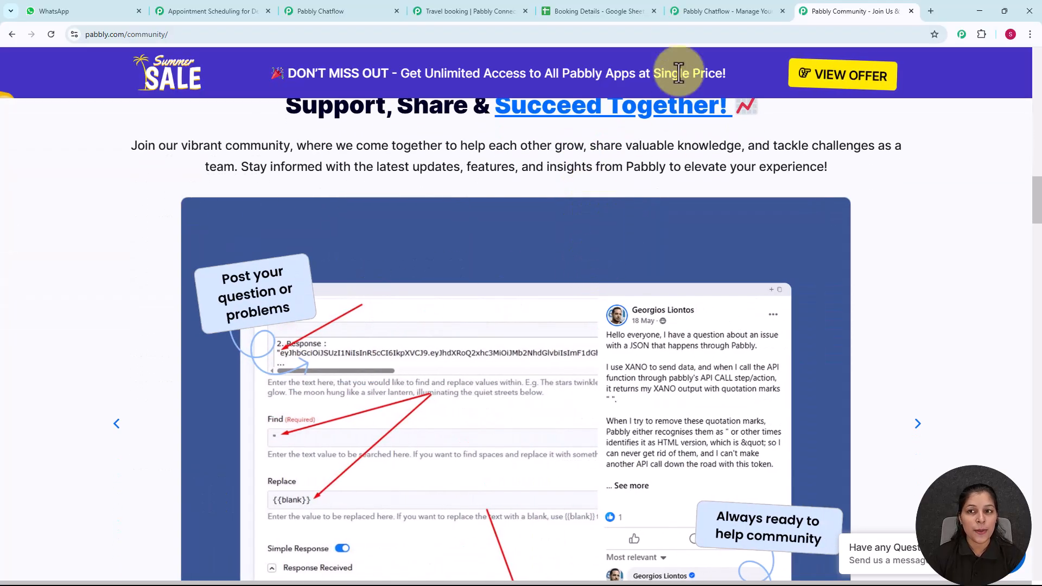
{"action": "left_click", "coordinate": [688, 11]}
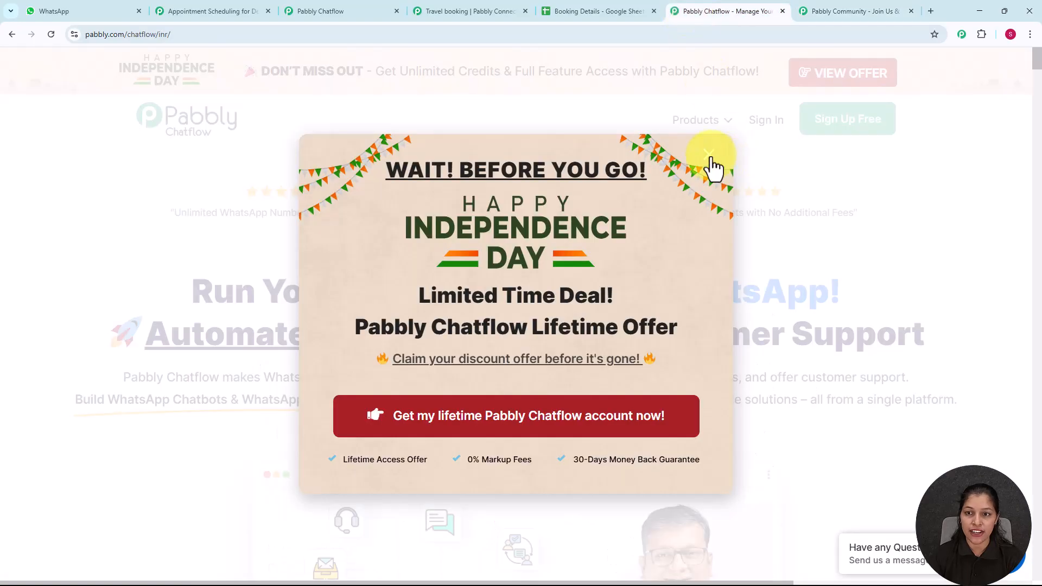
Step: Dismiss the Independence Day offer, sign in, and launch Pabbly Chatflow from All Pabbly Apps
{"action": "left_click", "coordinate": [708, 155]}
{"action": "left_click", "coordinate": [764, 122]}
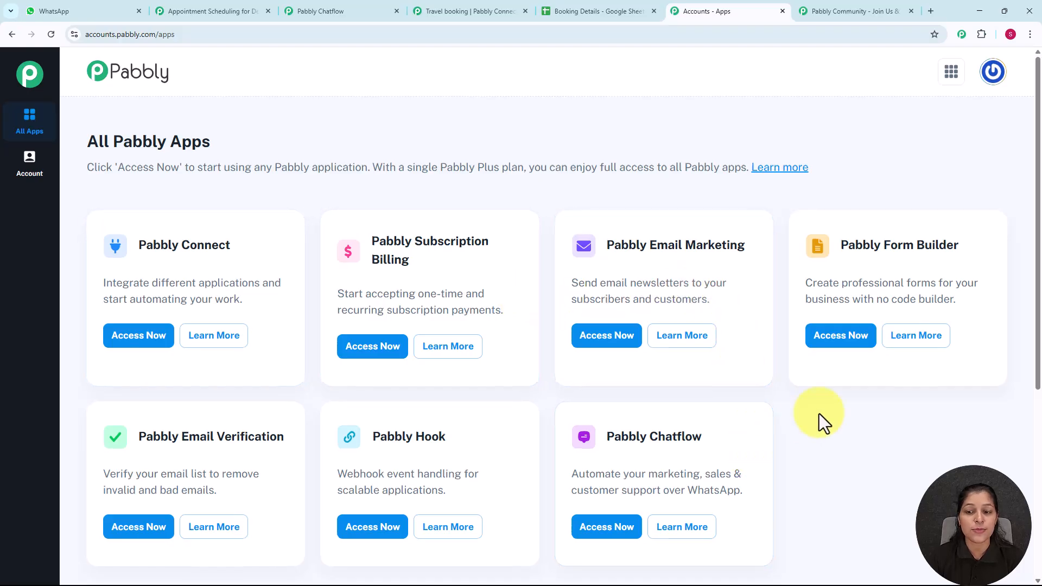
{"action": "scroll", "coordinate": [819, 415], "scroll_direction": "down", "scroll_amount": 2}
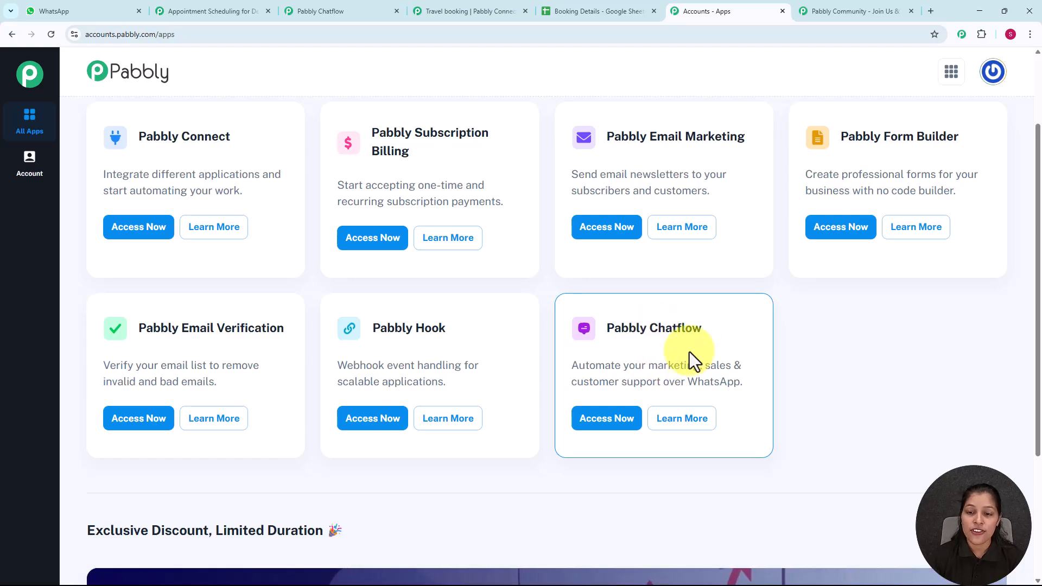
{"action": "left_click", "coordinate": [619, 420]}
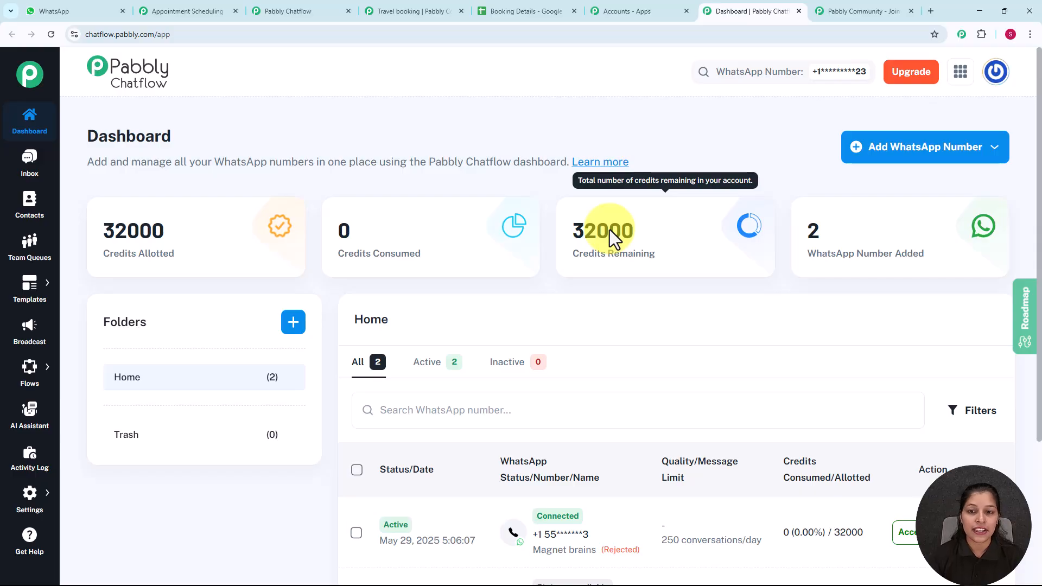
{"action": "scroll", "coordinate": [610, 230], "scroll_direction": "down", "scroll_amount": 3}
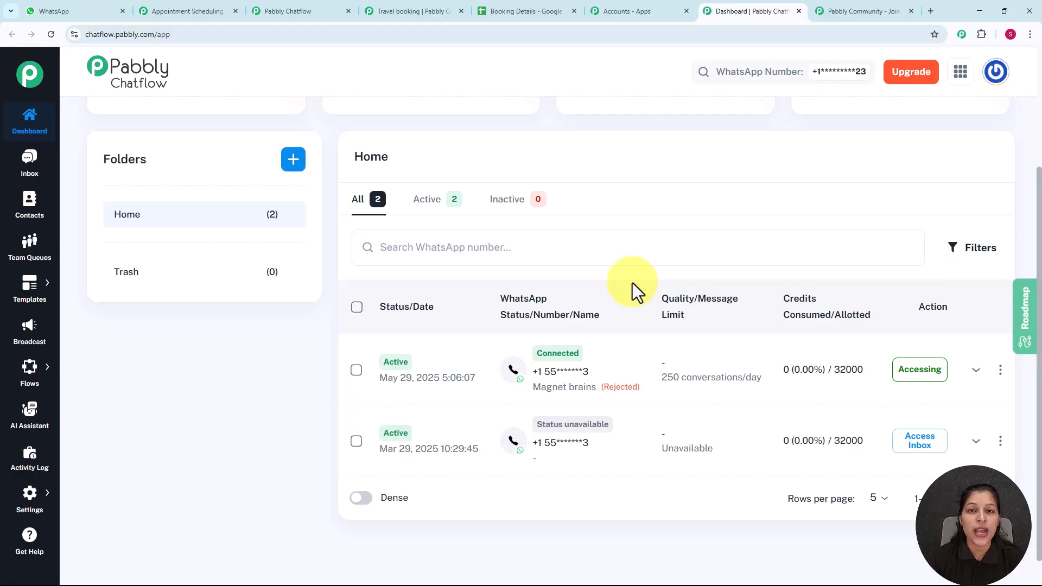
{"action": "scroll", "coordinate": [633, 282], "scroll_direction": "up", "scroll_amount": 3}
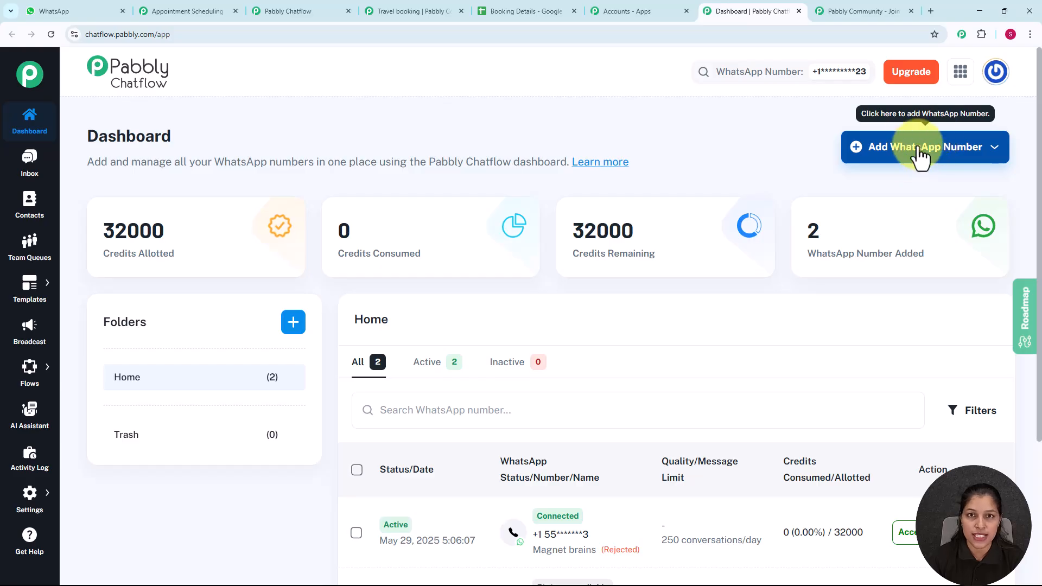
{"action": "left_click", "coordinate": [972, 147]}
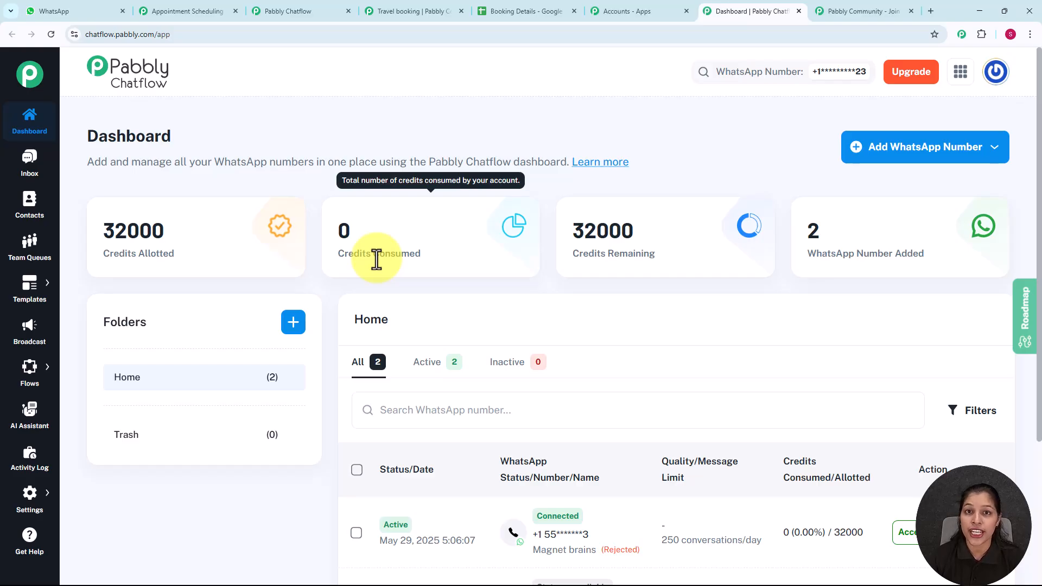
{"action": "mouse_move", "coordinate": [31, 373]}
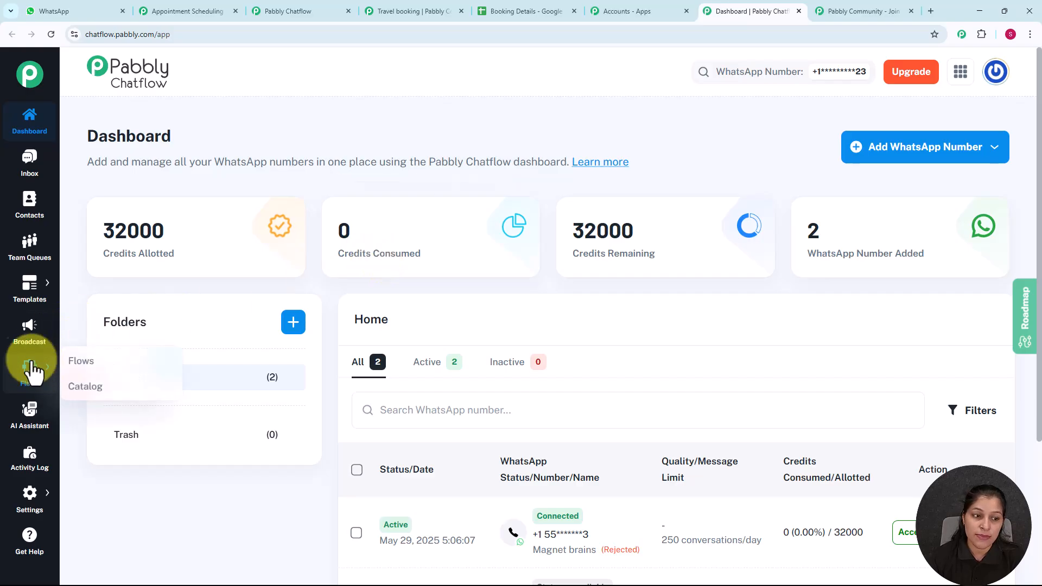
Step: Go to the Flows list and add a new Untitled flow
{"action": "left_click", "coordinate": [88, 362]}
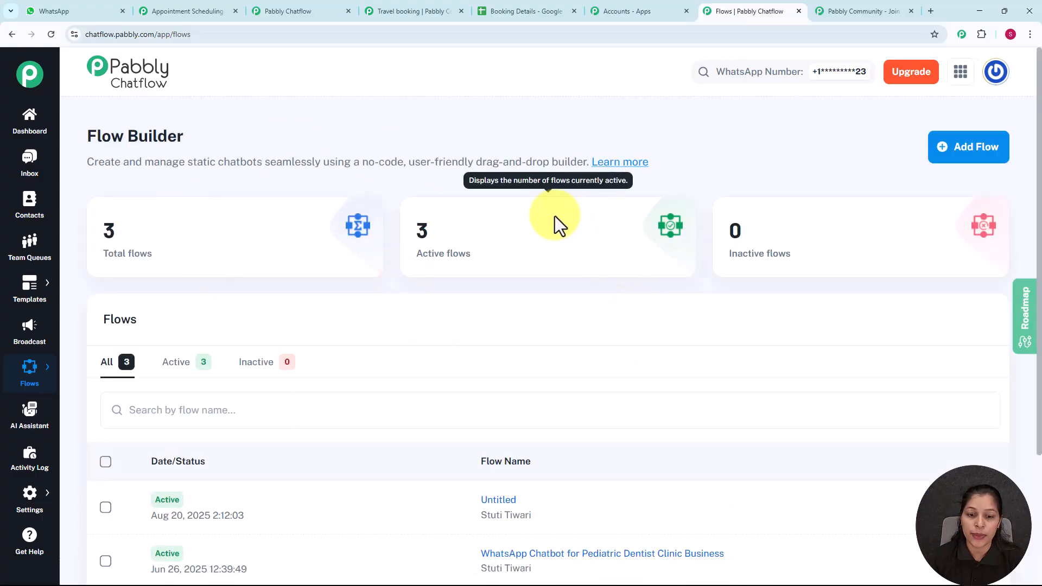
{"action": "scroll", "coordinate": [554, 216], "scroll_direction": "down", "scroll_amount": 1}
{"action": "scroll", "coordinate": [574, 271], "scroll_direction": "up", "scroll_amount": 1}
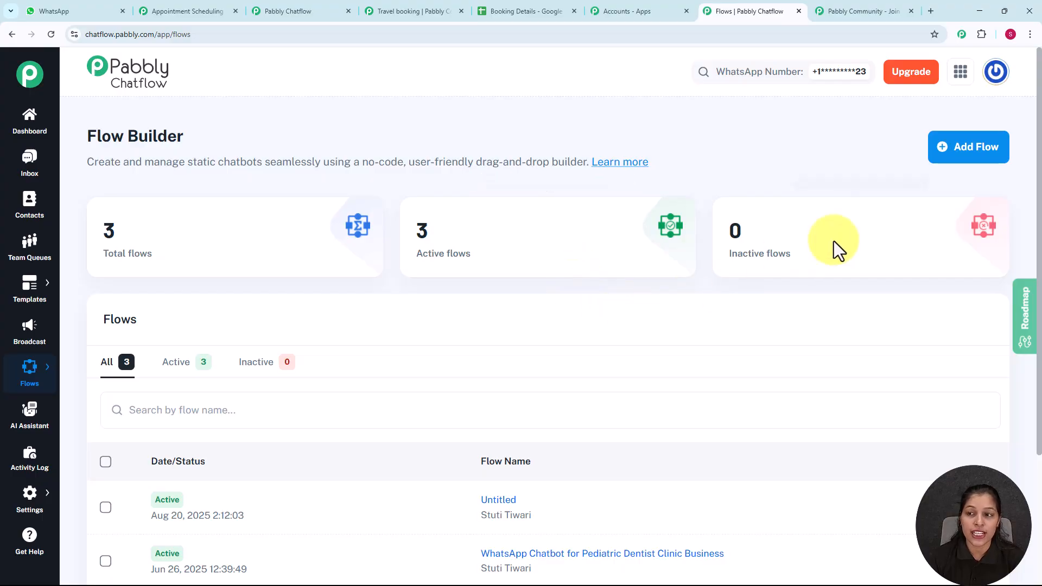
{"action": "left_click", "coordinate": [960, 149]}
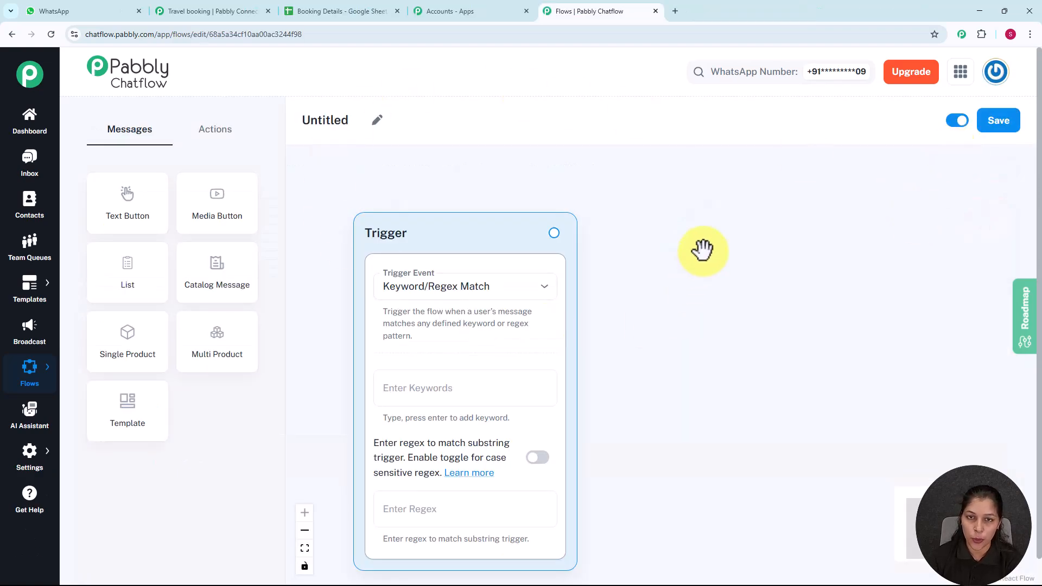
Step: Rename the flow 'WhatsApp Chatbot for Scheduling Travel Bookings' and keep Keyword/Regex Match as trigger
{"action": "left_click", "coordinate": [378, 121]}
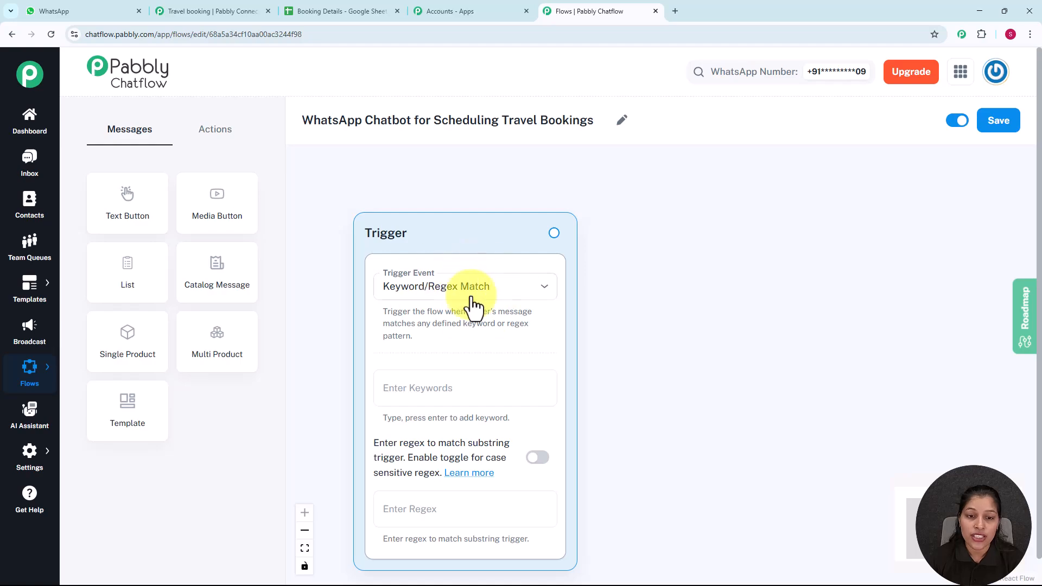
{"action": "left_click", "coordinate": [494, 290]}
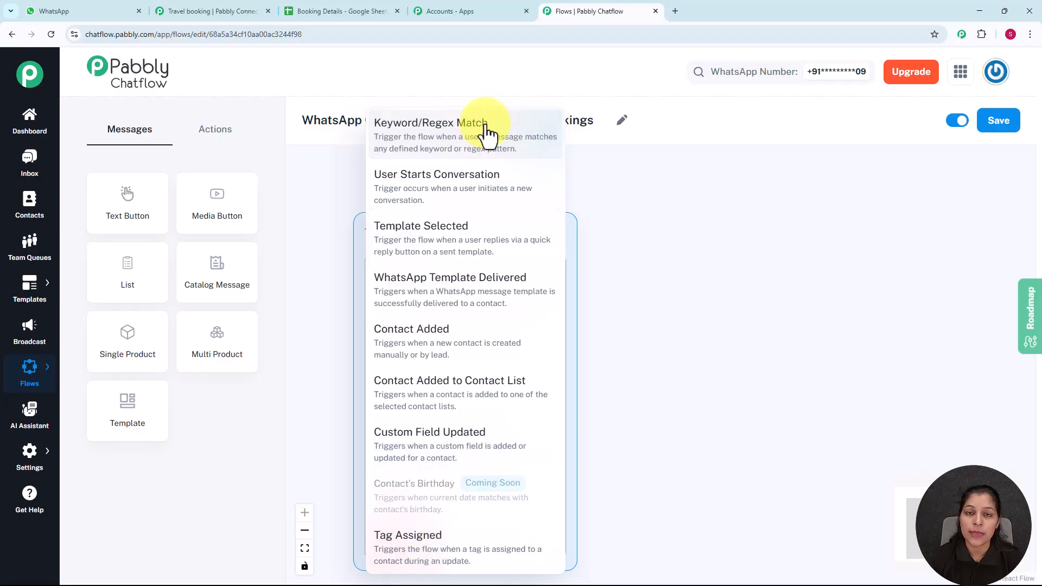
{"action": "left_click", "coordinate": [623, 271]}
{"action": "left_click_drag", "start_coordinate": [680, 331], "coordinate": [663, 278]}
Step: Add 'Hello' as the trigger keyword
{"action": "left_click", "coordinate": [468, 346]}
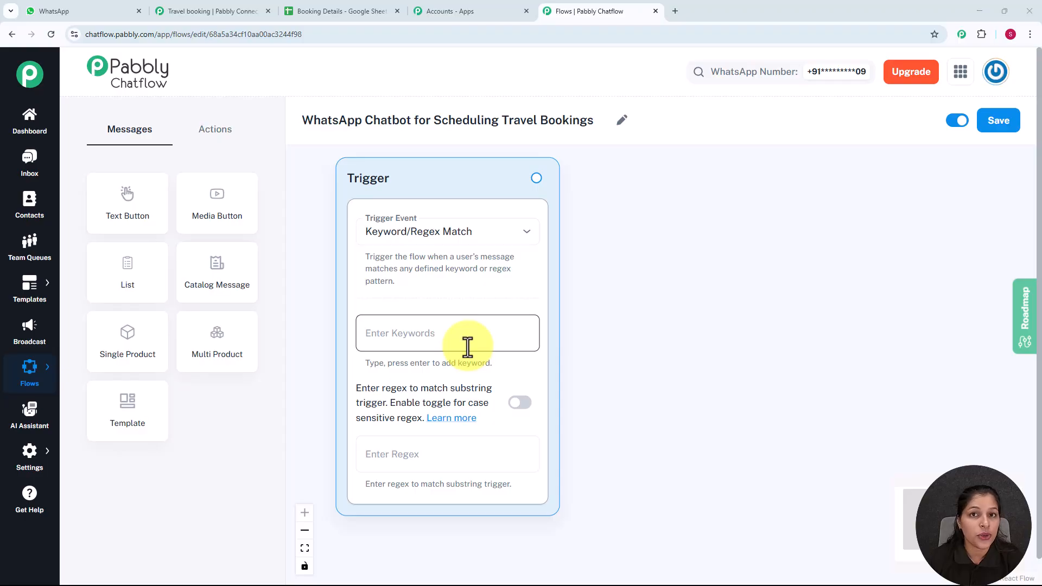
{"action": "left_click", "coordinate": [452, 333]}
{"action": "type", "text": "He"}
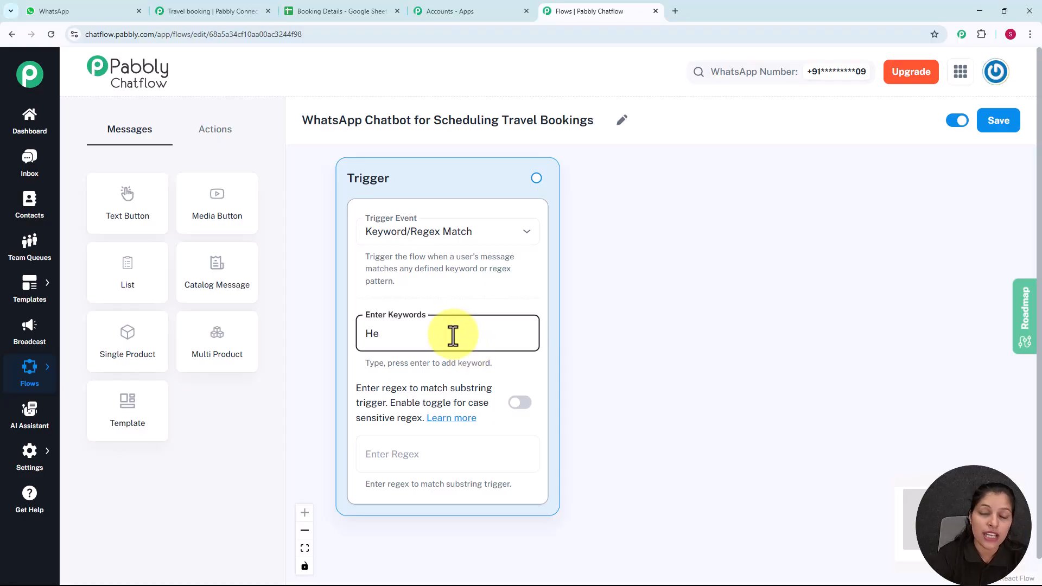
{"action": "type", "text": "llo"}
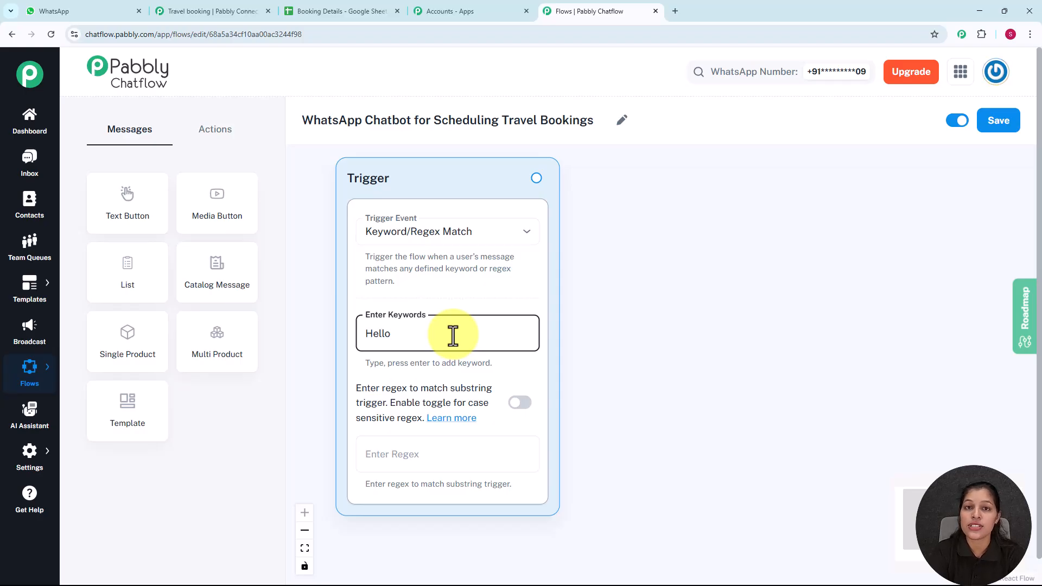
{"action": "key", "text": "Return"}
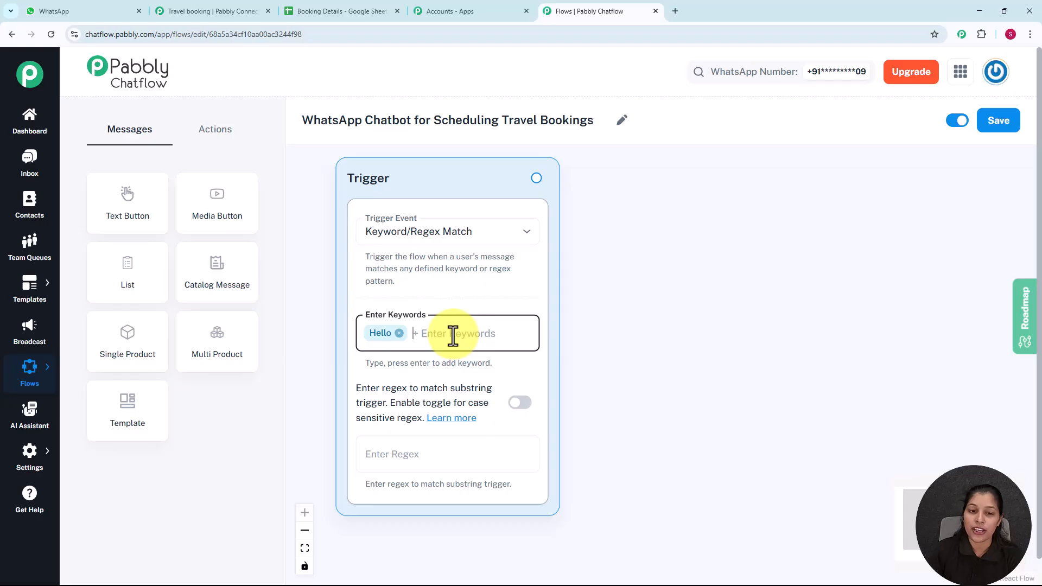
Step: Add the regex [\s\S]+ to the trigger and drag out a link for the next step
{"action": "left_click", "coordinate": [436, 455]}
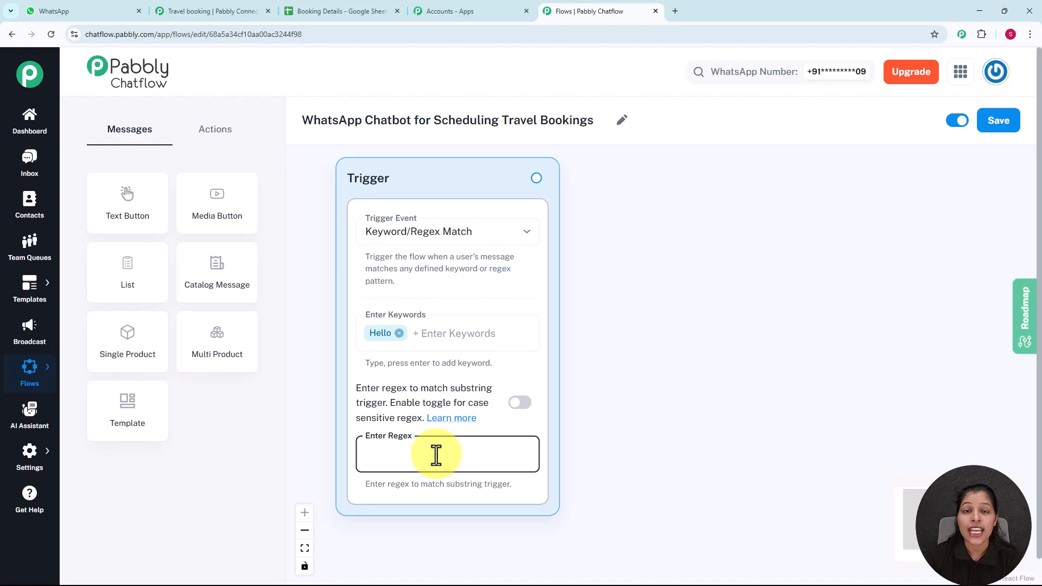
{"action": "type", "text": "[\\s\\S]+"}
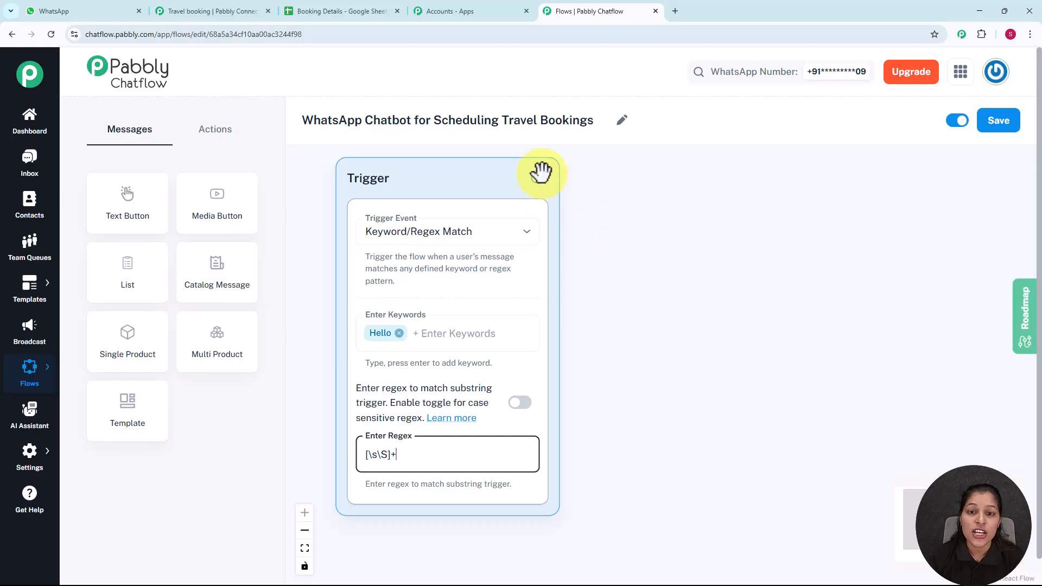
{"action": "left_click_drag", "start_coordinate": [537, 176], "coordinate": [633, 224]}
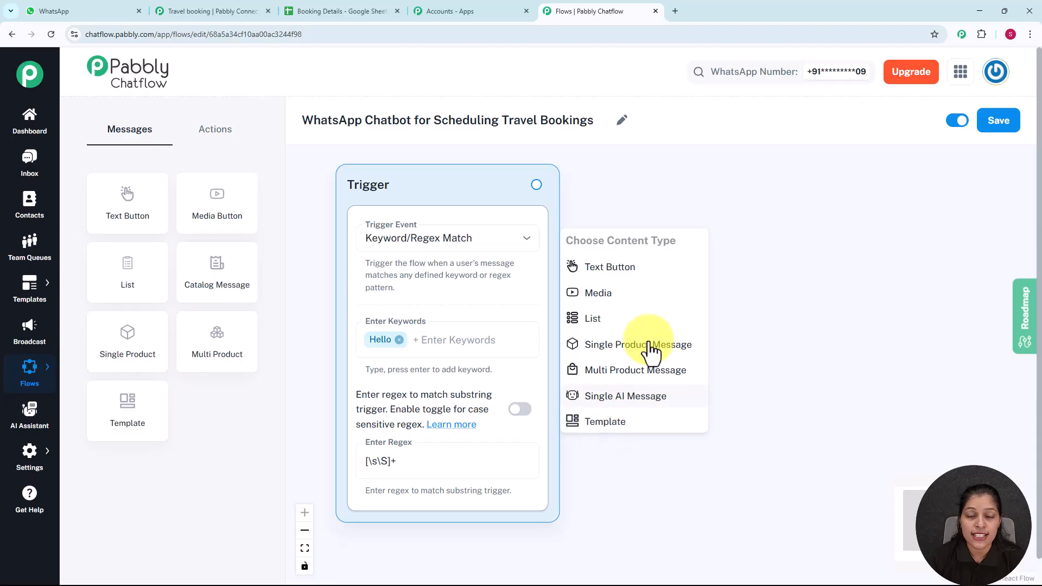
Step: Add a List step after the trigger with the XYZ Travels welcome body asking the service type
{"action": "left_click", "coordinate": [630, 325]}
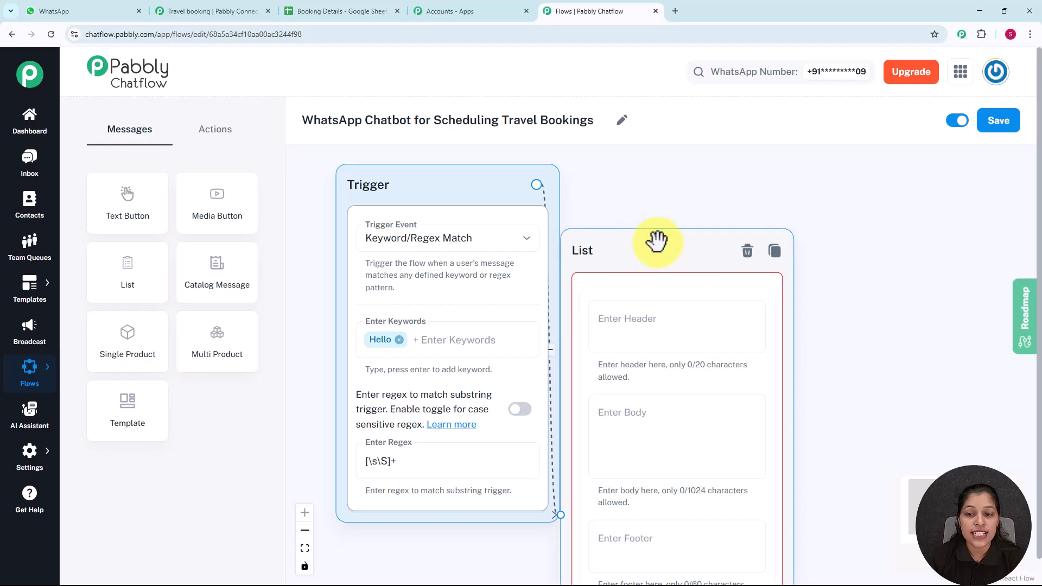
{"action": "left_click_drag", "start_coordinate": [642, 246], "coordinate": [685, 200]}
{"action": "scroll", "coordinate": [884, 252], "scroll_direction": "down", "scroll_amount": 3}
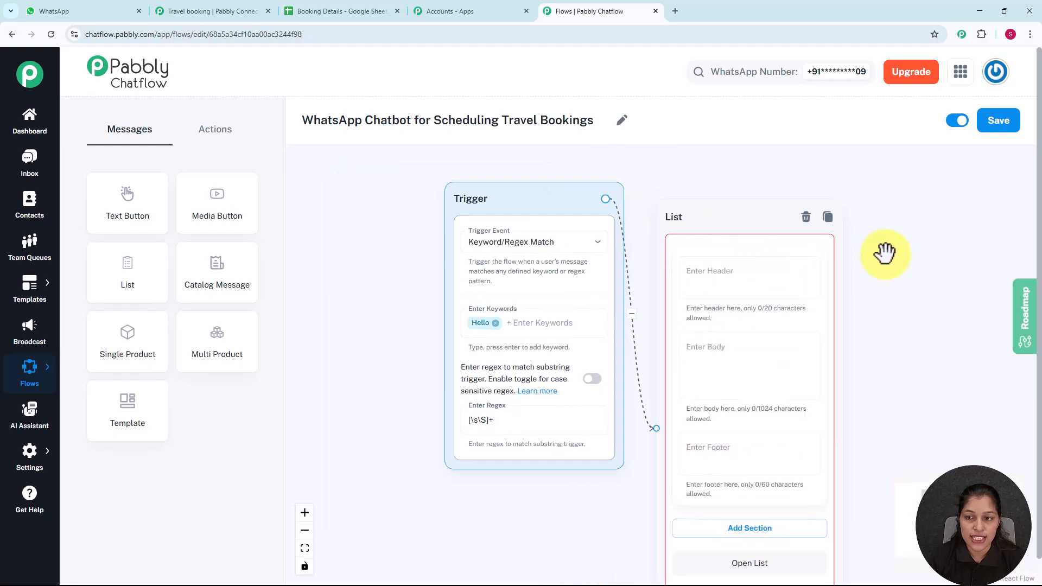
{"action": "left_click_drag", "start_coordinate": [825, 269], "coordinate": [639, 232]}
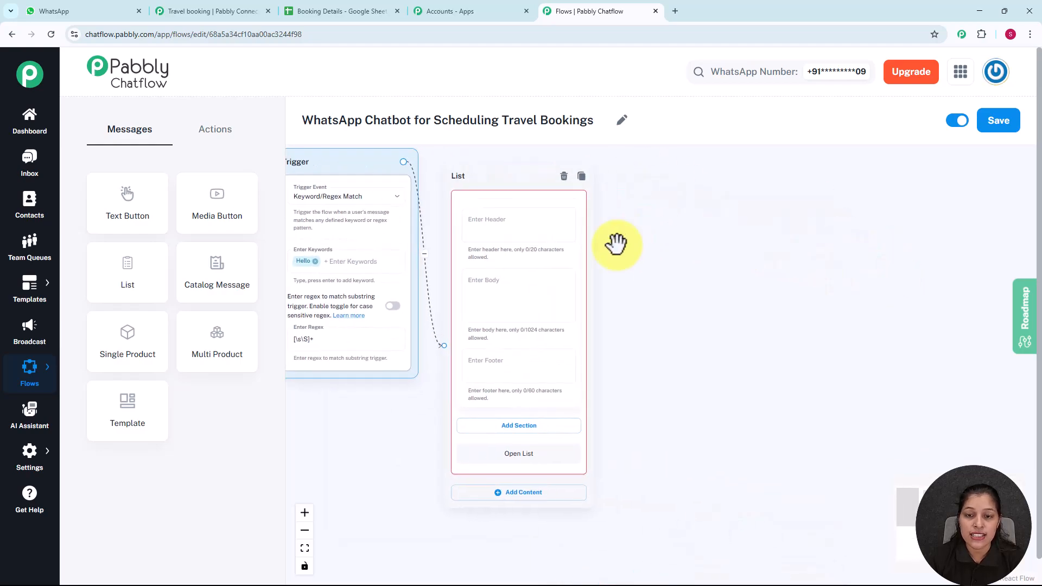
{"action": "scroll", "coordinate": [616, 247], "scroll_direction": "up", "scroll_amount": 2}
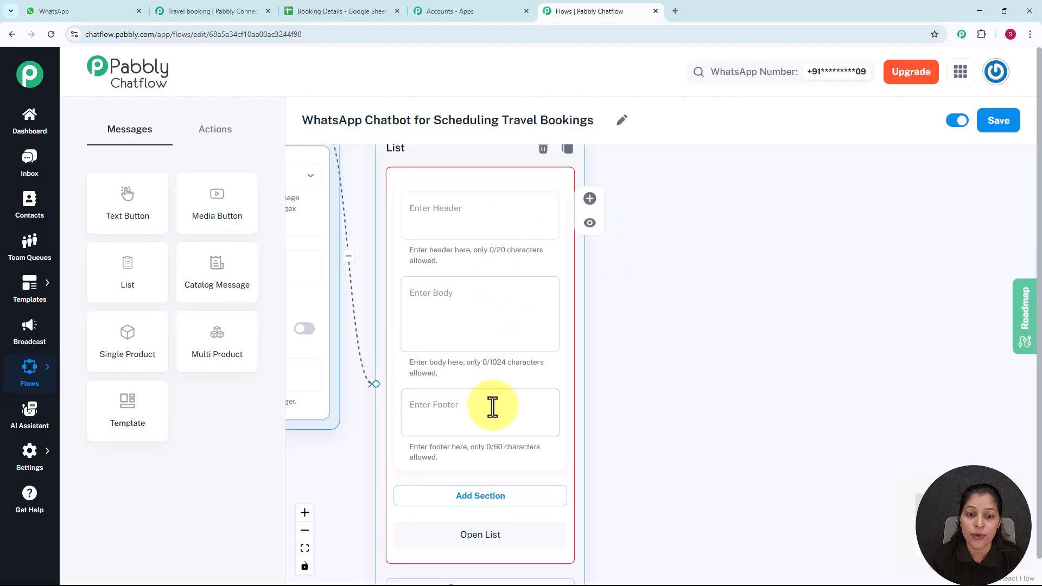
{"action": "left_click", "coordinate": [476, 336]}
{"action": "key", "text": "ctrl+v"}
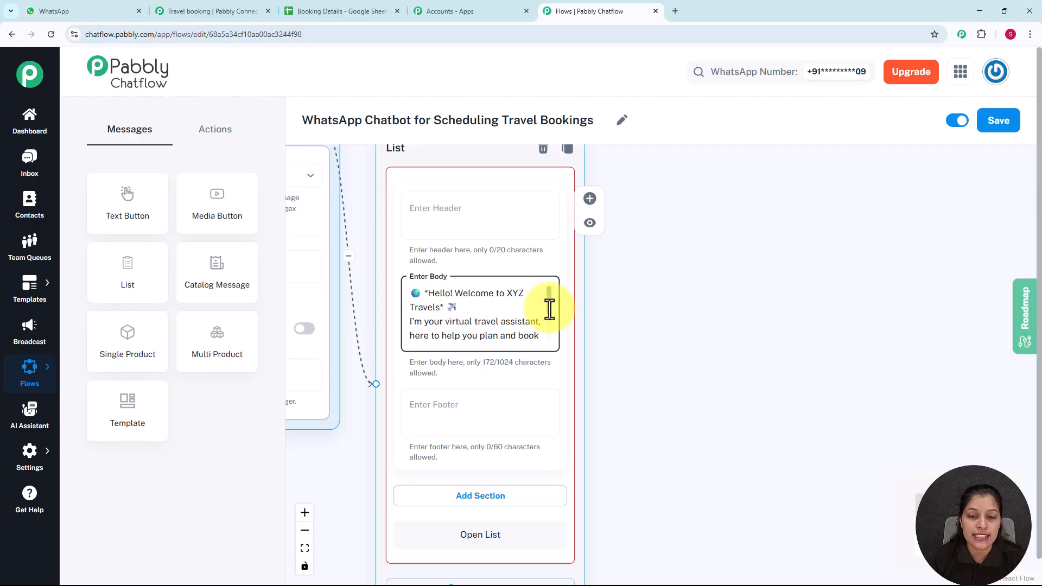
{"action": "left_click_drag", "start_coordinate": [549, 308], "coordinate": [548, 335]}
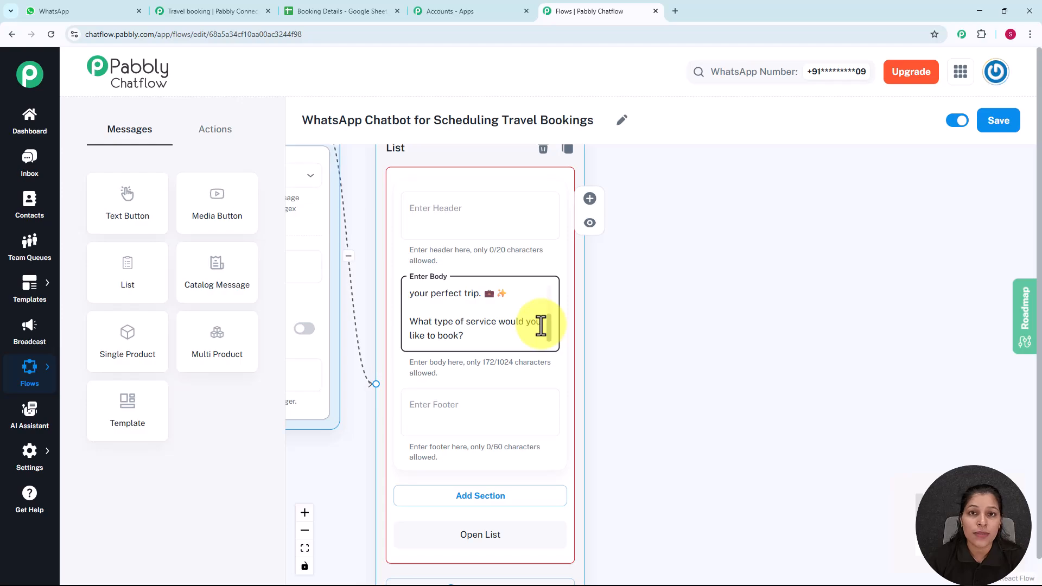
{"action": "left_click_drag", "start_coordinate": [656, 366], "coordinate": [697, 287]}
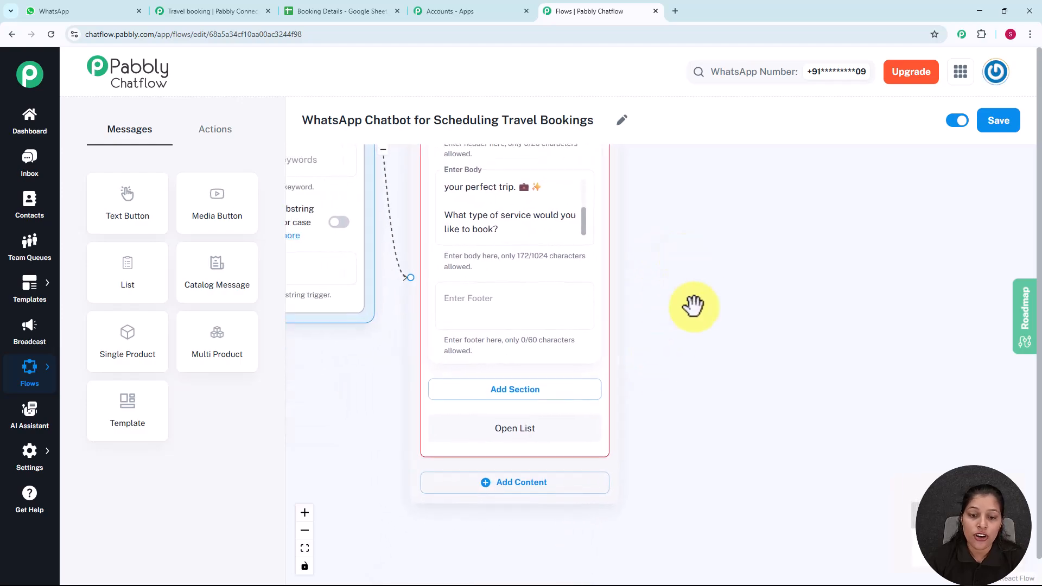
Step: Add a new section to the list message and title it Service
{"action": "left_click", "coordinate": [528, 396]}
{"action": "left_click_drag", "start_coordinate": [646, 374], "coordinate": [635, 249]}
{"action": "left_click", "coordinate": [454, 293]}
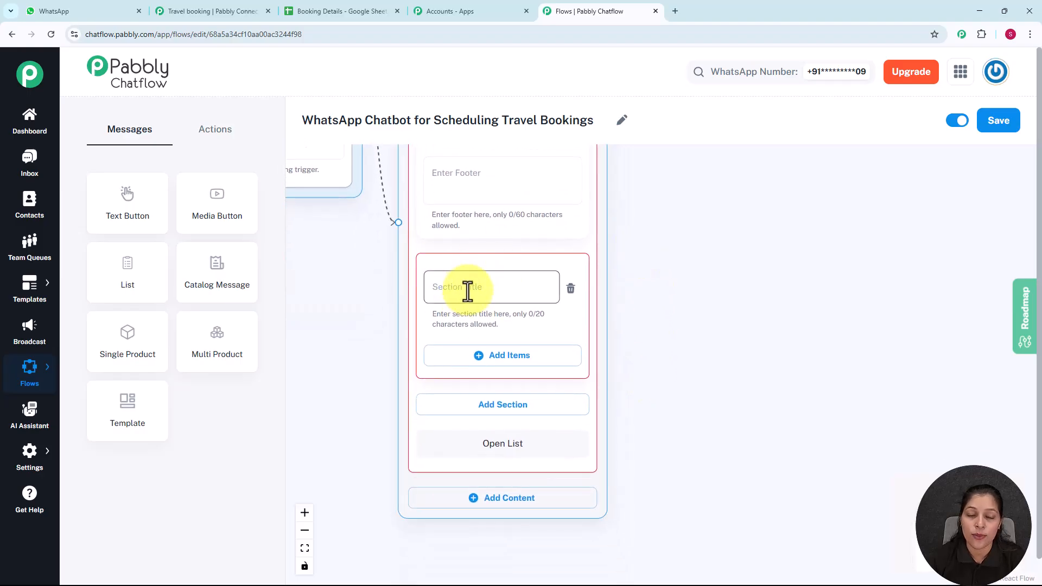
{"action": "left_click", "coordinate": [467, 290]}
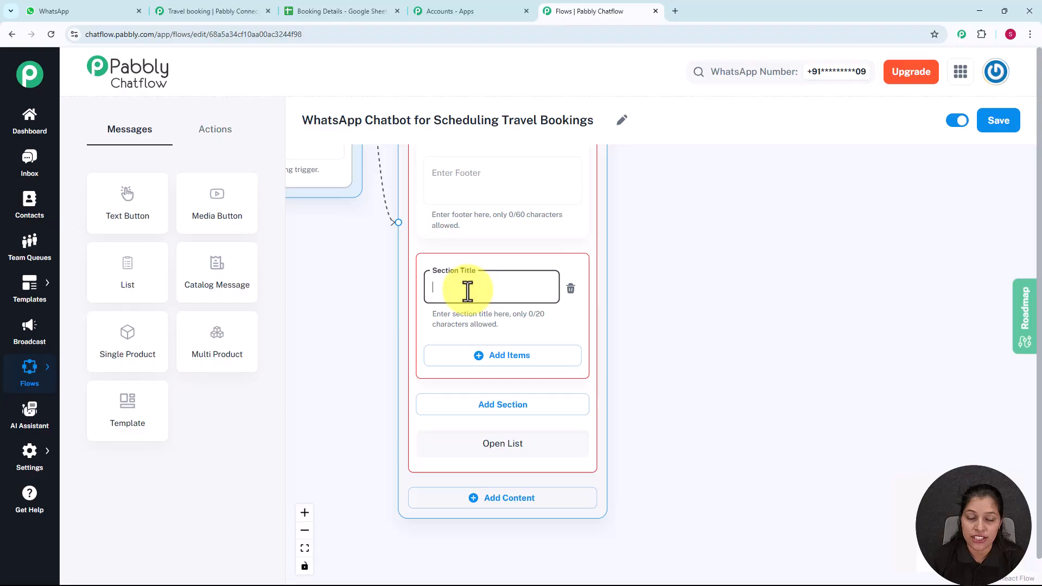
{"action": "type", "text": "Service"}
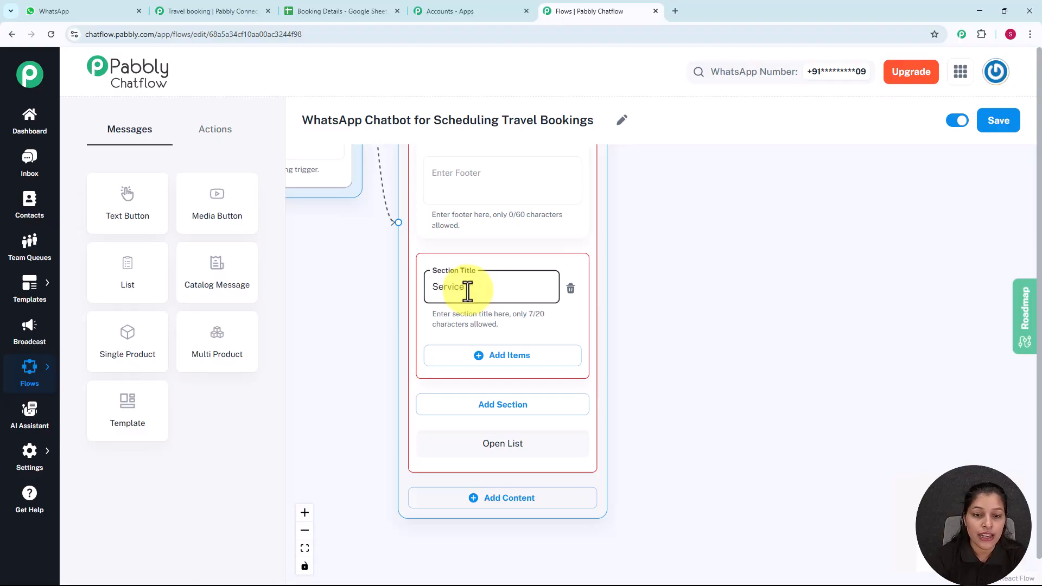
Step: Add two items to the Service section: Flight and Hotels
{"action": "left_click", "coordinate": [516, 357]}
{"action": "scroll", "coordinate": [674, 305], "scroll_direction": "down", "scroll_amount": 3}
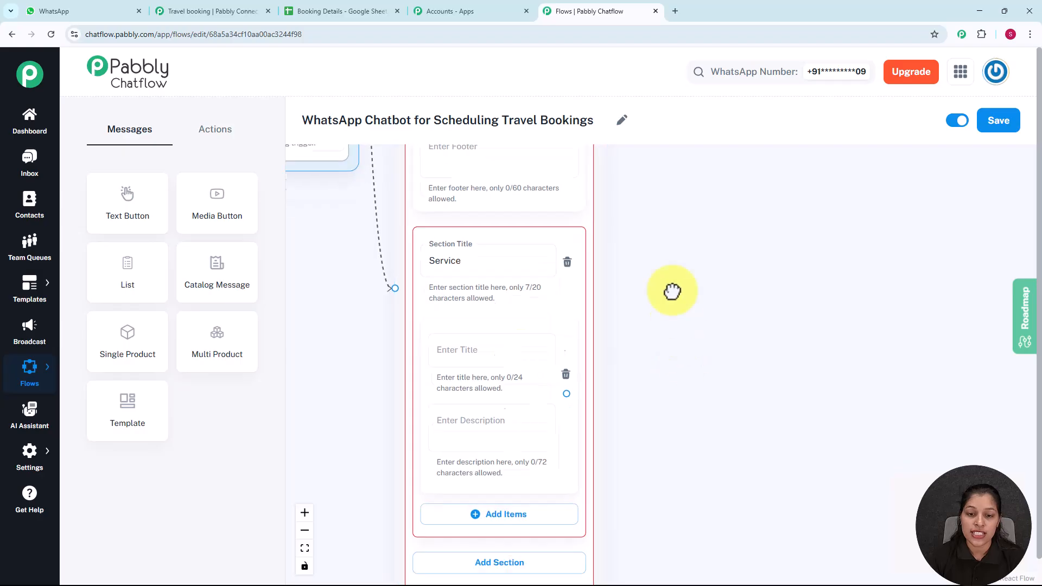
{"action": "left_click", "coordinate": [455, 296]}
{"action": "type", "text": "Flight"}
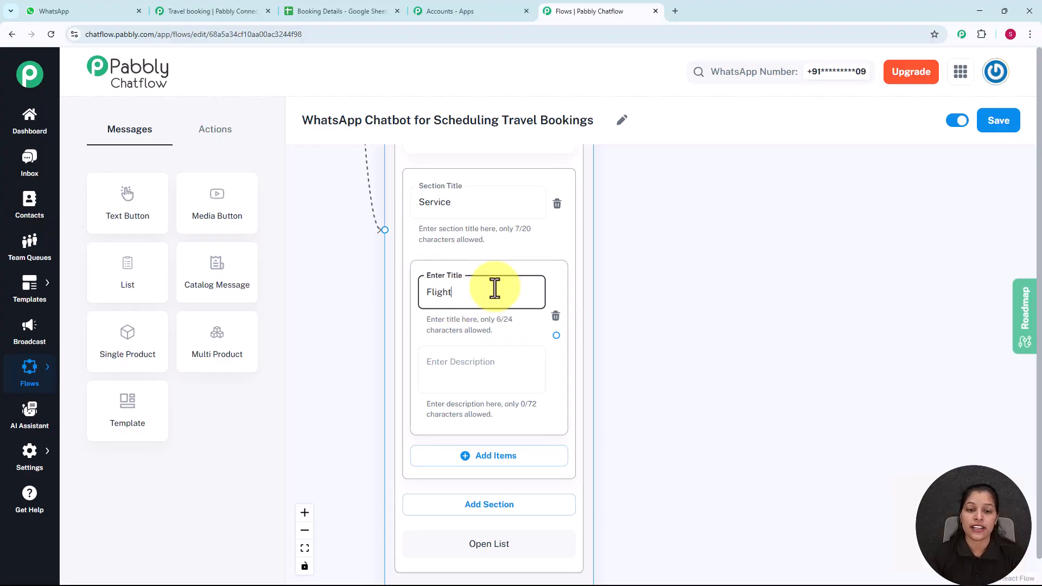
{"action": "scroll", "coordinate": [692, 318], "scroll_direction": "down", "scroll_amount": 2}
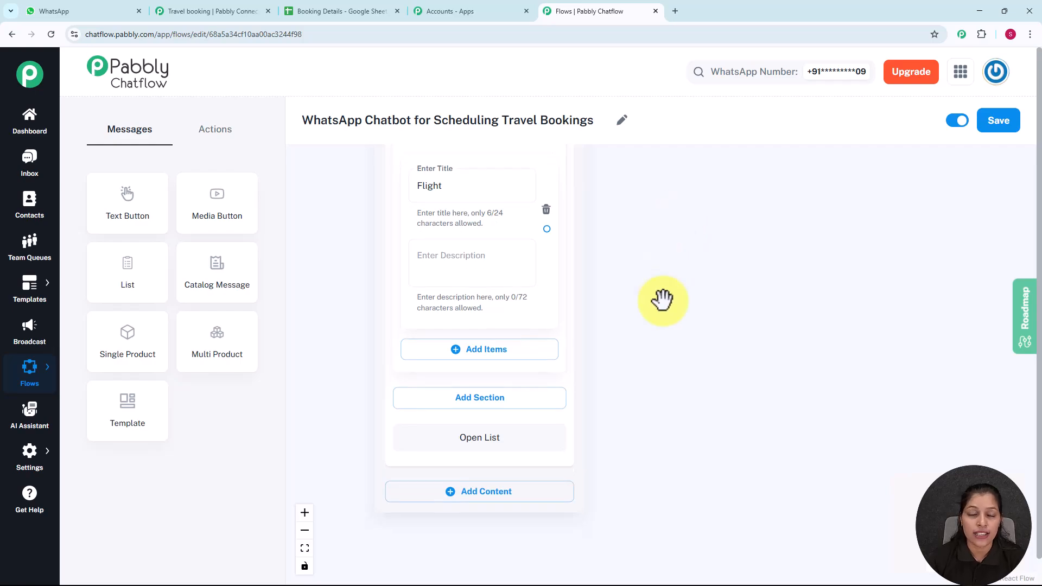
{"action": "left_click", "coordinate": [485, 359]}
{"action": "left_click", "coordinate": [478, 370]}
{"action": "type", "text": "Hotels"}
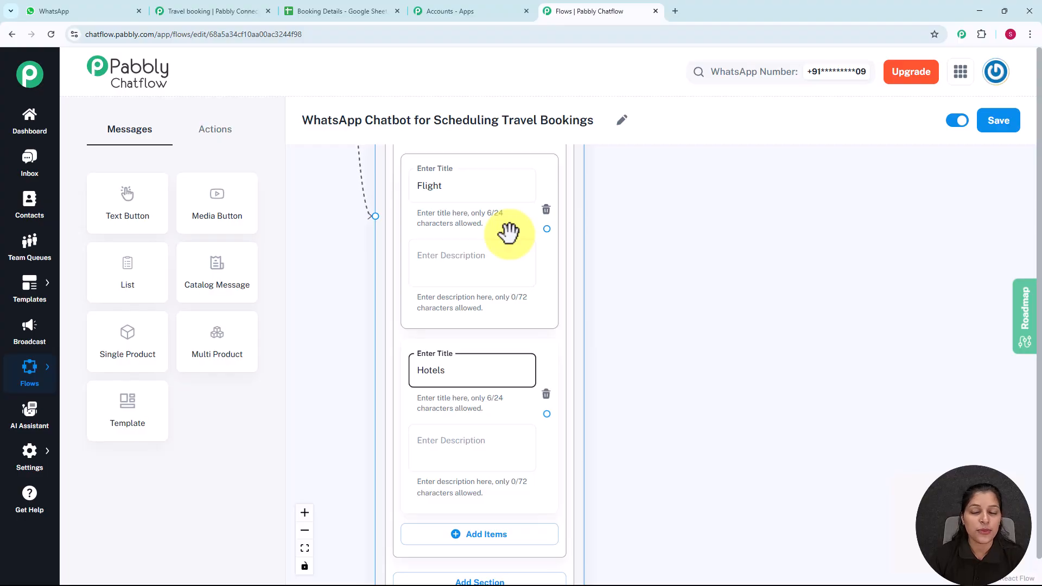
{"action": "scroll", "coordinate": [574, 273], "scroll_direction": "down", "scroll_amount": 3}
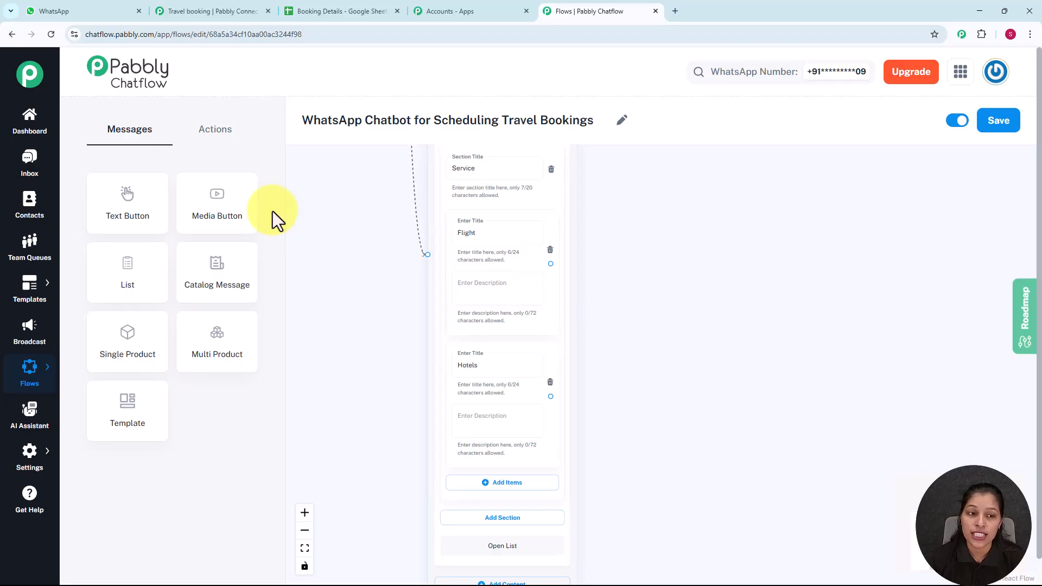
Step: Place an Ask Question step right of the list and connect the Flight option to it
{"action": "left_click", "coordinate": [220, 135]}
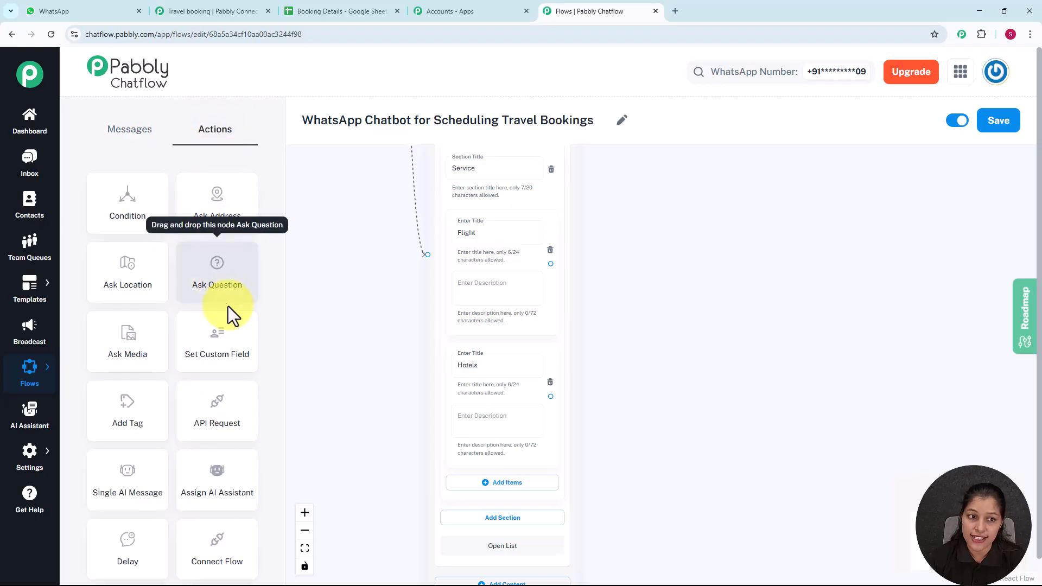
{"action": "left_click", "coordinate": [210, 275]}
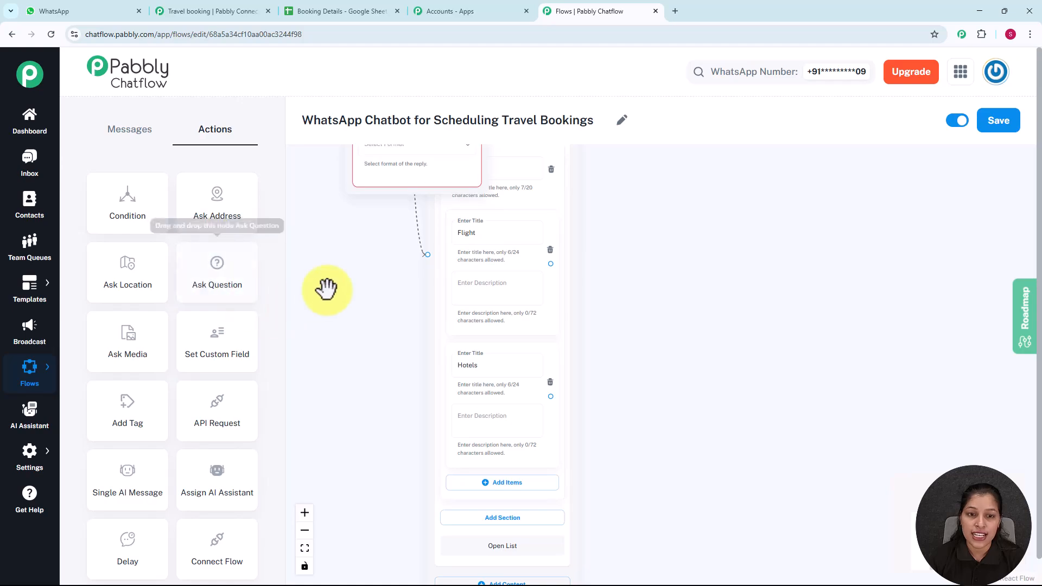
{"action": "scroll", "coordinate": [317, 265], "scroll_direction": "down", "scroll_amount": 3}
{"action": "left_click_drag", "start_coordinate": [317, 265], "coordinate": [369, 346]}
{"action": "left_click_drag", "start_coordinate": [408, 178], "coordinate": [577, 307]}
{"action": "scroll", "coordinate": [556, 272], "scroll_direction": "up", "scroll_amount": 4}
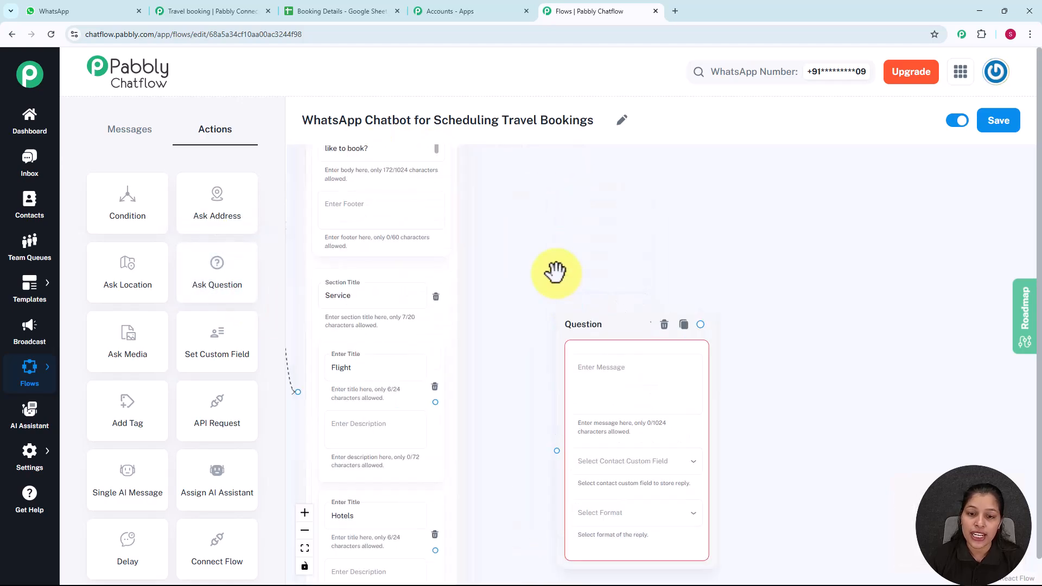
{"action": "left_click_drag", "start_coordinate": [565, 242], "coordinate": [562, 127]}
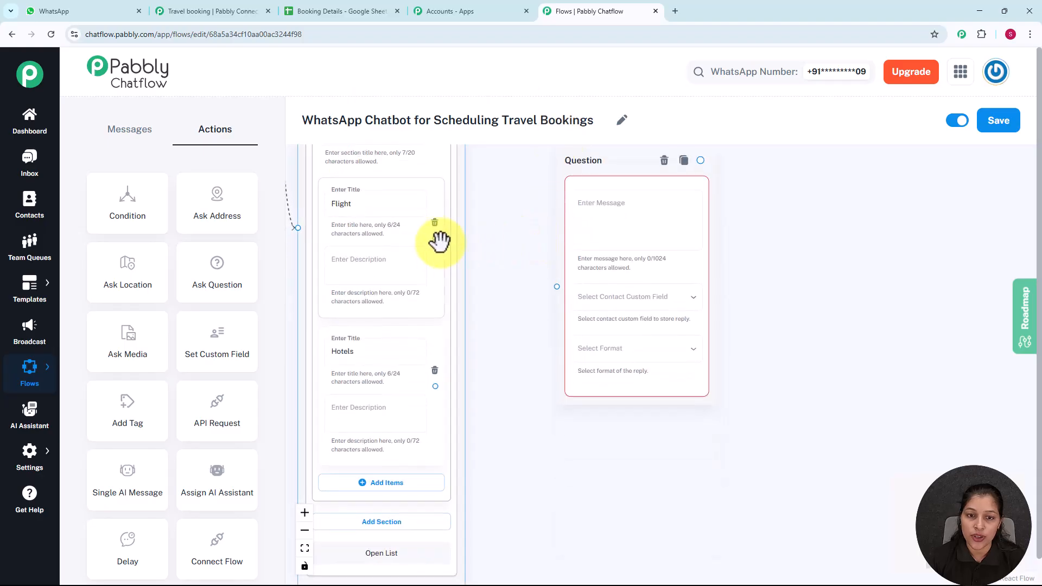
{"action": "left_click_drag", "start_coordinate": [436, 238], "coordinate": [557, 285]}
Step: Paste 'Where are you traveling to?' as the question's message
{"action": "left_click", "coordinate": [618, 247]}
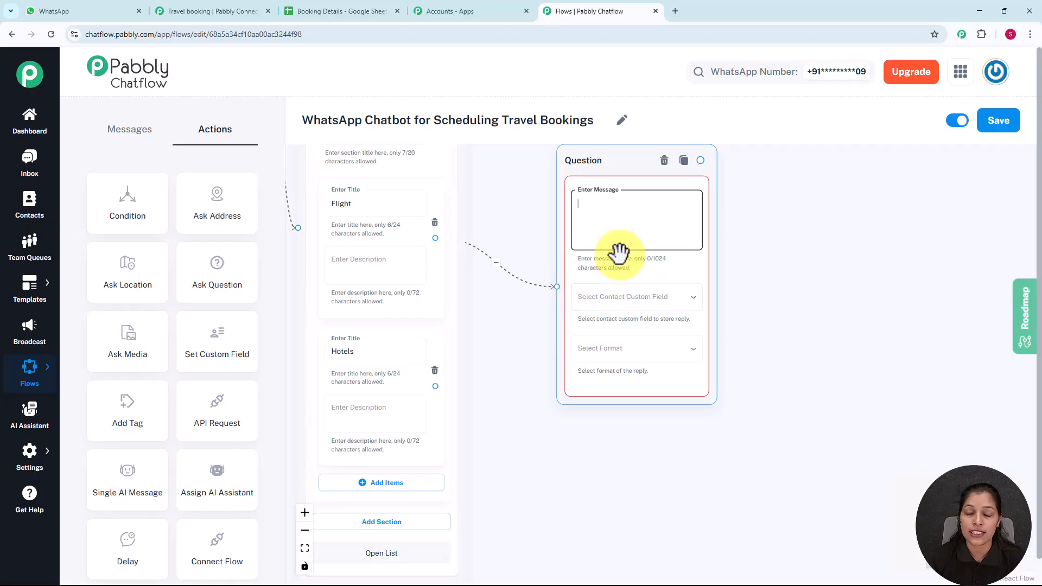
{"action": "scroll", "coordinate": [622, 223], "scroll_direction": "up", "scroll_amount": 1}
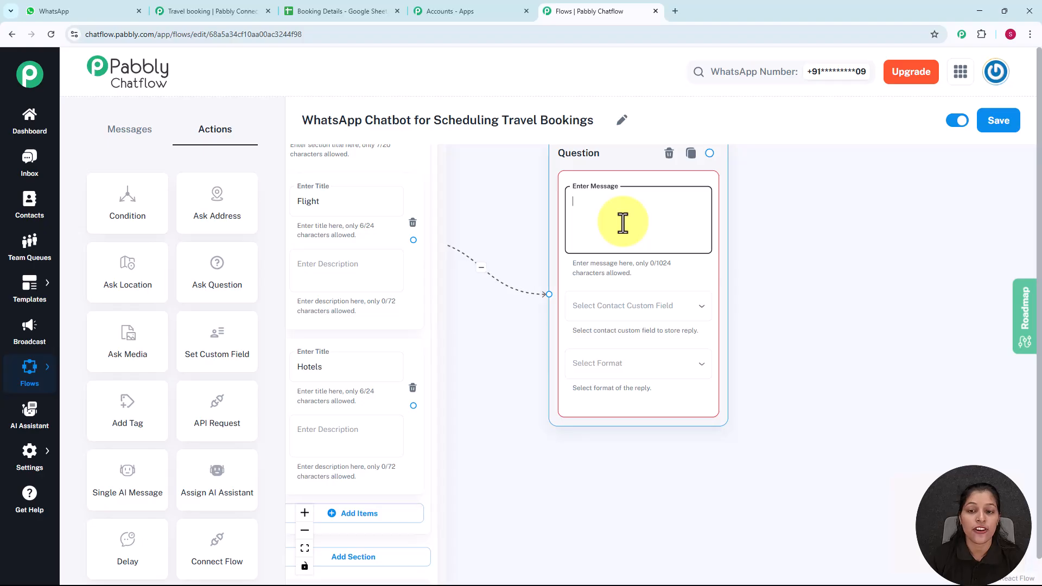
{"action": "type", "text": "Where are you traveling to?"}
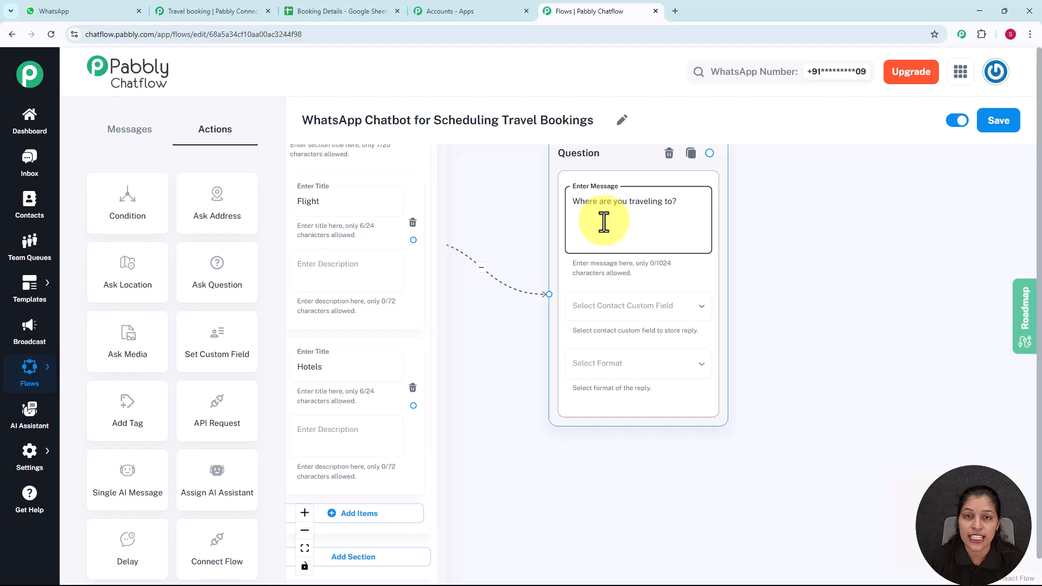
Step: Store the destination reply in the Destination custom field, accepting Any reply format
{"action": "left_click", "coordinate": [617, 310]}
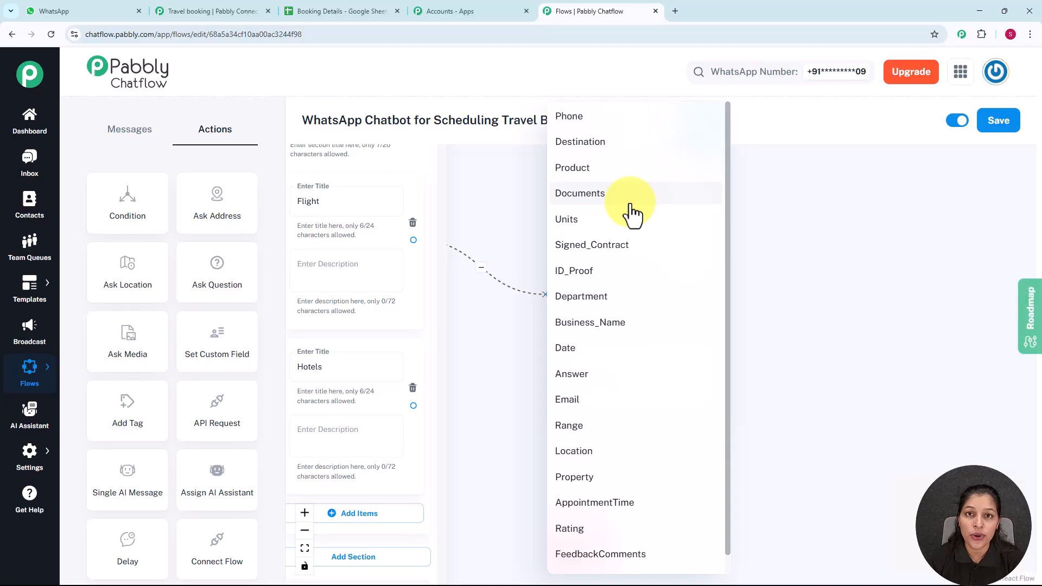
{"action": "left_click", "coordinate": [478, 233]}
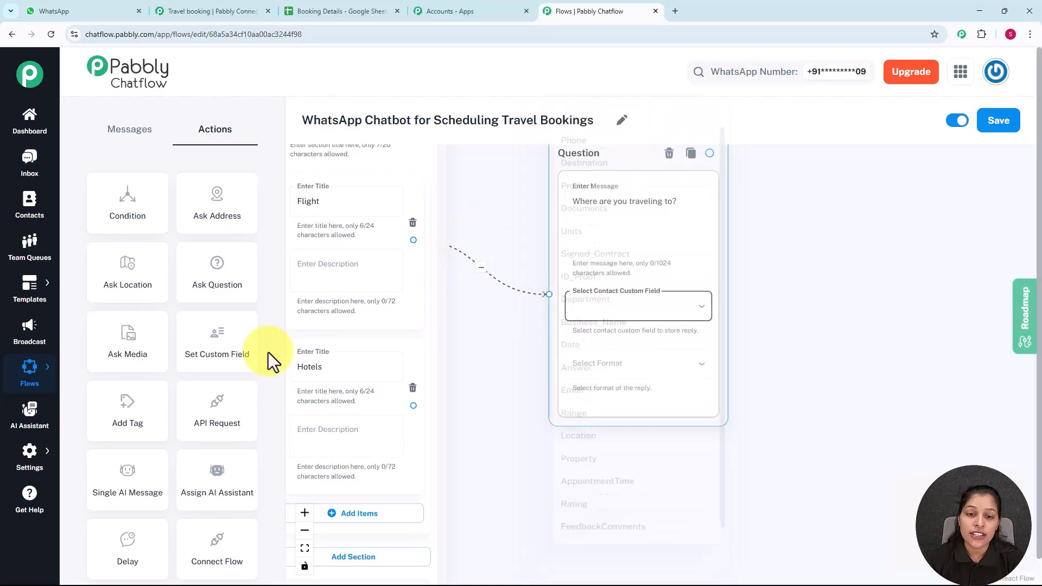
{"action": "left_click", "coordinate": [47, 464]}
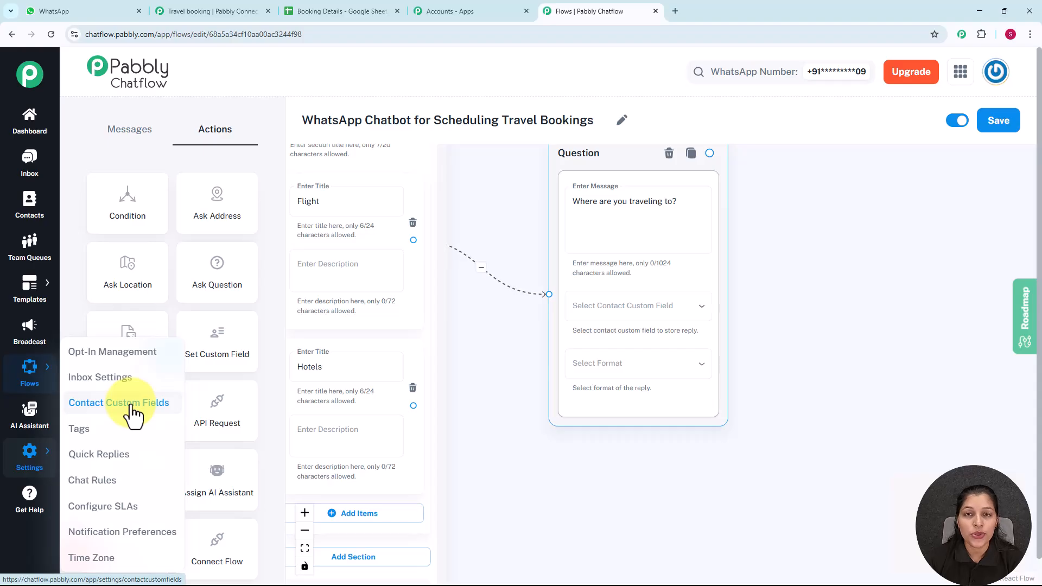
{"action": "left_click", "coordinate": [624, 312]}
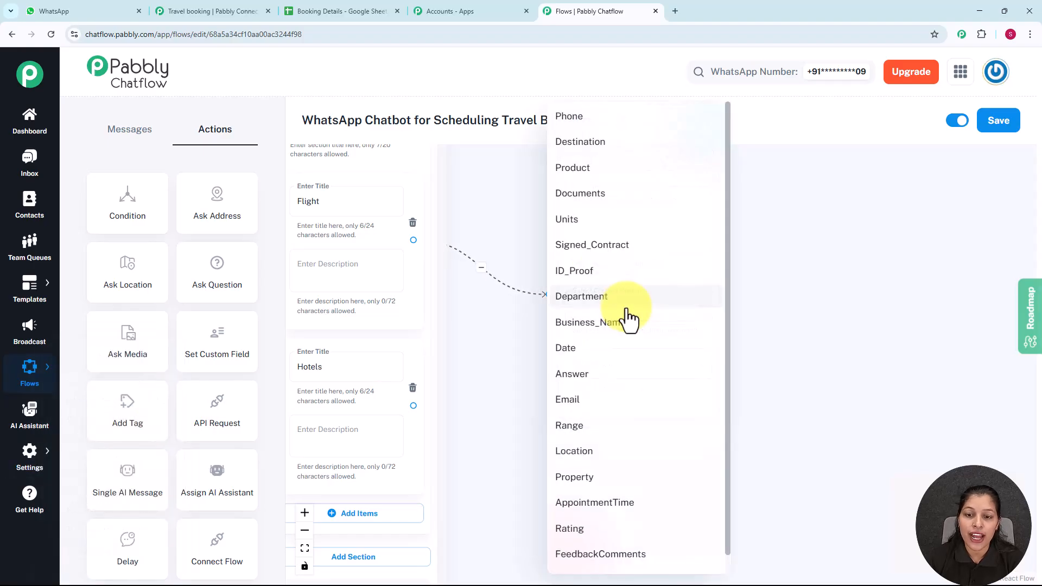
{"action": "left_click", "coordinate": [597, 147]}
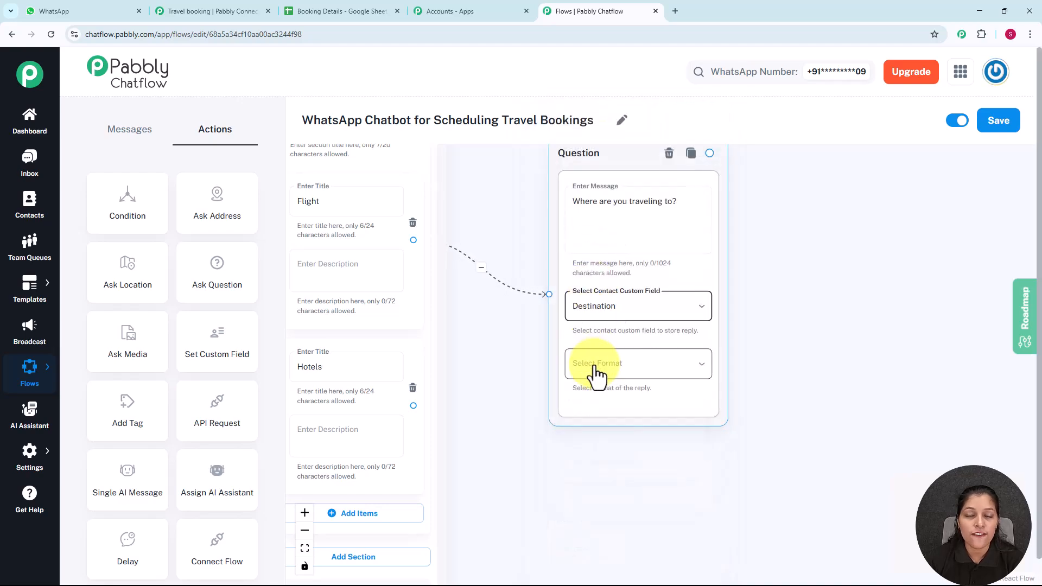
{"action": "left_click", "coordinate": [596, 369]}
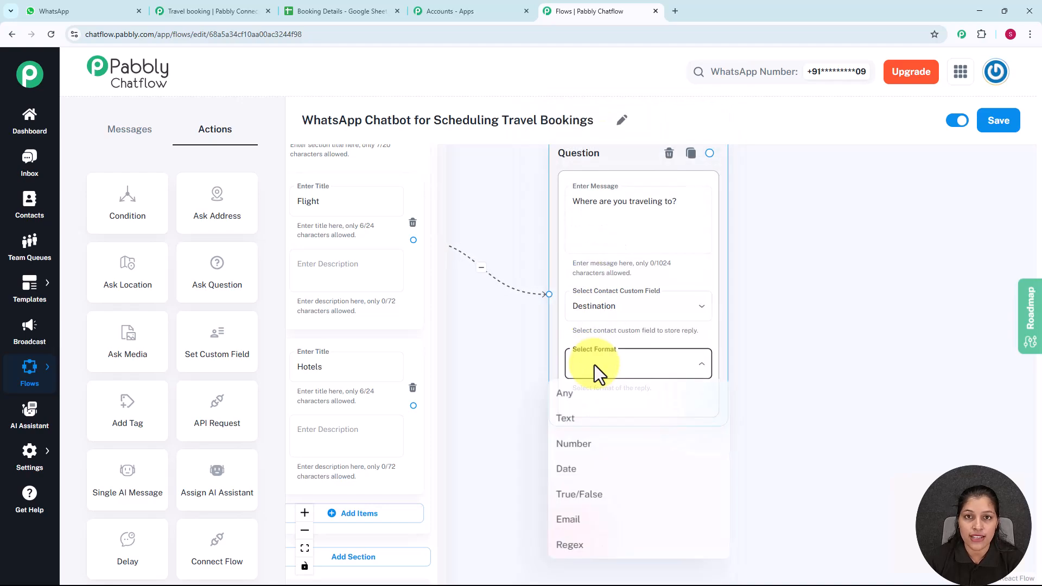
{"action": "left_click", "coordinate": [568, 402]}
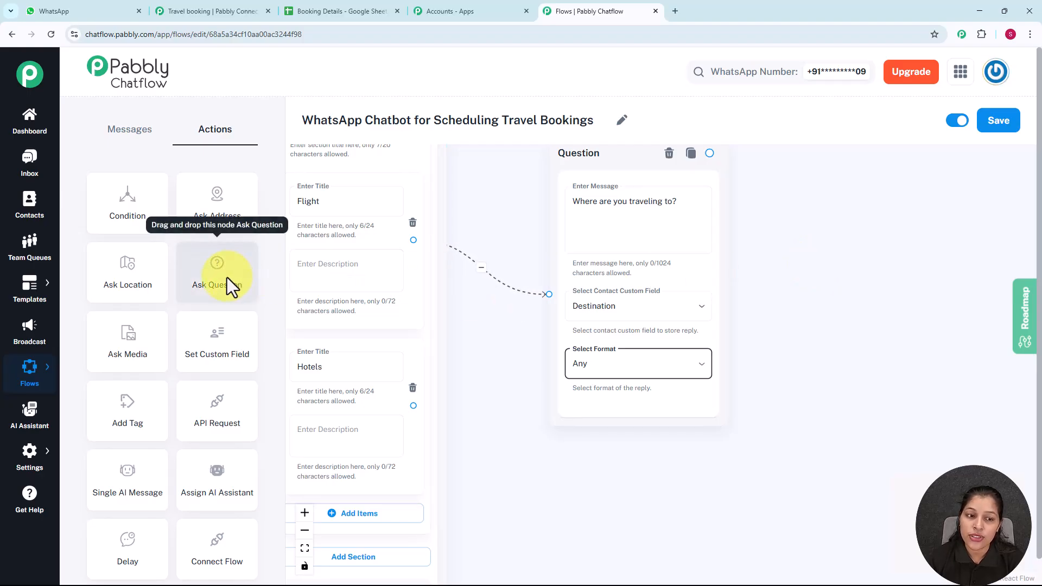
Step: Add a second question step and connect the destination question to it
{"action": "scroll", "coordinate": [444, 268], "scroll_direction": "down", "scroll_amount": 3}
{"action": "left_click_drag", "start_coordinate": [389, 193], "coordinate": [753, 365]}
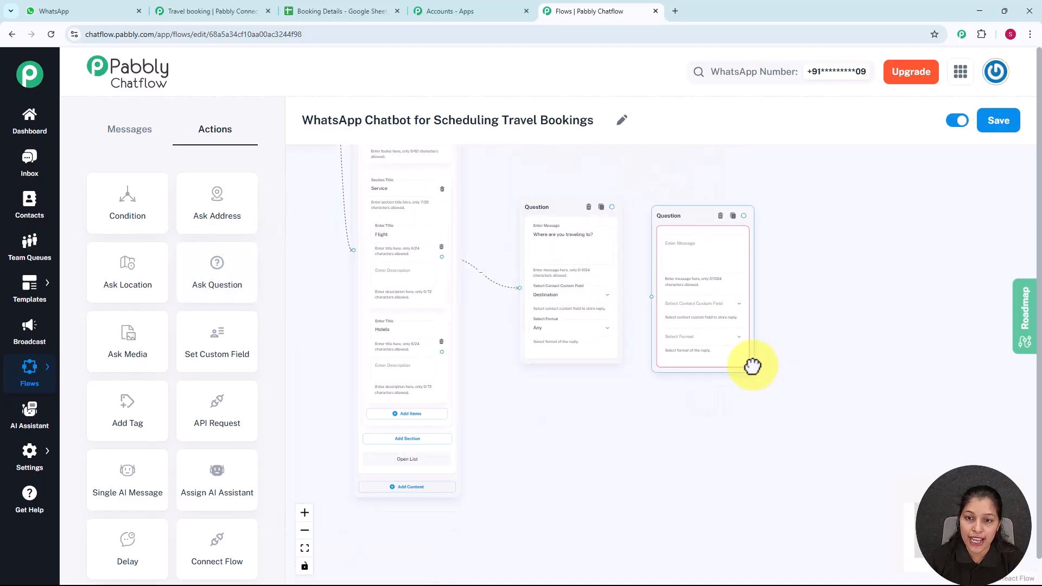
{"action": "scroll", "coordinate": [773, 337], "scroll_direction": "up", "scroll_amount": 3}
{"action": "left_click_drag", "start_coordinate": [841, 335], "coordinate": [852, 402]}
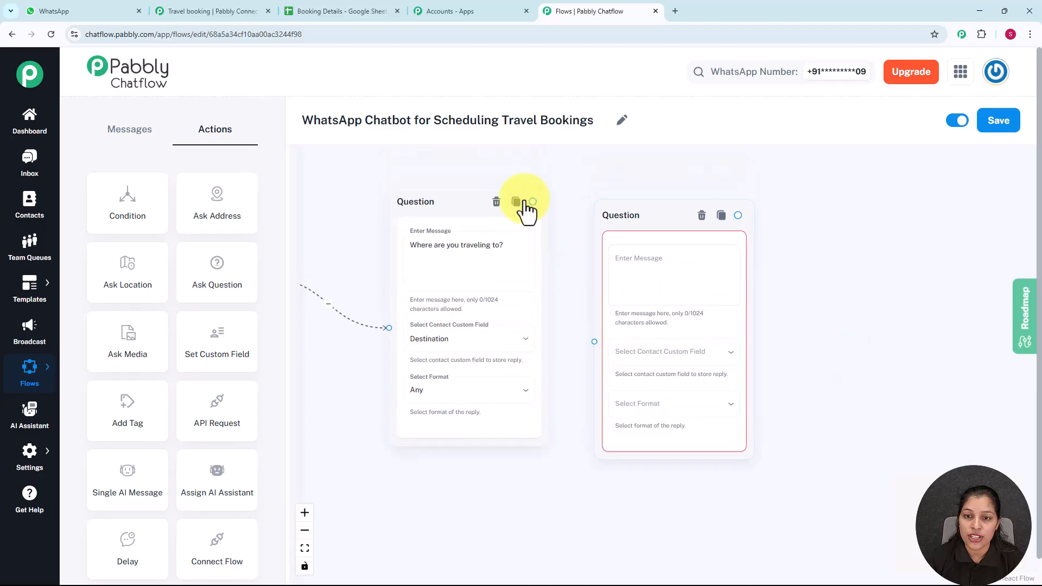
{"action": "left_click_drag", "start_coordinate": [533, 201], "coordinate": [594, 341]}
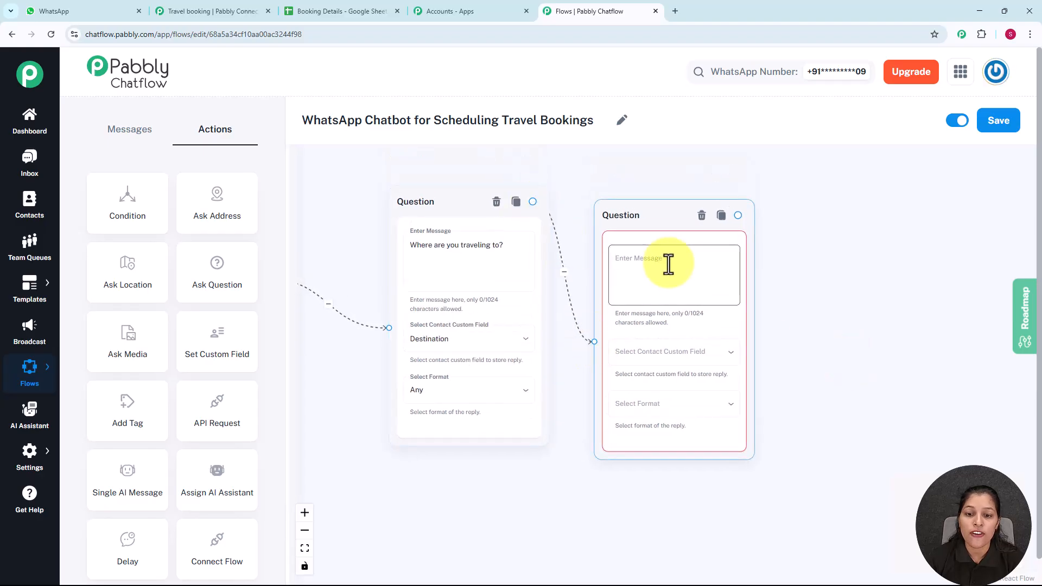
{"action": "left_click", "coordinate": [469, 220]}
Step: Paste the full-name request message and save Any-format replies to the FullName field
{"action": "left_click", "coordinate": [653, 259]}
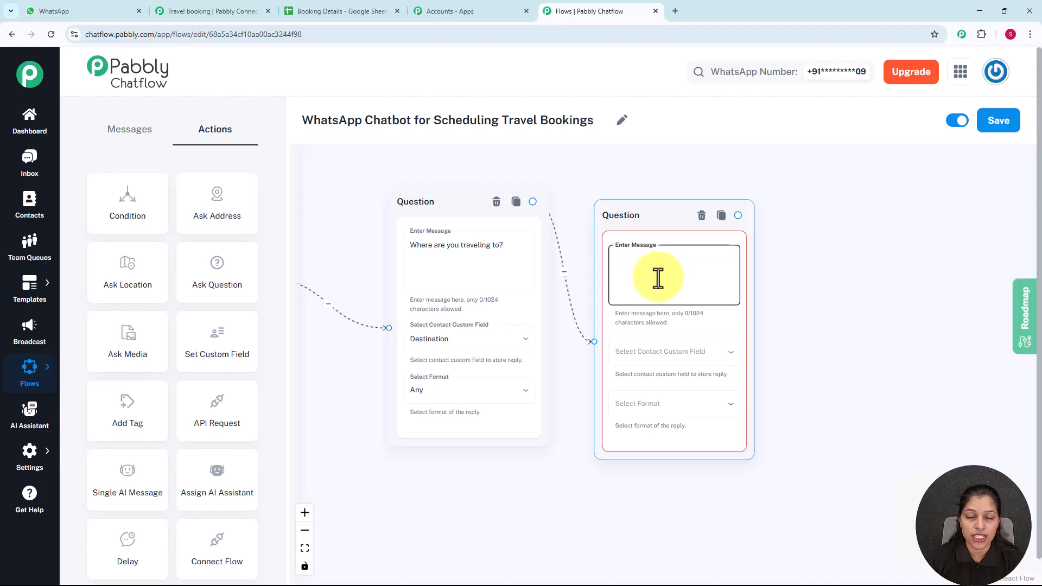
{"action": "type", "text": "To begin the procedure of making booking to Delhi, please provide your *Full Name* 🙌"}
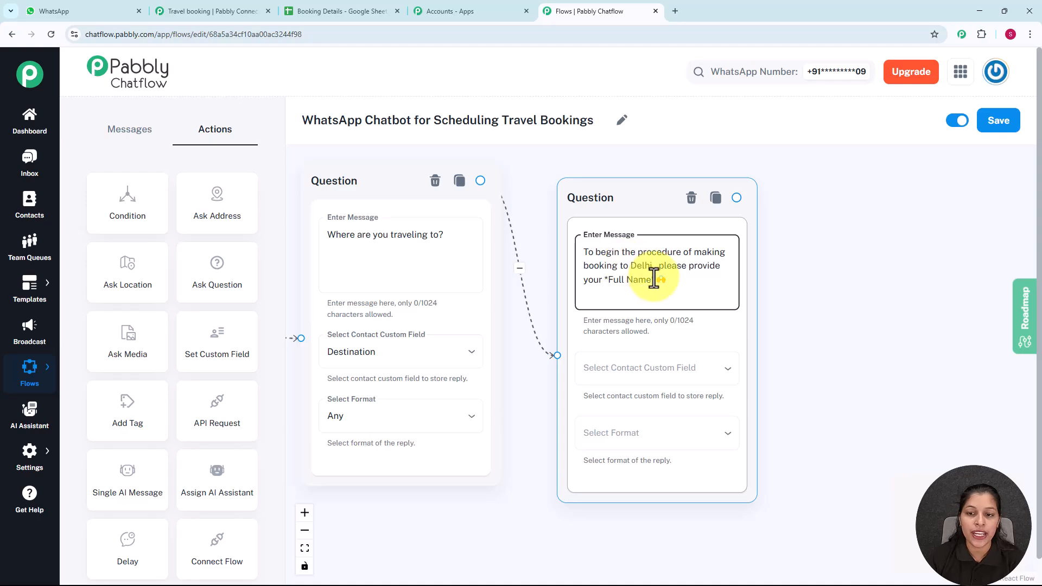
{"action": "left_click", "coordinate": [653, 369]}
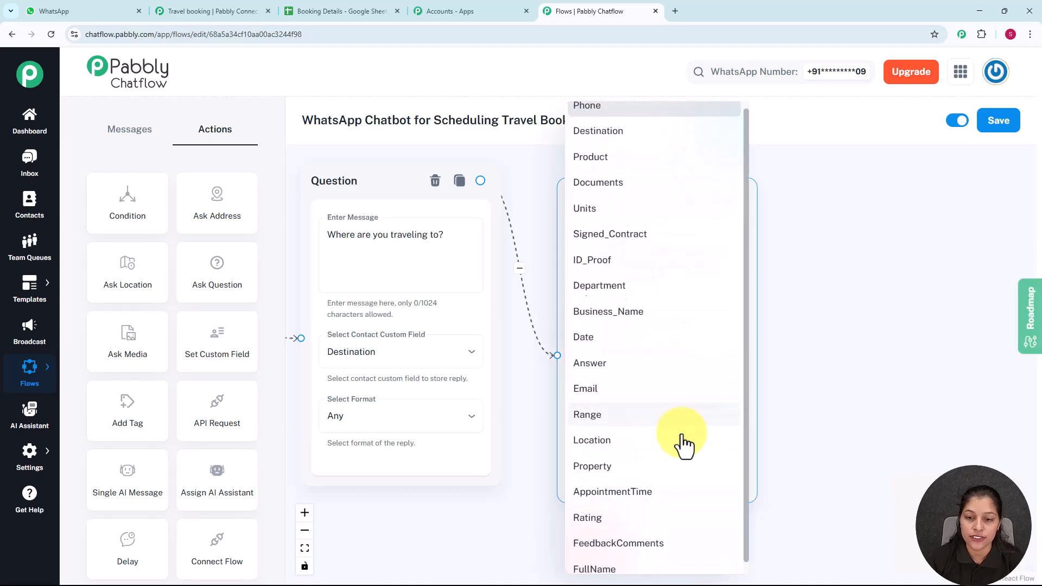
{"action": "scroll", "coordinate": [684, 445], "scroll_direction": "down", "scroll_amount": 1}
{"action": "left_click", "coordinate": [600, 565]}
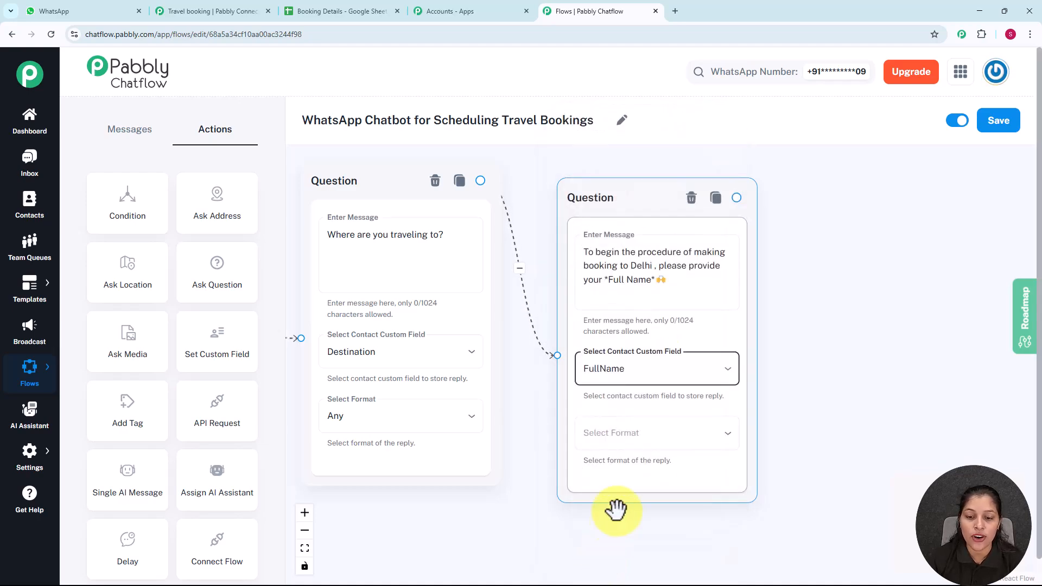
{"action": "left_click", "coordinate": [640, 440]}
{"action": "left_click", "coordinate": [596, 414]}
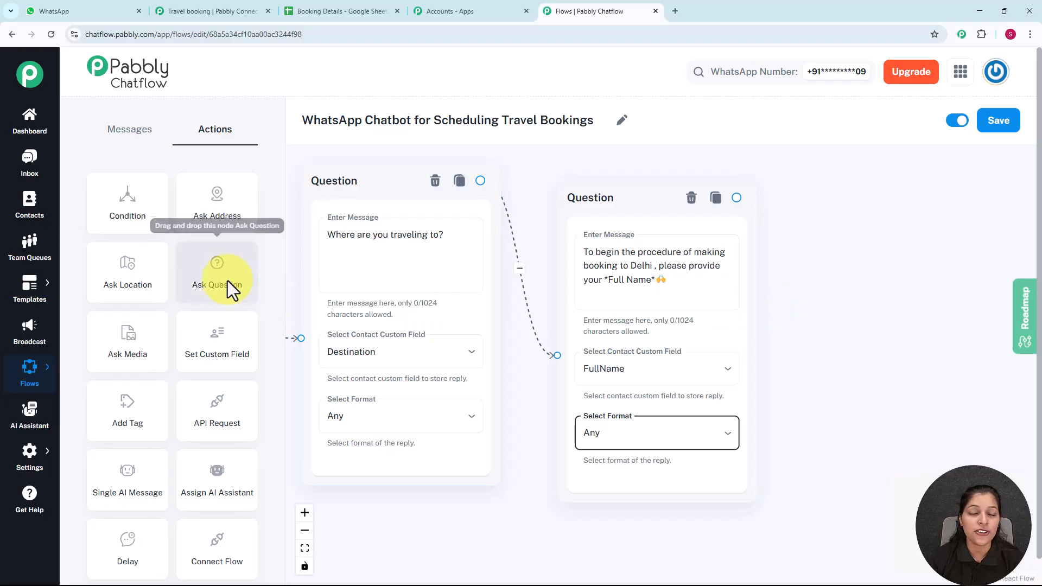
Step: Place a third question step beside the FullName question
{"action": "left_click_drag", "start_coordinate": [227, 281], "coordinate": [409, 280]}
{"action": "scroll", "coordinate": [465, 279], "scroll_direction": "down", "scroll_amount": 3}
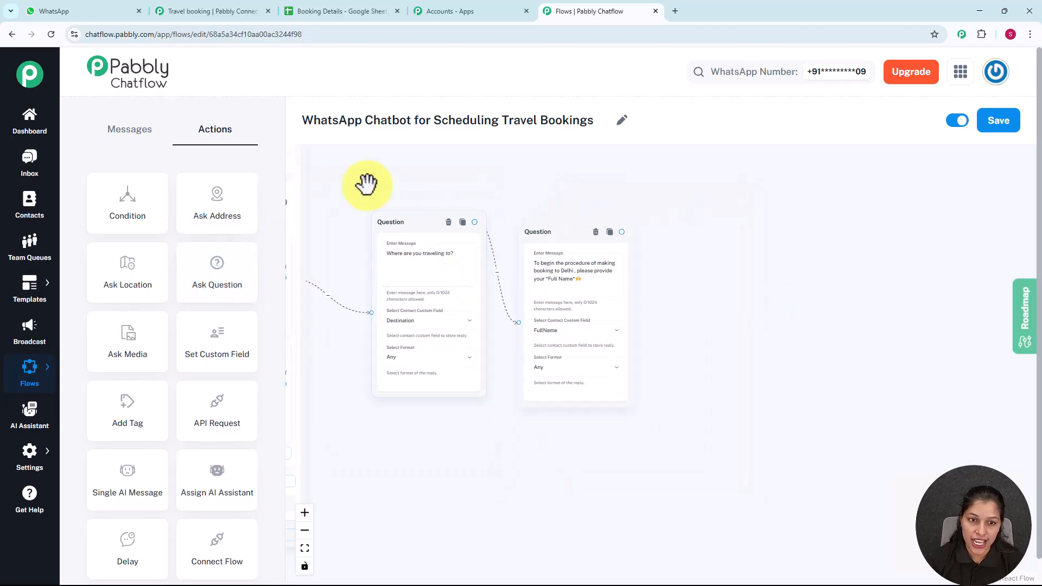
{"action": "left_click_drag", "start_coordinate": [366, 181], "coordinate": [559, 181]}
{"action": "left_click_drag", "start_coordinate": [396, 203], "coordinate": [941, 388]}
{"action": "left_click_drag", "start_coordinate": [803, 194], "coordinate": [646, 172]}
{"action": "scroll", "coordinate": [683, 189], "scroll_direction": "up", "scroll_amount": 3}
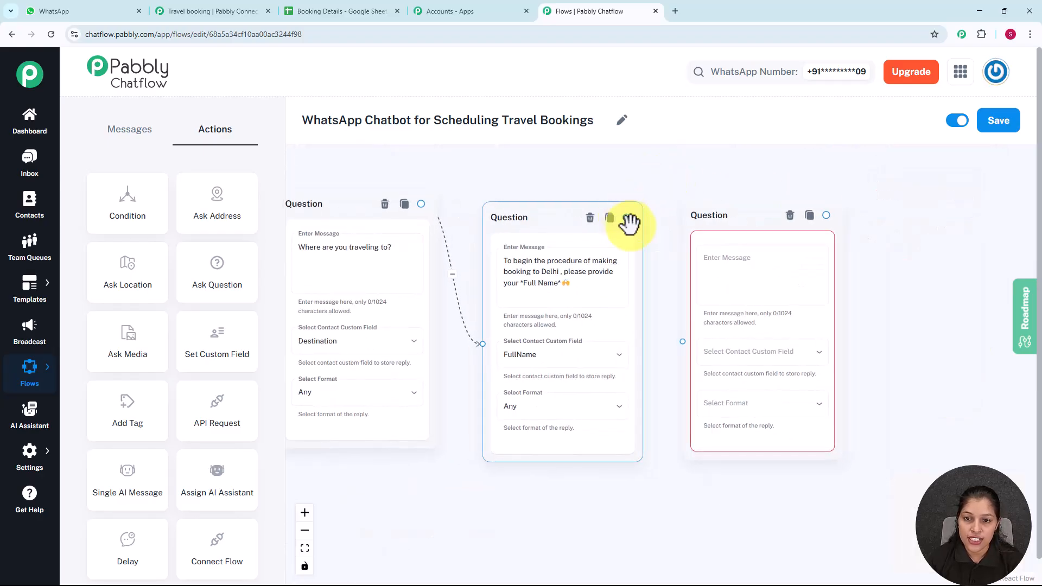
Step: Set its message to 'Please provide your Email.', saving Email-format replies to the Email field
{"action": "left_click", "coordinate": [774, 275]}
{"action": "scroll", "coordinate": [779, 275], "scroll_direction": "up", "scroll_amount": 2}
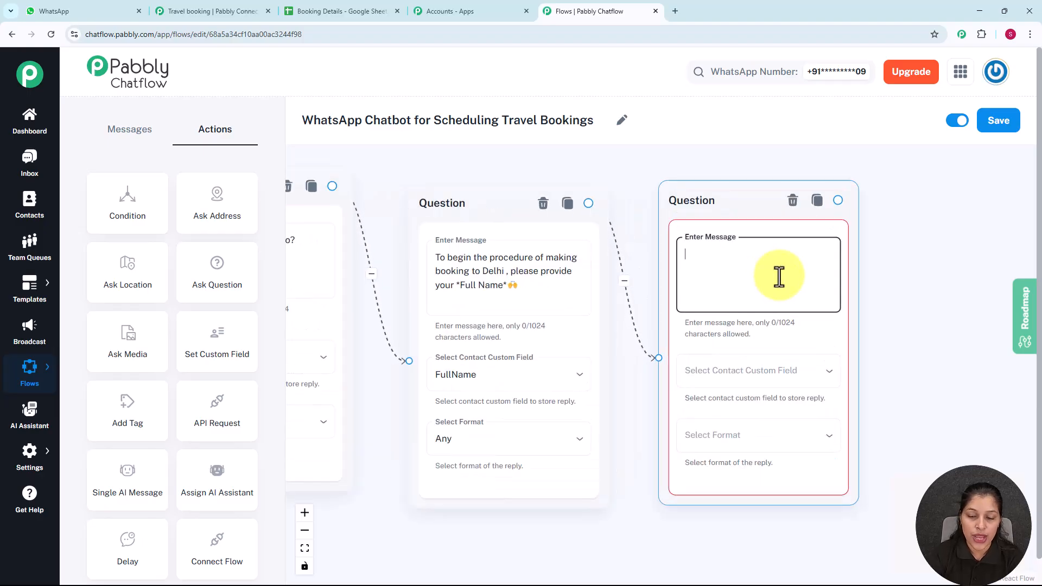
{"action": "type", "text": "Please provide your Email."}
{"action": "left_click", "coordinate": [781, 372]}
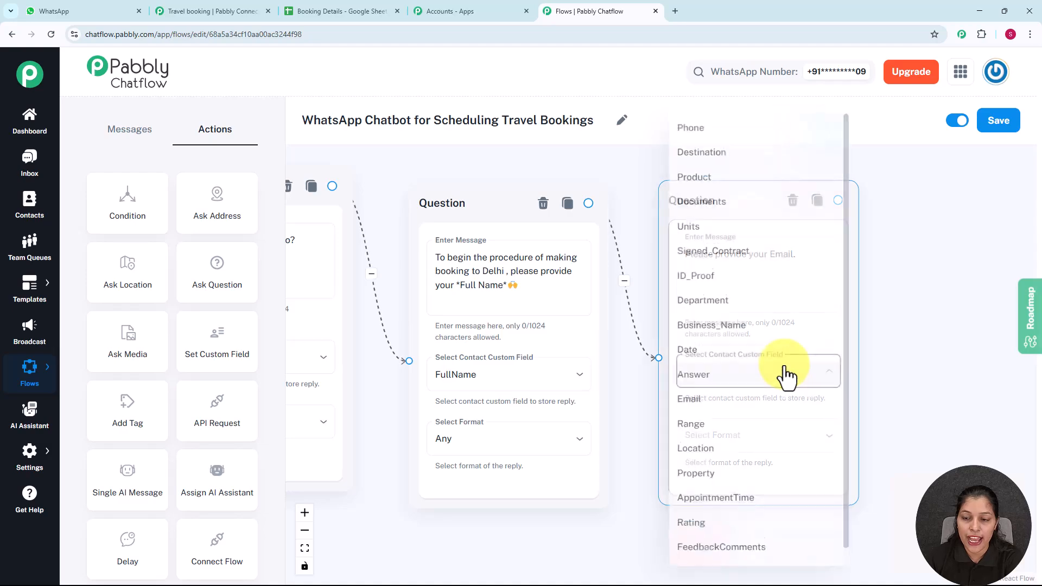
{"action": "left_click", "coordinate": [726, 403]}
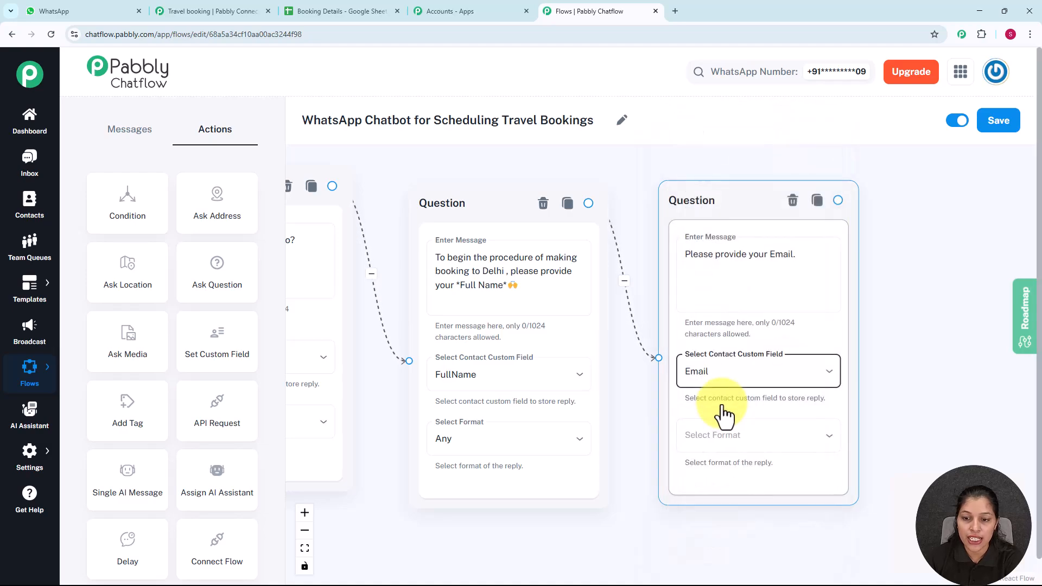
{"action": "left_click", "coordinate": [726, 440]}
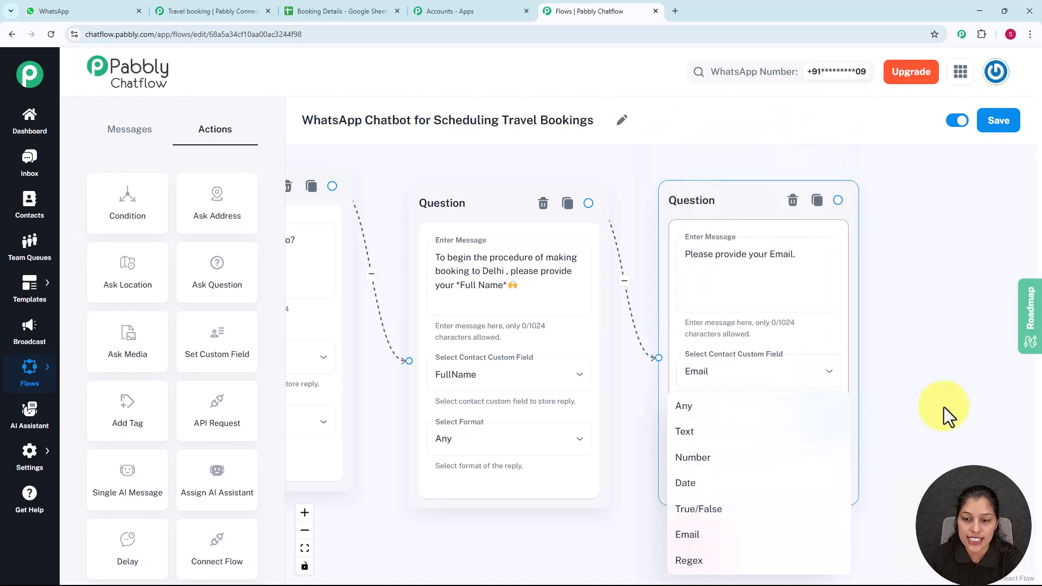
{"action": "left_click", "coordinate": [679, 536]}
{"action": "scroll", "coordinate": [935, 361], "scroll_direction": "down", "scroll_amount": 2}
{"action": "left_click_drag", "start_coordinate": [935, 360], "coordinate": [802, 216]}
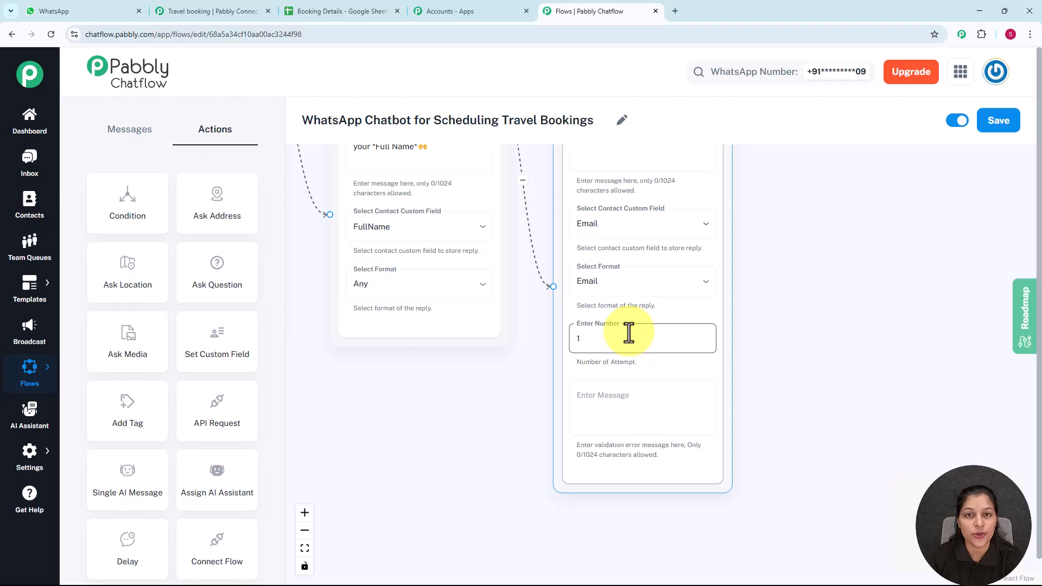
{"action": "left_click", "coordinate": [802, 312]}
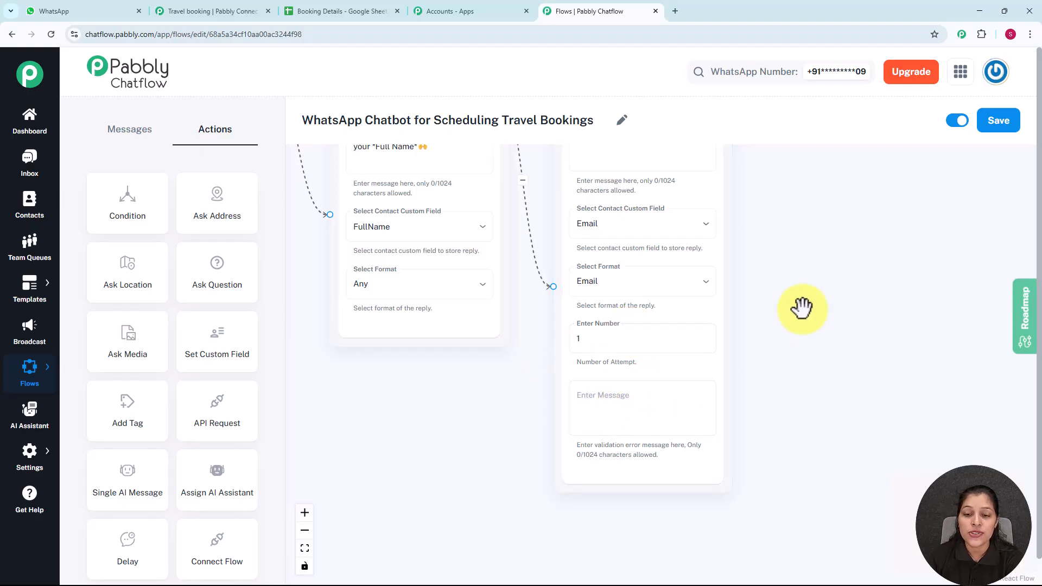
{"action": "left_click_drag", "start_coordinate": [793, 279], "coordinate": [782, 383]}
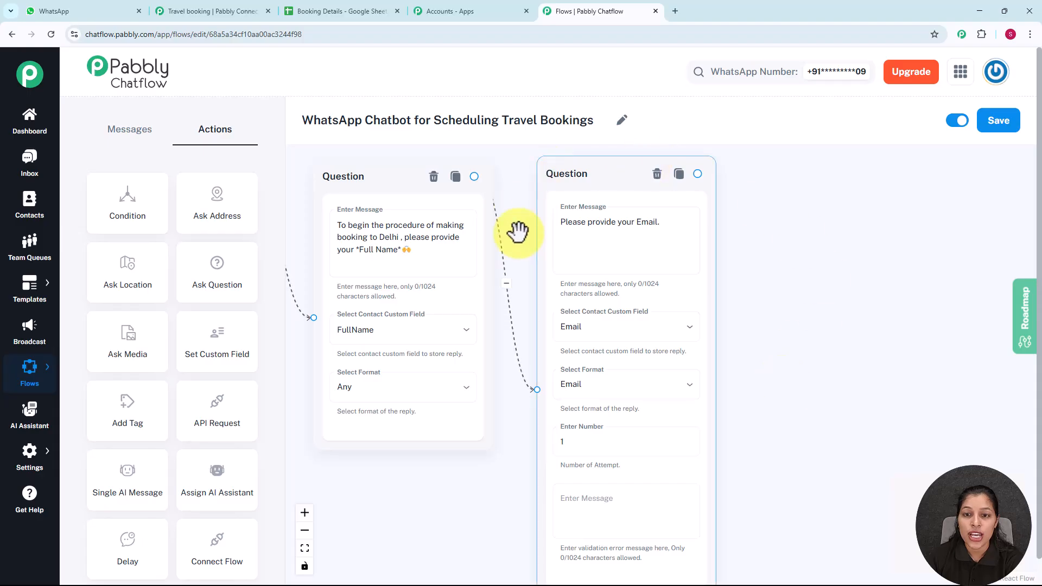
{"action": "left_click", "coordinate": [849, 265]}
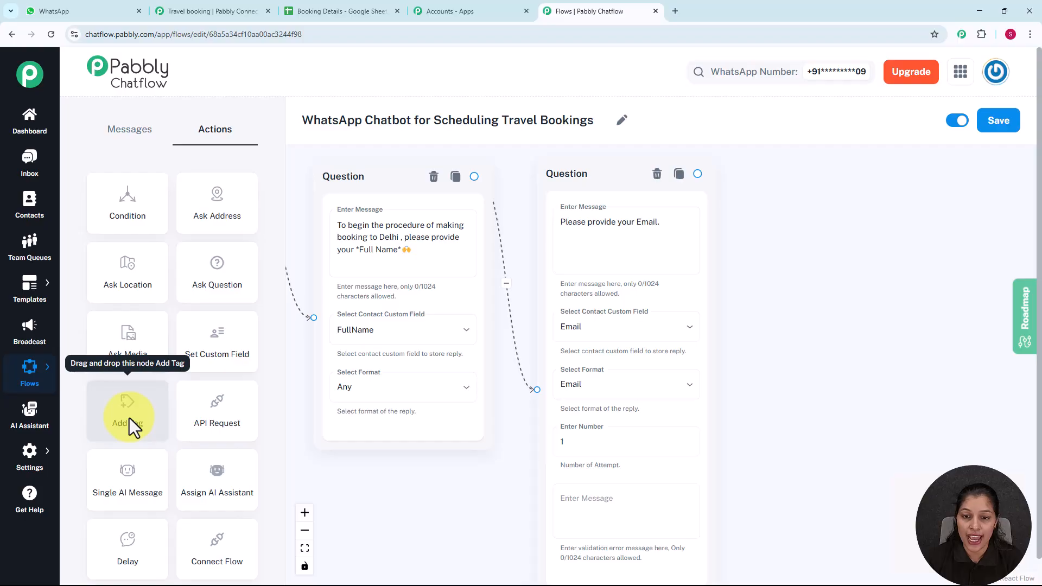
Step: Place an Add Tag step right of the email question and connect the question to it
{"action": "left_click_drag", "start_coordinate": [130, 421], "coordinate": [789, 238]}
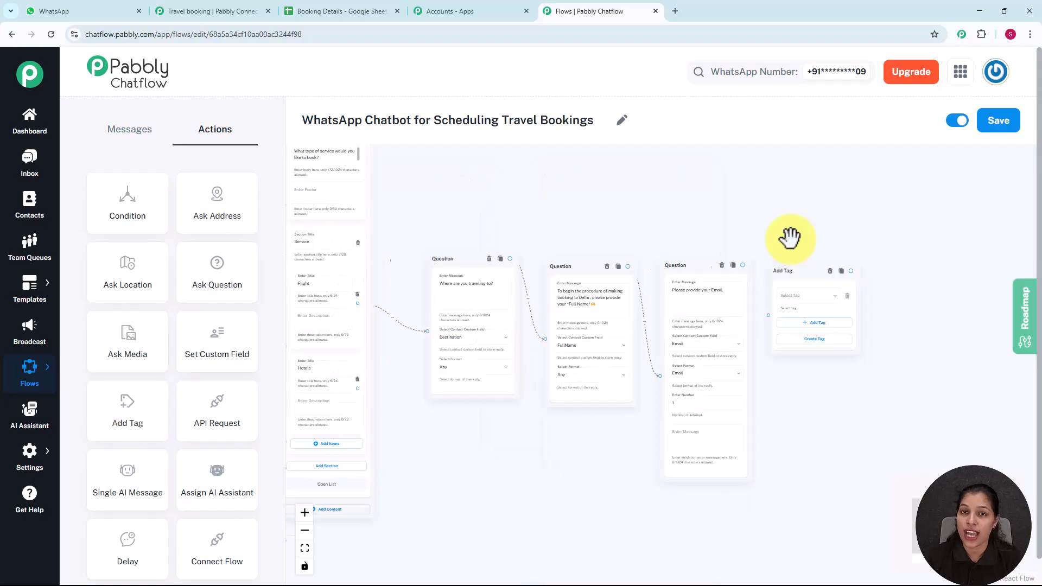
{"action": "scroll", "coordinate": [789, 238], "scroll_direction": "up", "scroll_amount": 5}
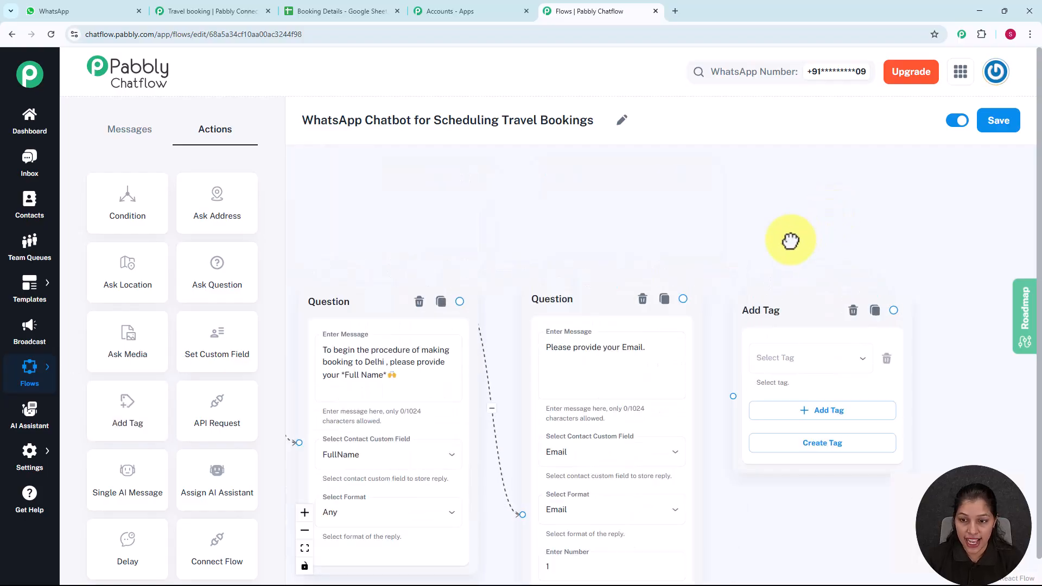
{"action": "left_click_drag", "start_coordinate": [790, 238], "coordinate": [644, 147]}
{"action": "left_click_drag", "start_coordinate": [541, 206], "coordinate": [587, 302]}
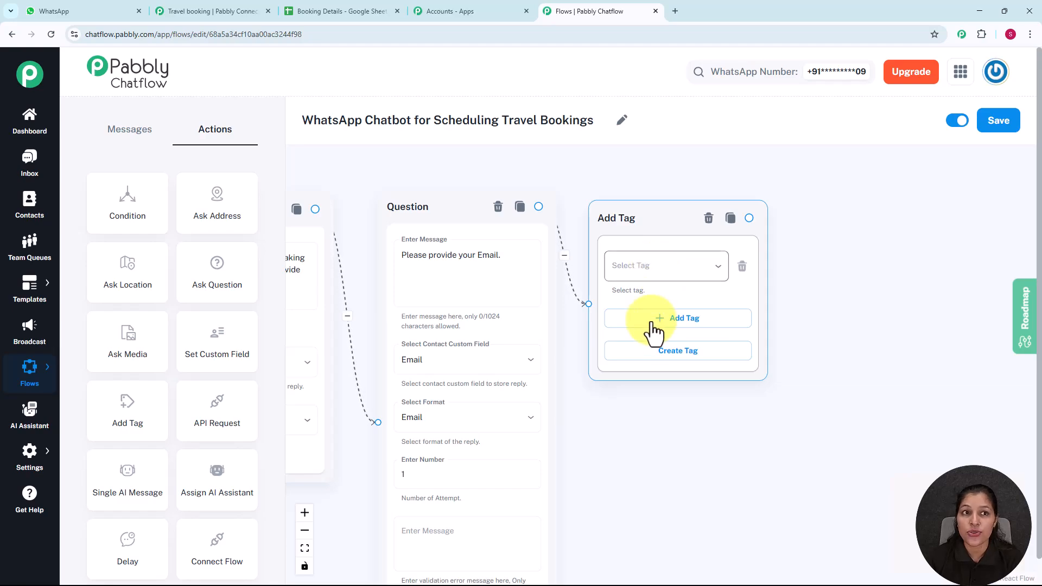
Step: Create and save a new tag with Tag Name BookingCreated from the Add Tag step
{"action": "left_click", "coordinate": [663, 352]}
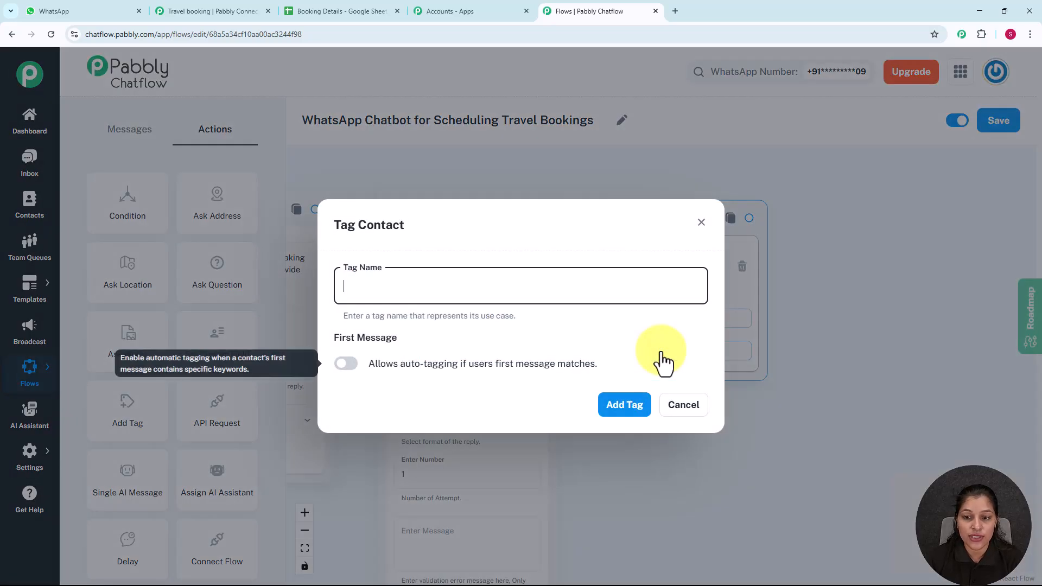
{"action": "left_click", "coordinate": [424, 280]}
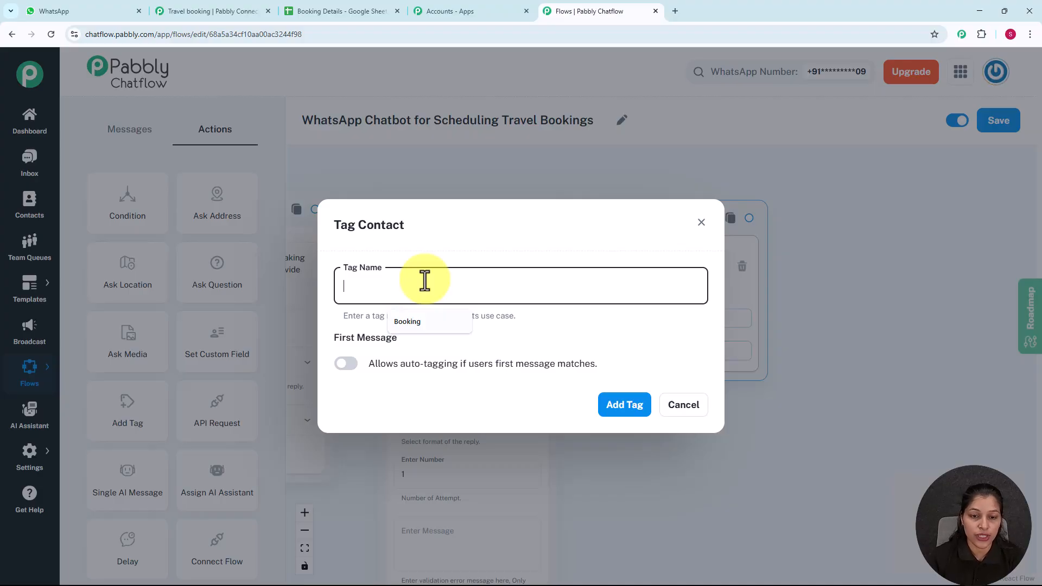
{"action": "type", "text": "BookingCreated"}
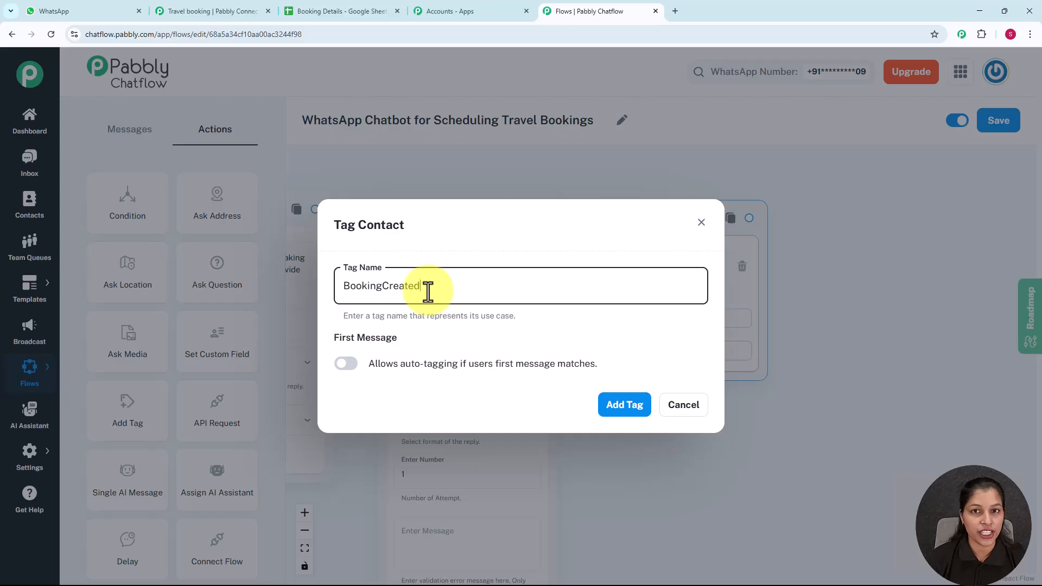
{"action": "left_click", "coordinate": [623, 408]}
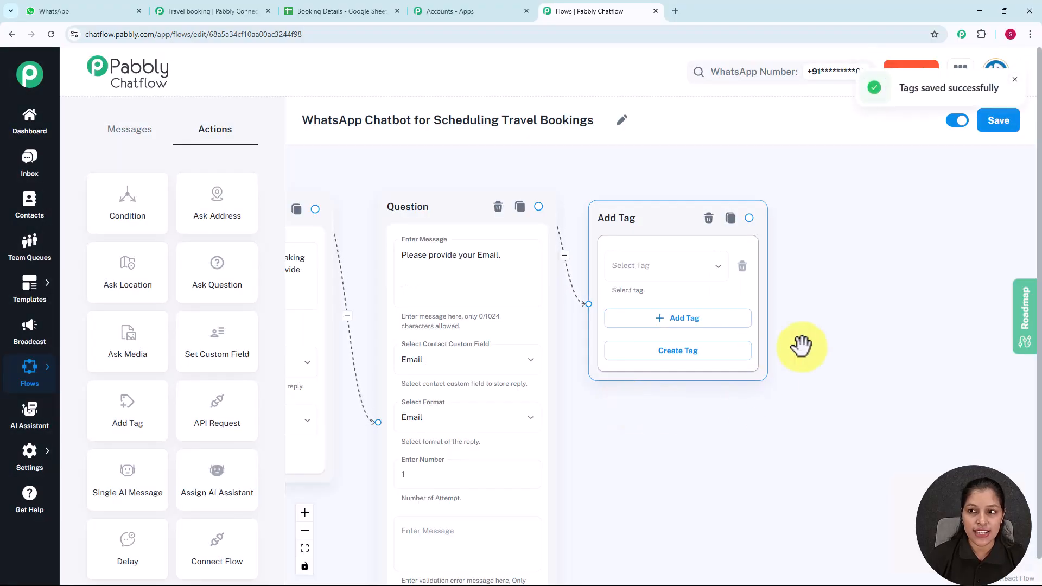
Step: Choose BookingCreated in the Add Tag step's Select Tag list
{"action": "left_click", "coordinate": [713, 283]}
{"action": "scroll", "coordinate": [651, 488], "scroll_direction": "down", "scroll_amount": 1}
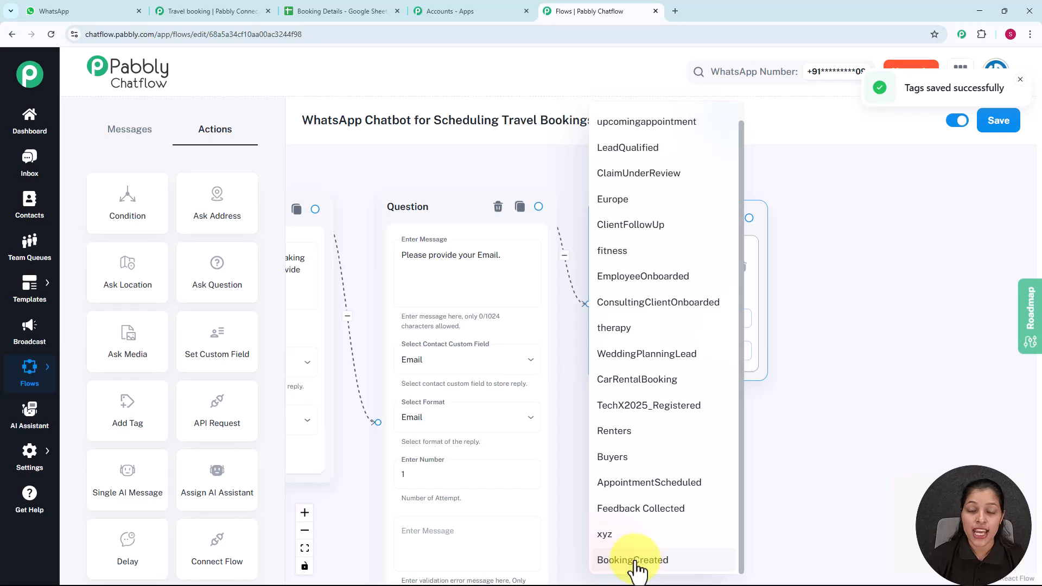
{"action": "left_click", "coordinate": [632, 560]}
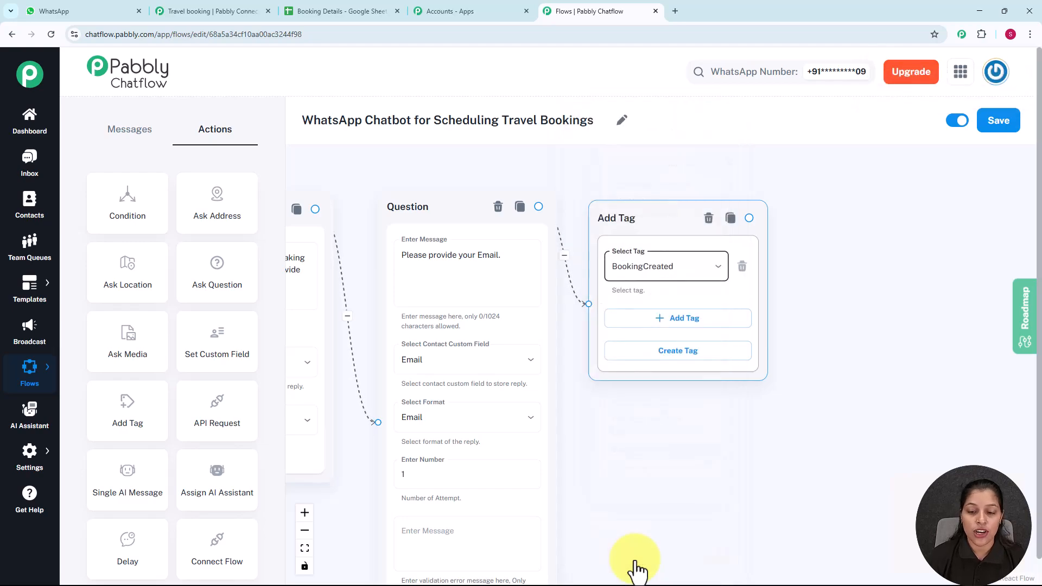
{"action": "left_click", "coordinate": [866, 344]}
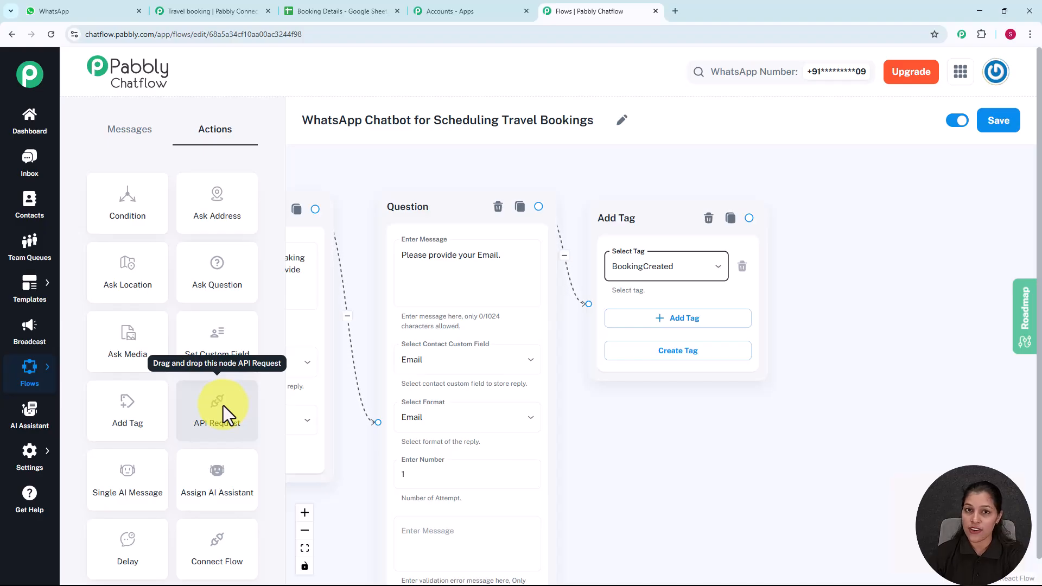
Step: Connect a new API Request step after Add Tag, then switch to the Pabbly Accounts apps tab
{"action": "scroll", "coordinate": [442, 395], "scroll_direction": "down", "scroll_amount": 3}
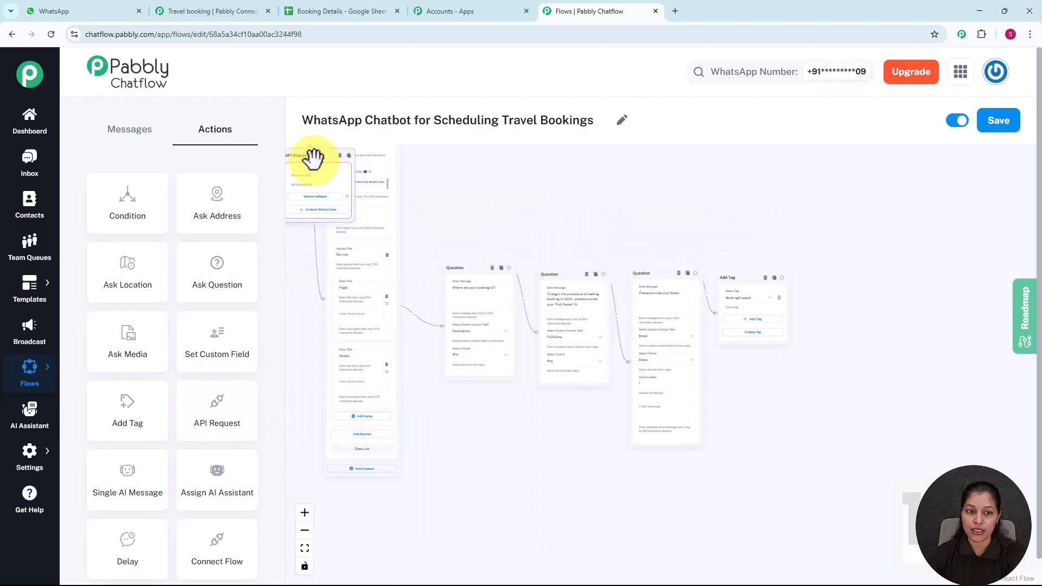
{"action": "left_click_drag", "start_coordinate": [313, 159], "coordinate": [845, 287]}
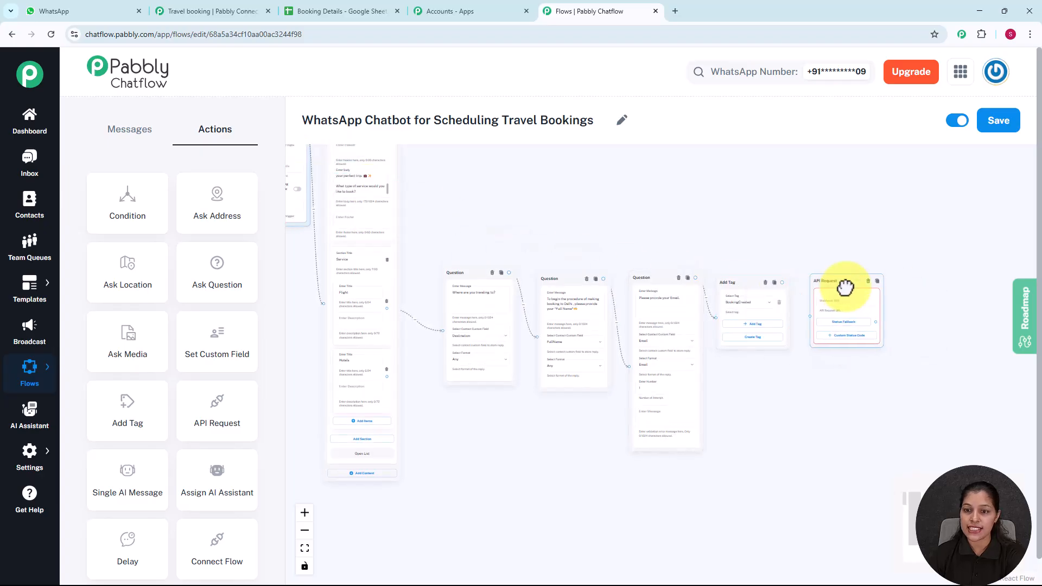
{"action": "scroll", "coordinate": [804, 261], "scroll_direction": "up", "scroll_amount": 5}
{"action": "left_click_drag", "start_coordinate": [741, 290], "coordinate": [775, 369]}
{"action": "left_click_drag", "start_coordinate": [851, 221], "coordinate": [647, 199]}
{"action": "left_click", "coordinate": [668, 306]}
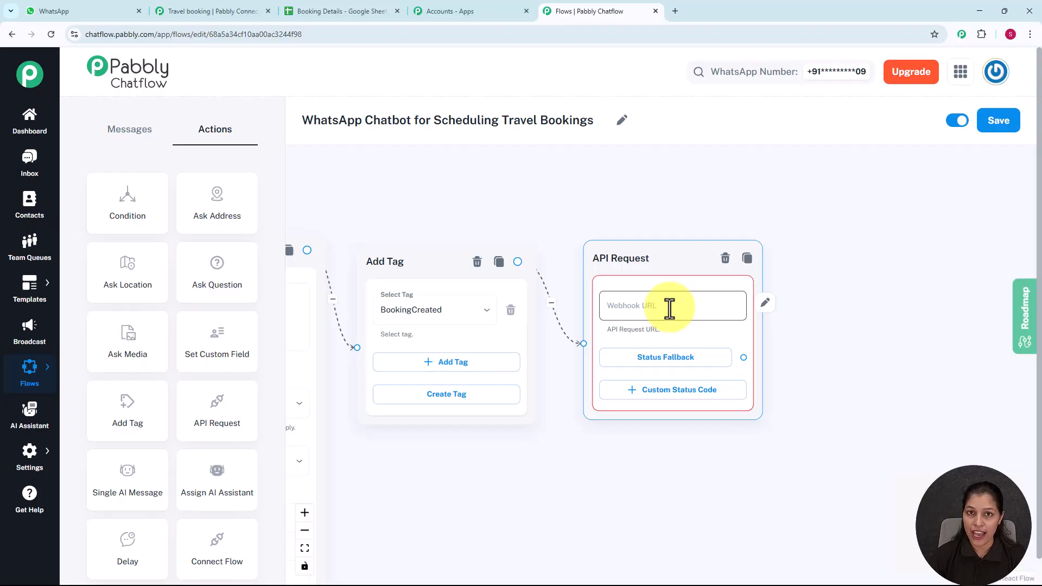
{"action": "left_click", "coordinate": [521, 182]}
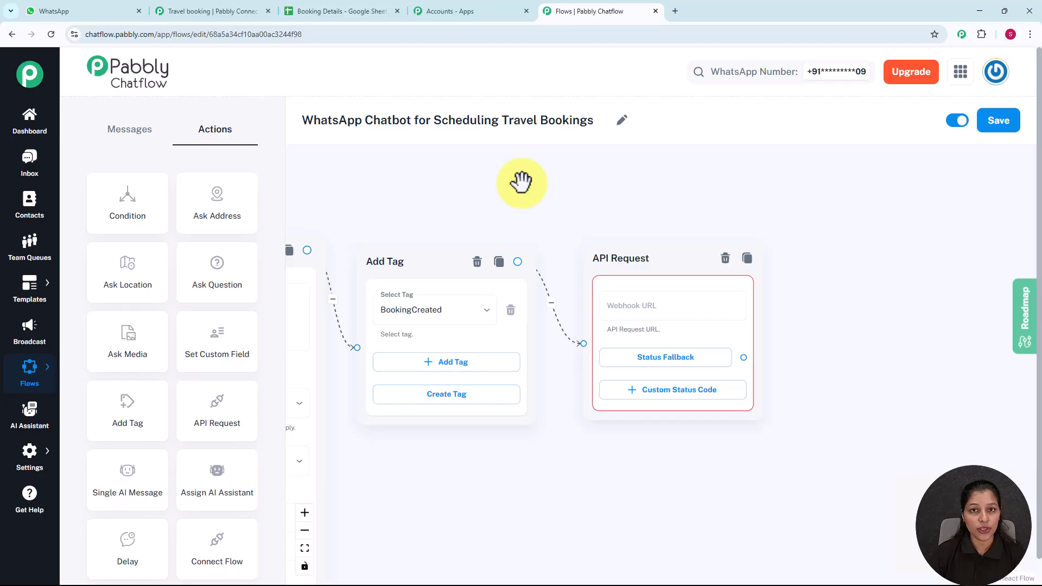
{"action": "left_click", "coordinate": [454, 9]}
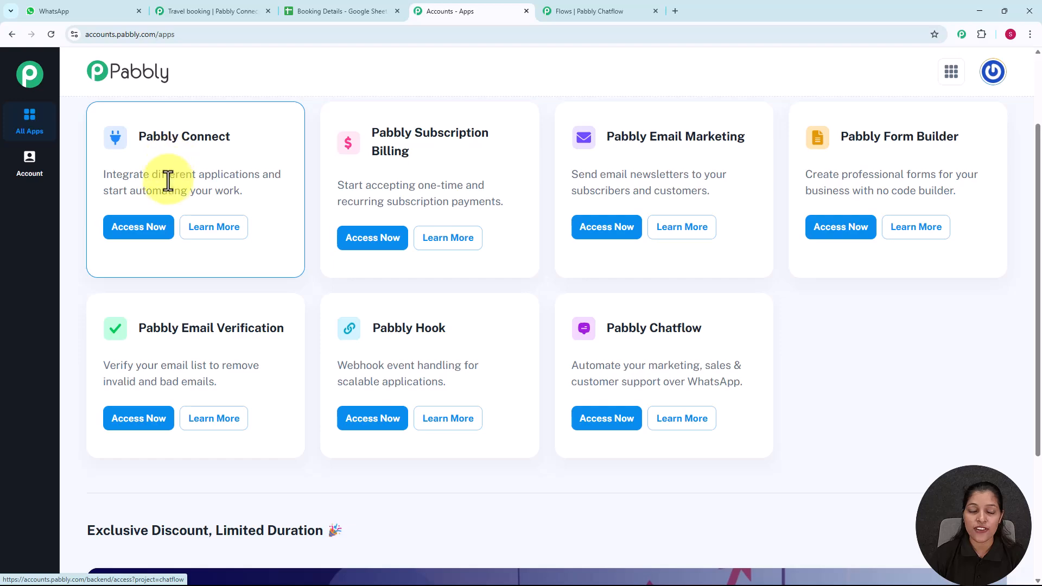
Step: Open Pabbly Connect via Access Now and show the Pabbly Chatflow folder's workflows, including Travel booking
{"action": "left_click", "coordinate": [146, 231]}
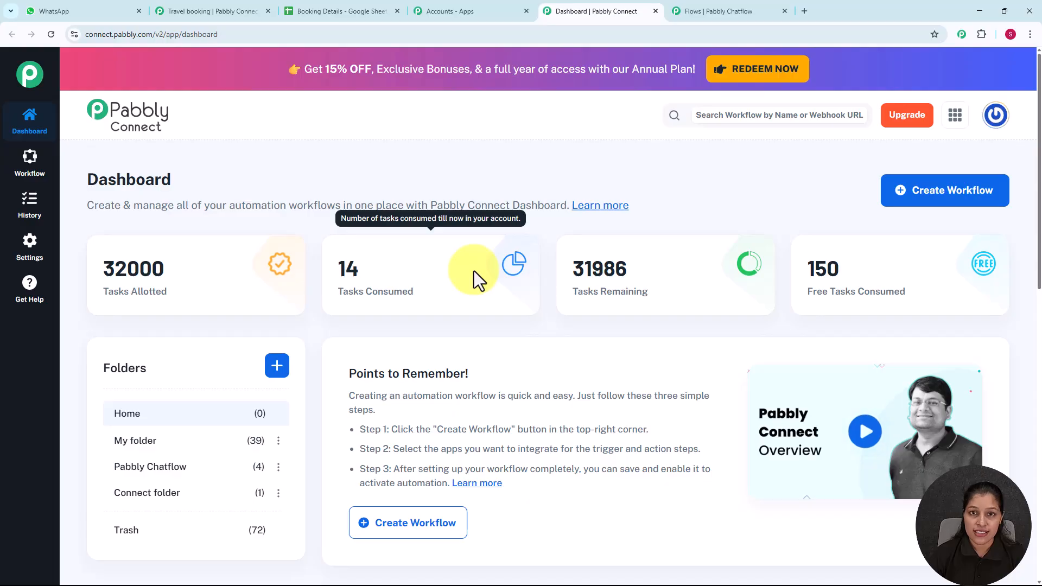
{"action": "scroll", "coordinate": [473, 271], "scroll_direction": "down", "scroll_amount": 2}
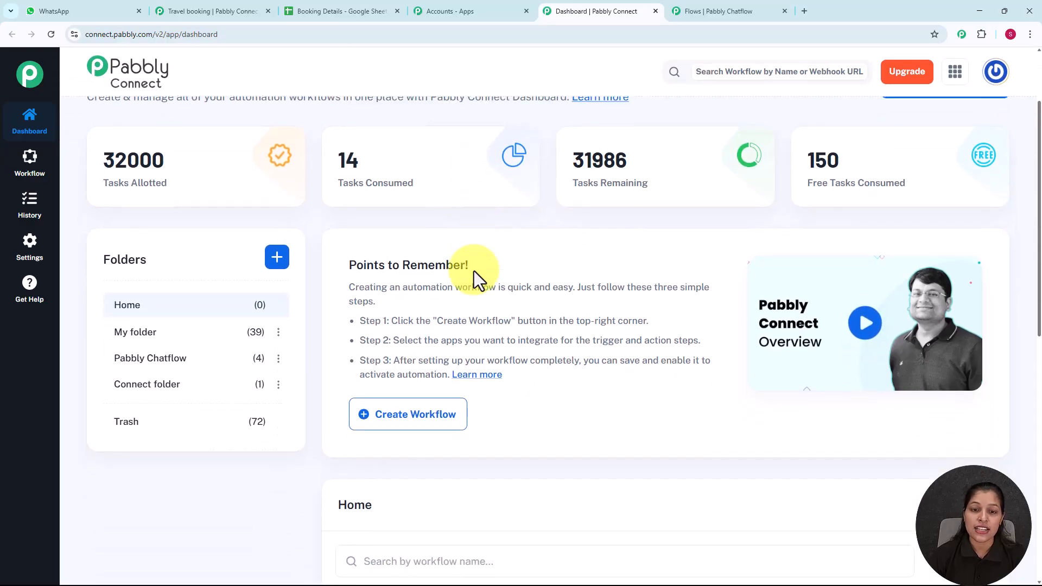
{"action": "scroll", "coordinate": [474, 271], "scroll_direction": "up", "scroll_amount": 2}
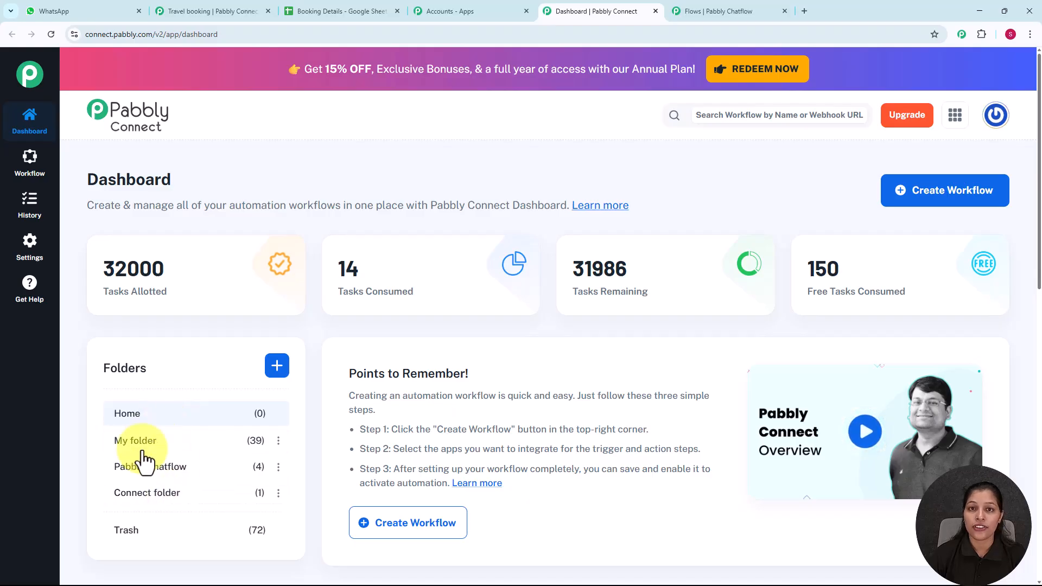
{"action": "left_click", "coordinate": [207, 467]}
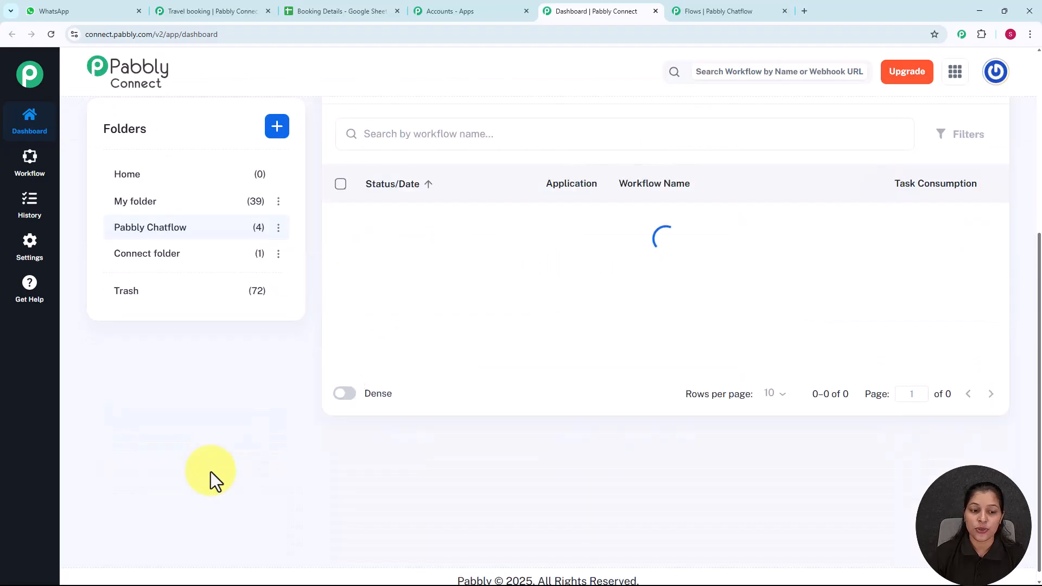
{"action": "scroll", "coordinate": [597, 352], "scroll_direction": "up", "scroll_amount": 5}
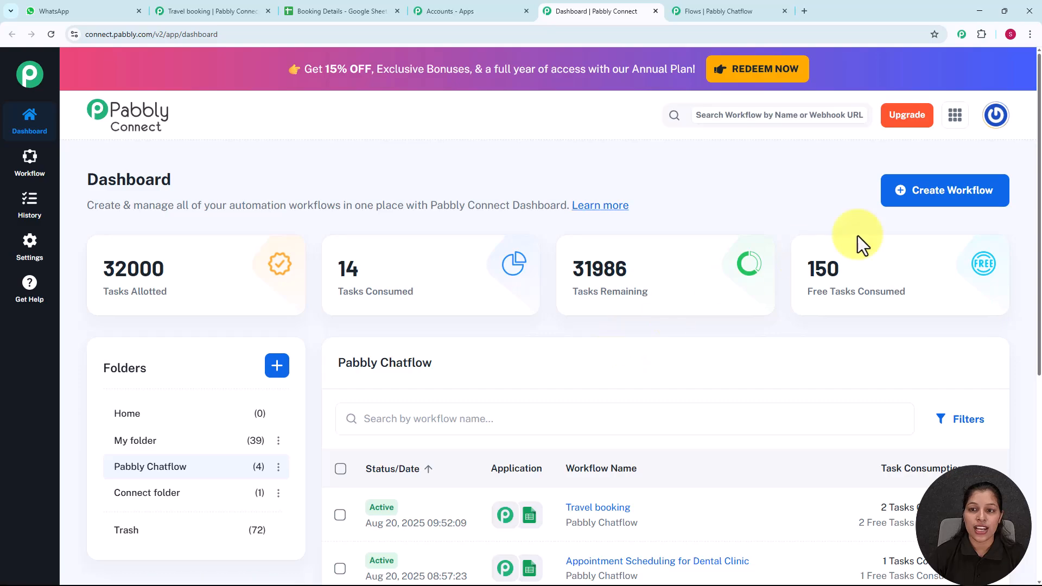
Step: Create a Classic-builder workflow named 'WhatsApp Chatbot for Scheduling Travel Bookings' in the Pabbly Chatflow folder
{"action": "left_click", "coordinate": [948, 205]}
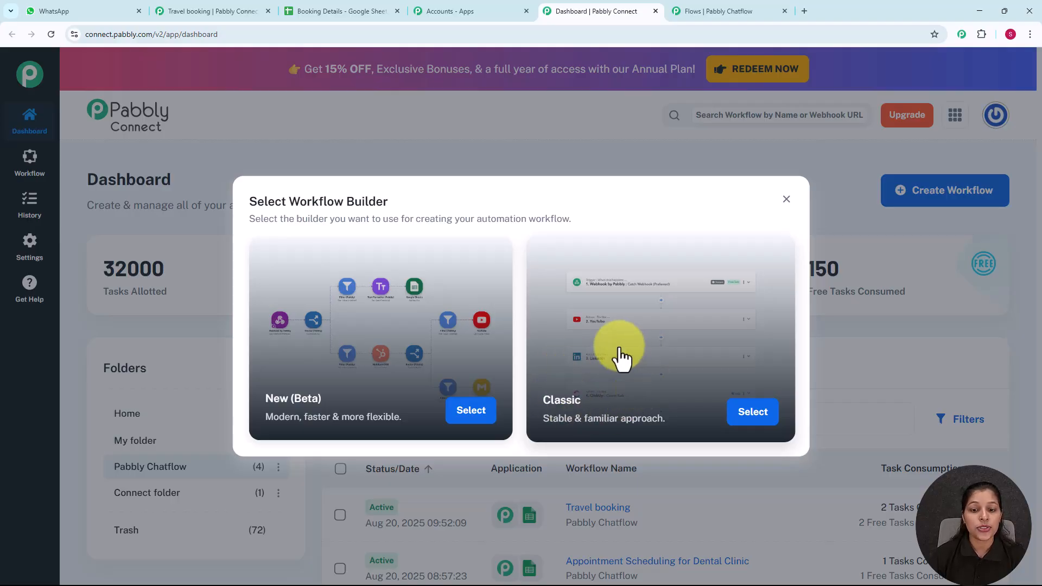
{"action": "left_click", "coordinate": [753, 416]}
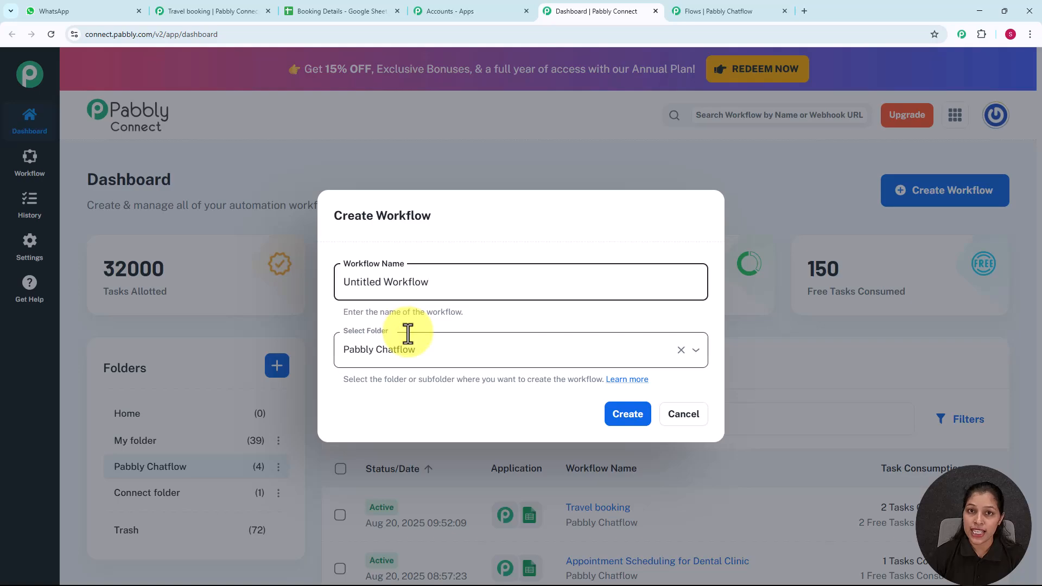
{"action": "left_click", "coordinate": [463, 288]}
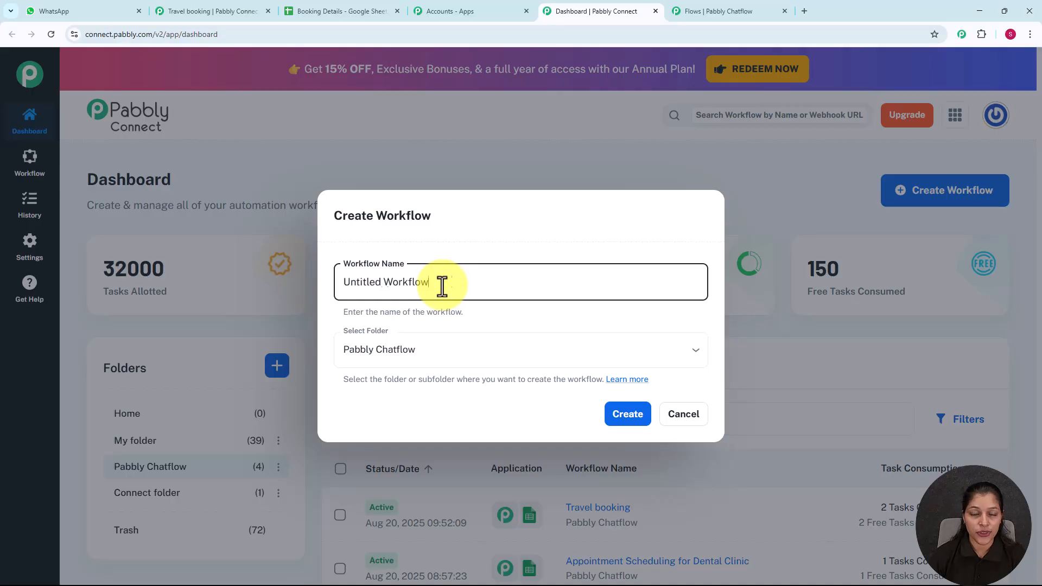
{"action": "key", "text": "ctrl+a"}
{"action": "type", "text": "WhatsApp Chatbot for Scheduling Travel Bookings"}
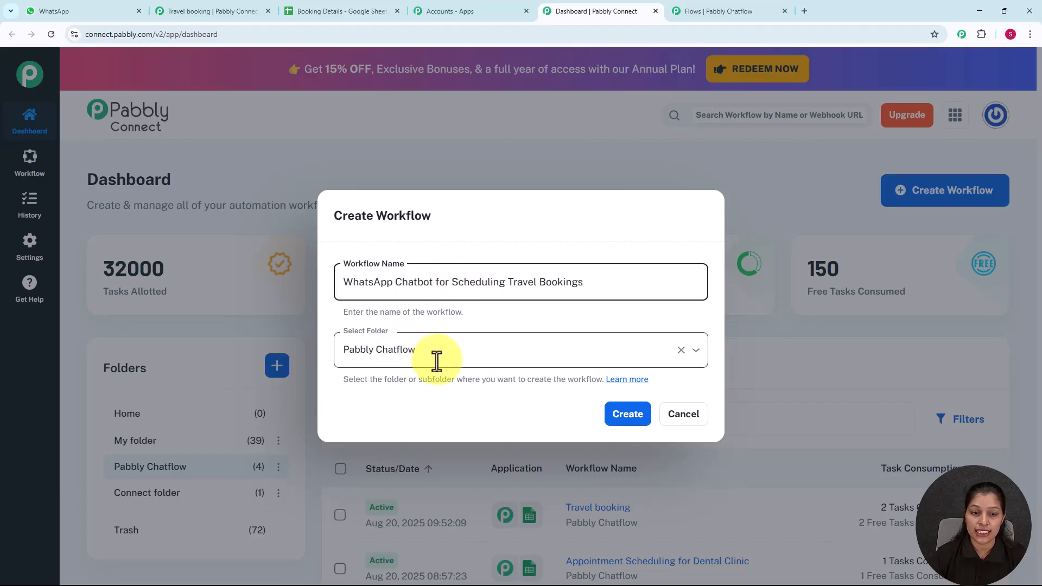
{"action": "left_click", "coordinate": [625, 417]}
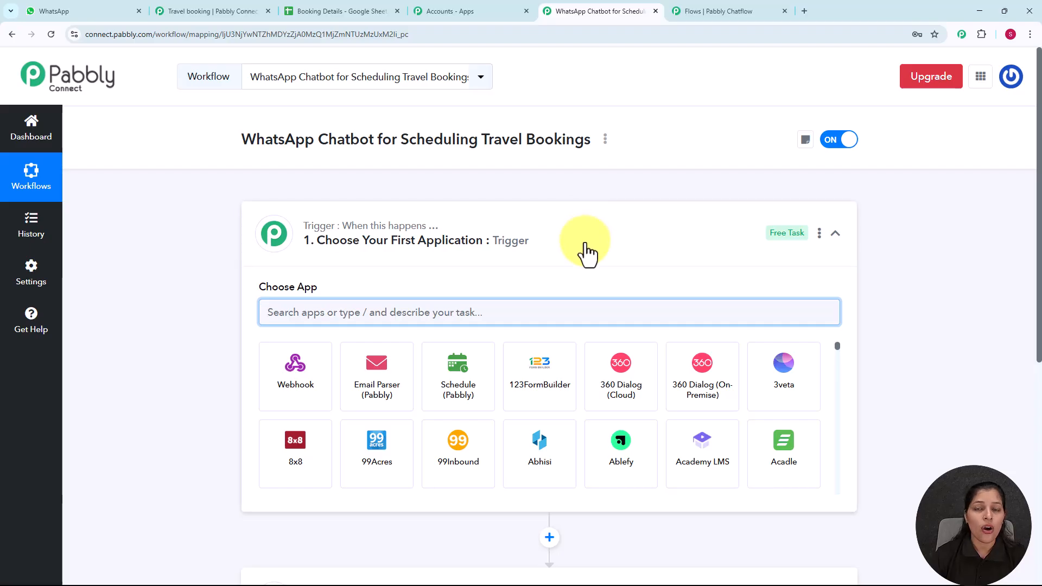
Step: Set the trigger app to Pabbly Chatflow with the New Message Received event
{"action": "scroll", "coordinate": [586, 253], "scroll_direction": "down", "scroll_amount": 1}
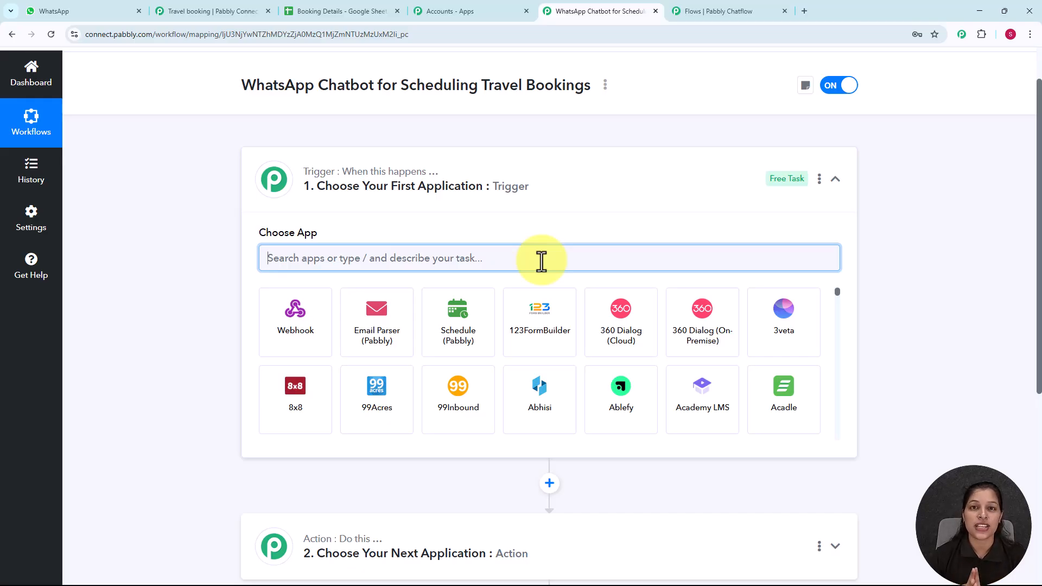
{"action": "type", "text": "pab"}
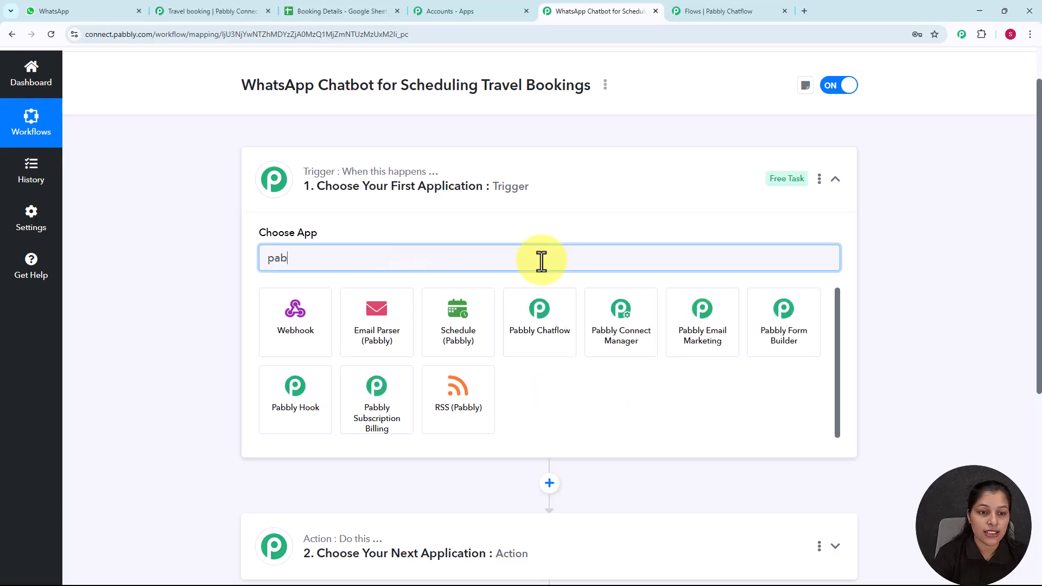
{"action": "type", "text": "b"}
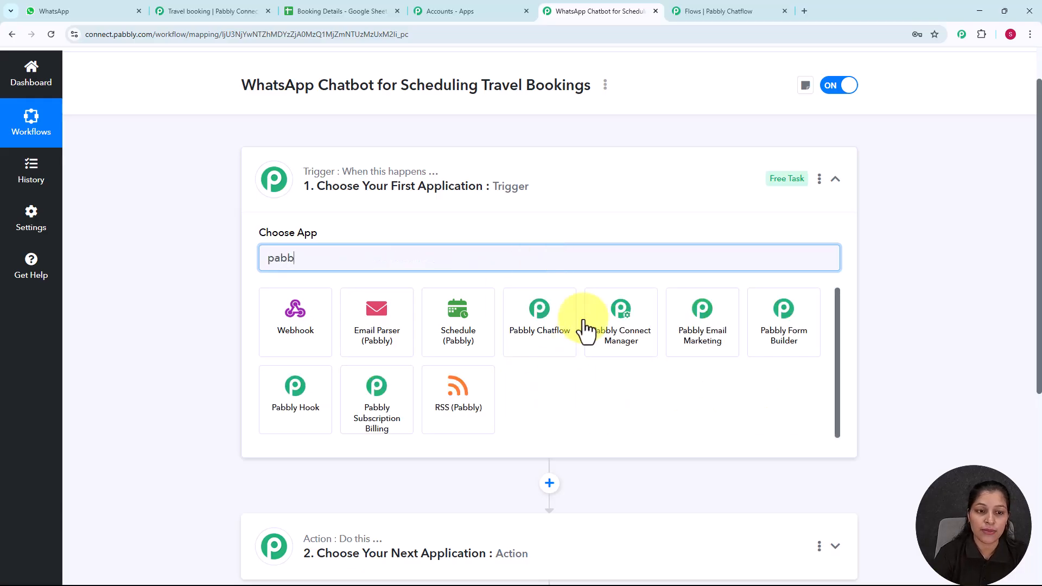
{"action": "left_click", "coordinate": [537, 329]}
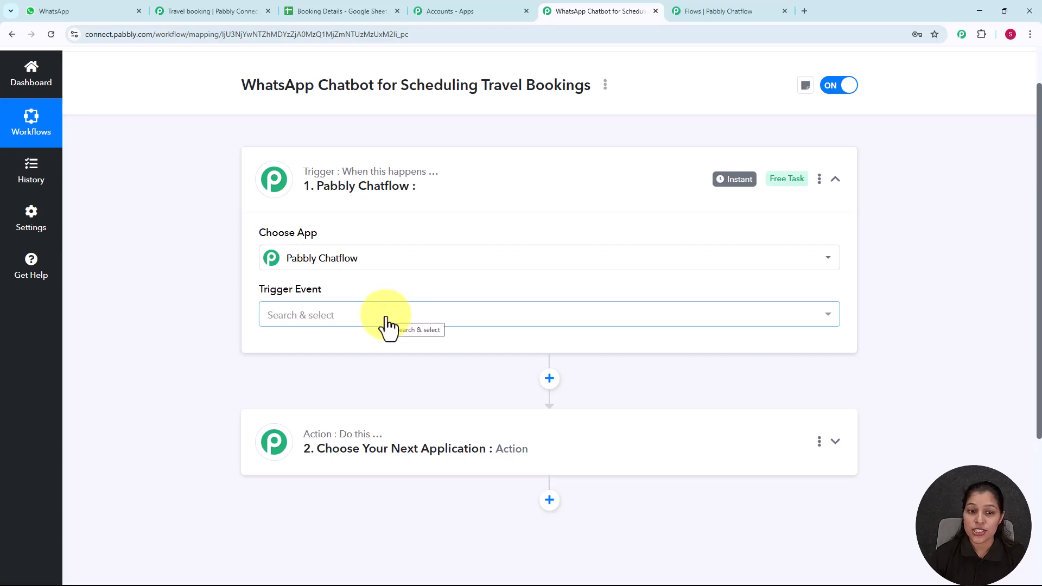
{"action": "left_click", "coordinate": [386, 320]}
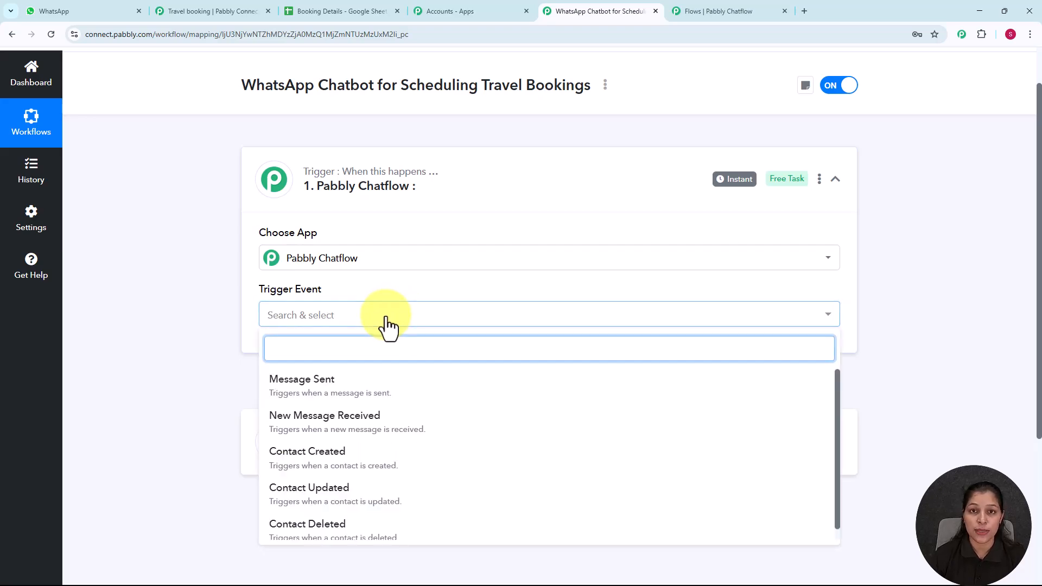
{"action": "left_click", "coordinate": [346, 431]}
Step: Copy the trigger's webhook URL so Connect starts waiting for a webhook response
{"action": "scroll", "coordinate": [412, 244], "scroll_direction": "down", "scroll_amount": 2}
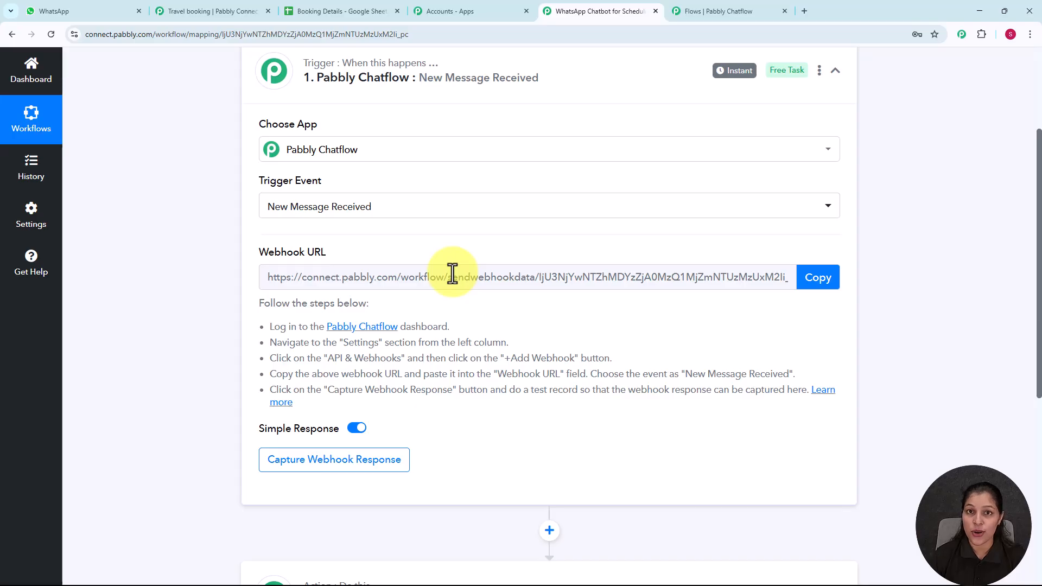
{"action": "left_click", "coordinate": [817, 280]}
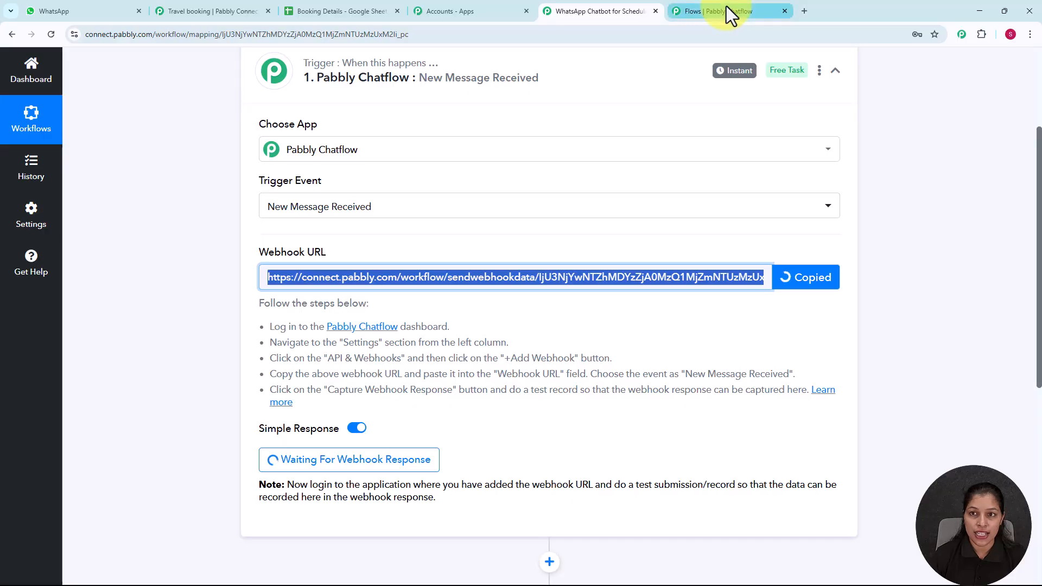
{"action": "left_click", "coordinate": [727, 11]}
Step: Make the API Request a POST to the pasted Pabbly Connect webhook URL
{"action": "left_click", "coordinate": [656, 305]}
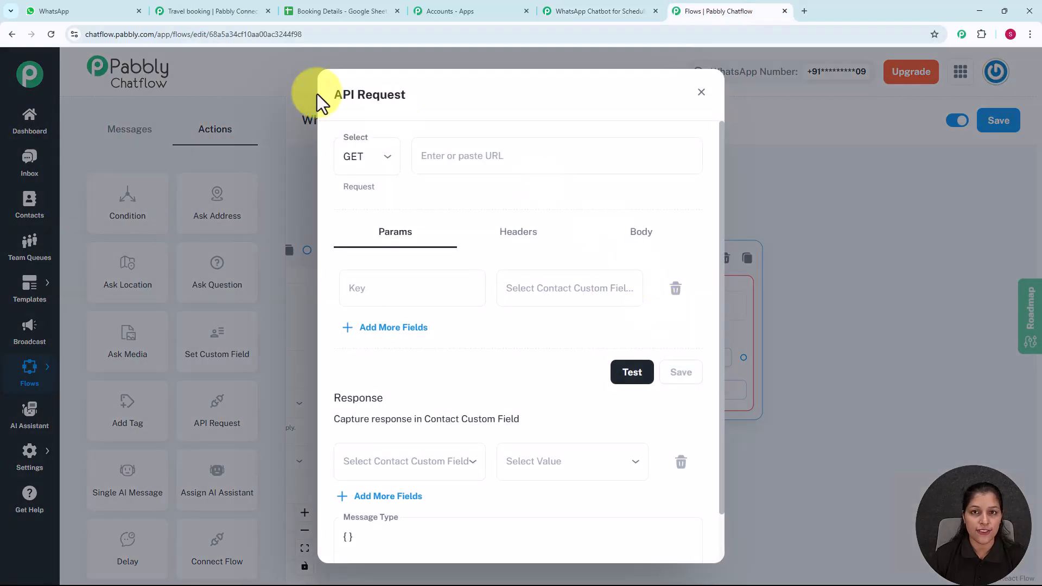
{"action": "left_click", "coordinate": [386, 164]}
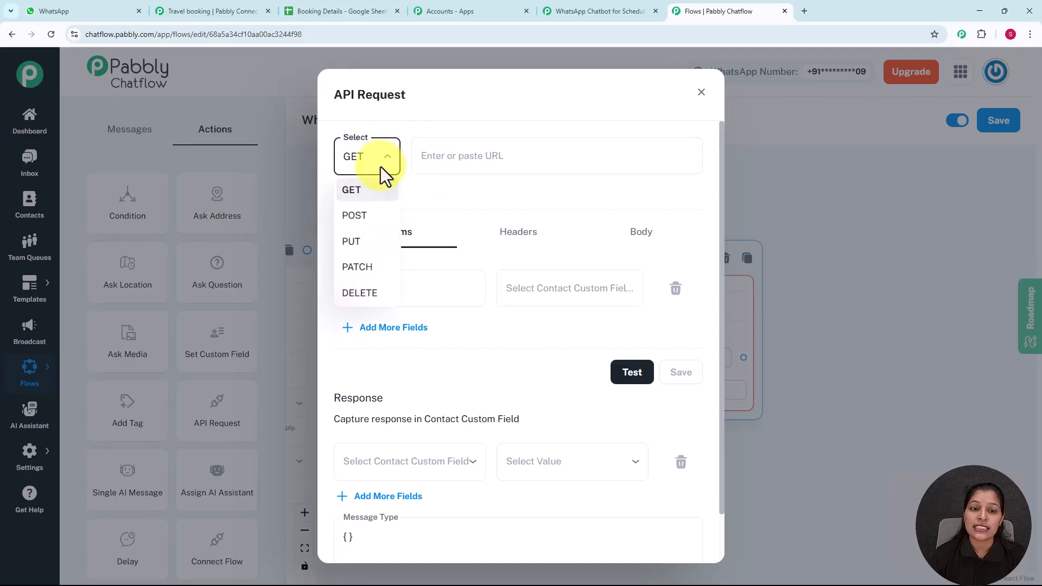
{"action": "left_click", "coordinate": [364, 218]}
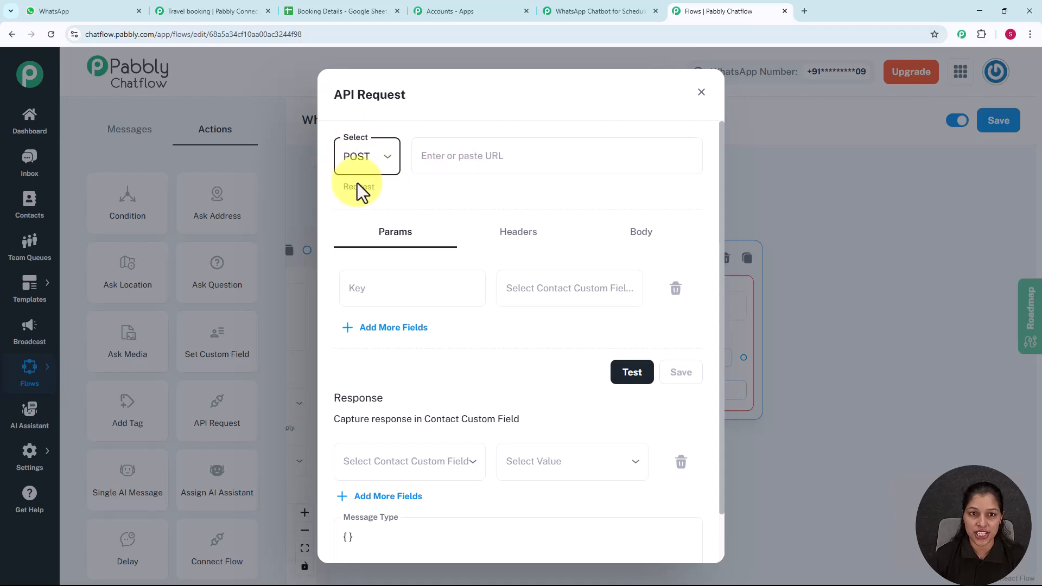
{"action": "left_click", "coordinate": [488, 156]}
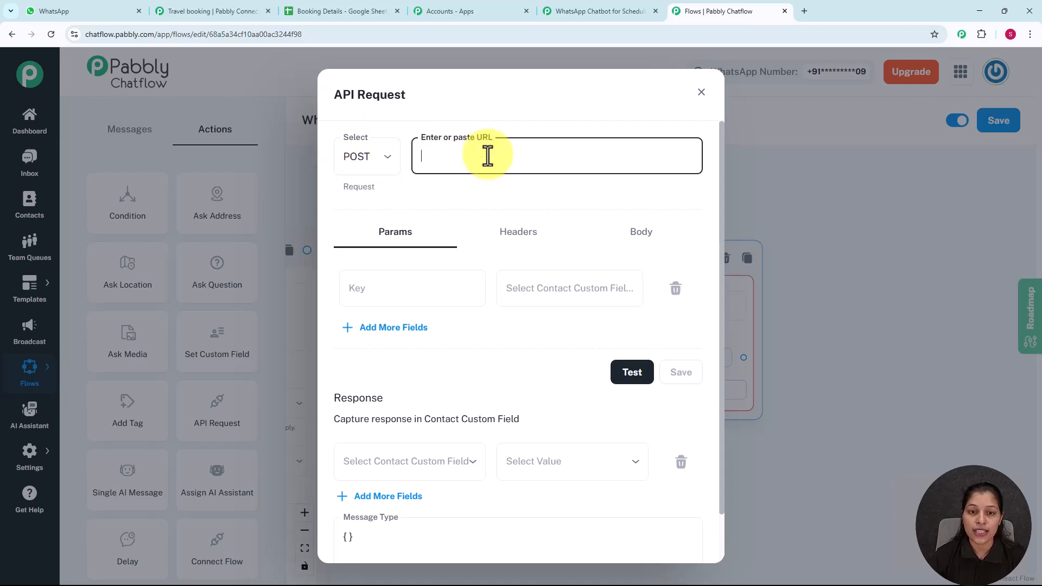
{"action": "key", "text": "ctrl+v"}
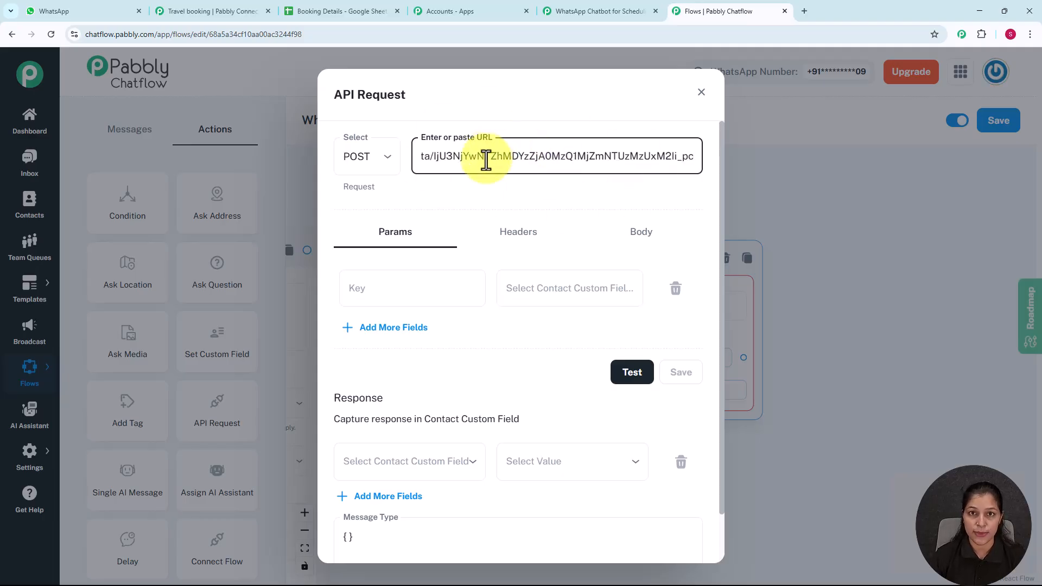
Step: Add parameters Destination mapped to $Destination and Full name mapped to $FullName
{"action": "left_click", "coordinate": [404, 292]}
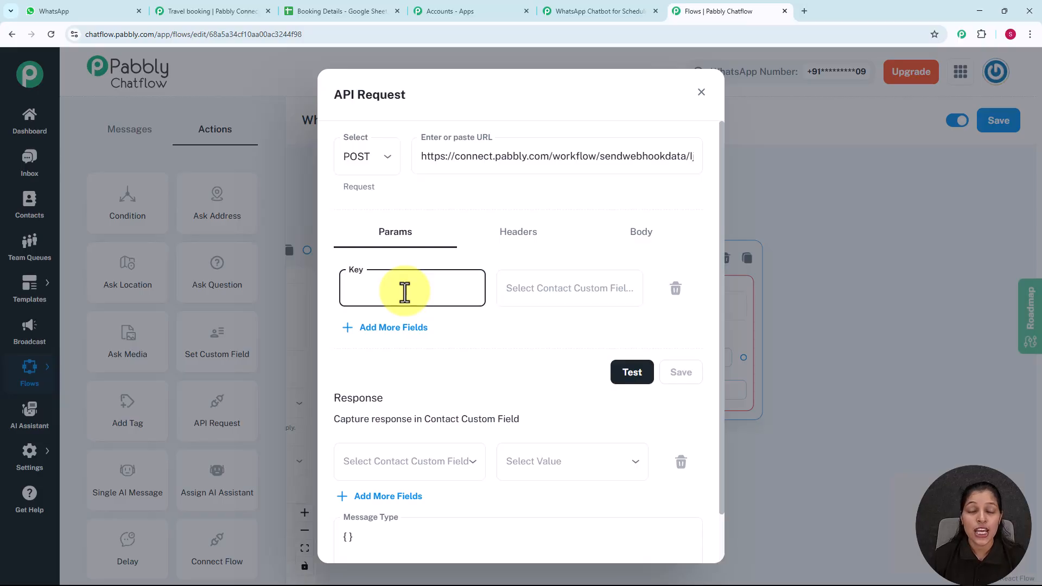
{"action": "type", "text": "Des"}
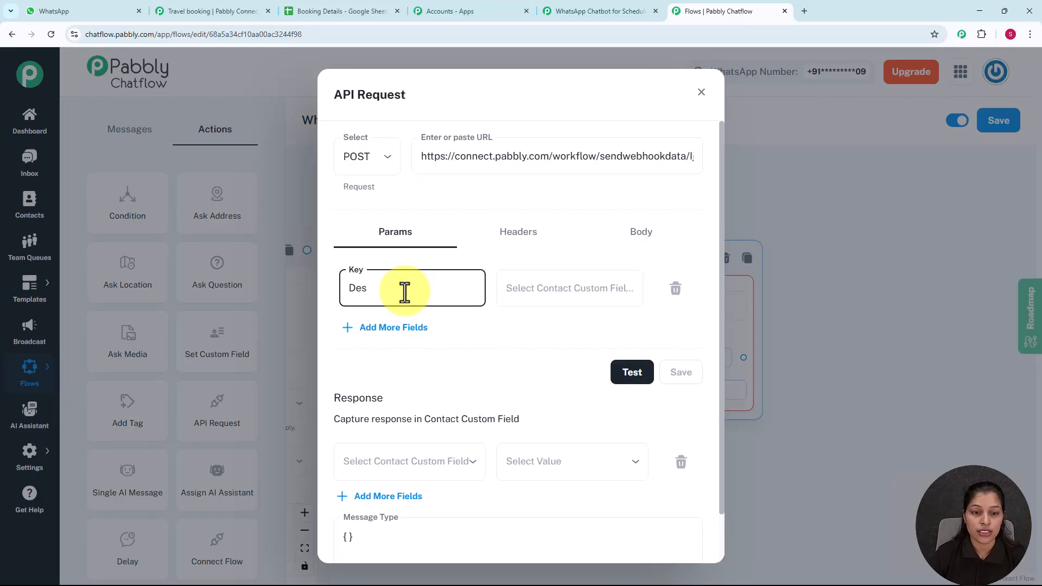
{"action": "type", "text": "tina"}
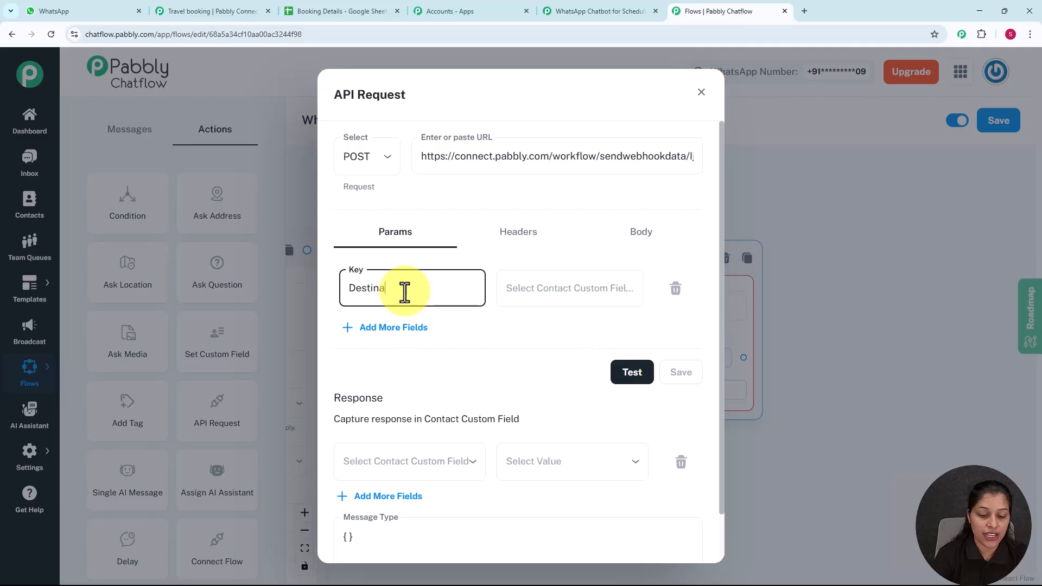
{"action": "type", "text": "tion"}
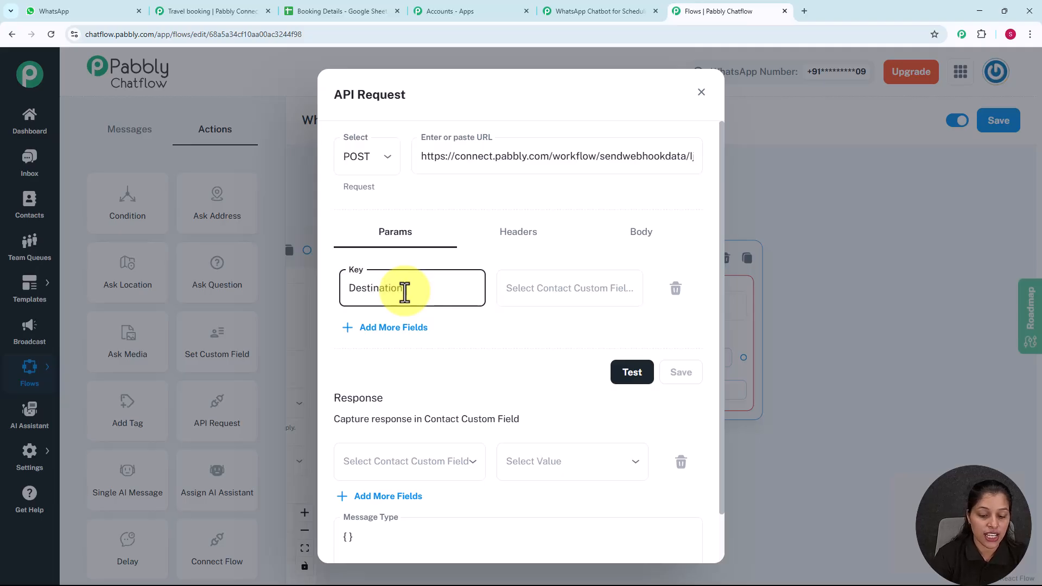
{"action": "left_click", "coordinate": [526, 283]}
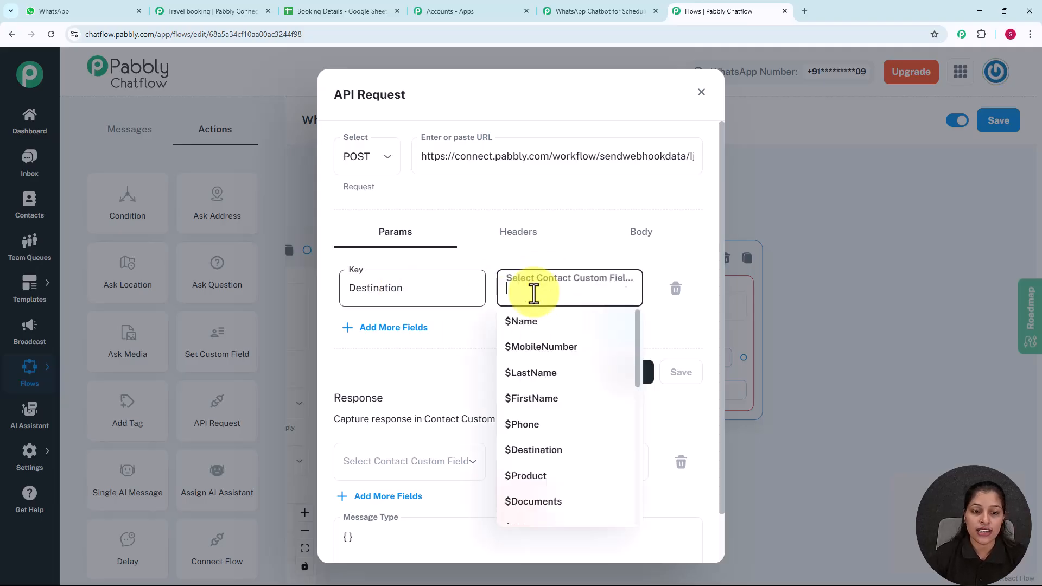
{"action": "left_click", "coordinate": [540, 453]}
{"action": "left_click", "coordinate": [390, 329]}
{"action": "left_click", "coordinate": [391, 351]}
{"action": "type", "text": "Full name"}
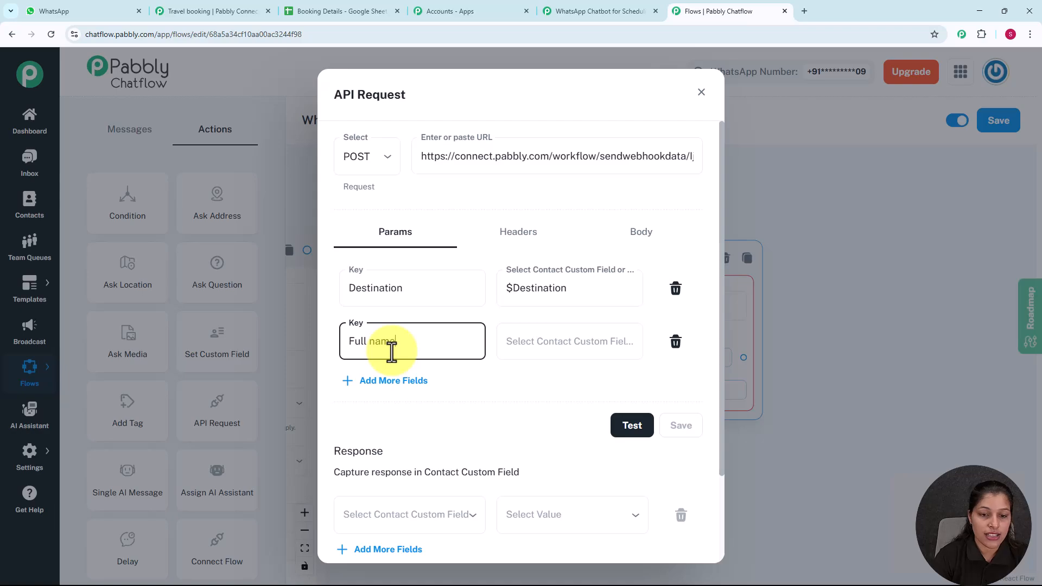
{"action": "left_click", "coordinate": [577, 337]}
{"action": "scroll", "coordinate": [546, 483], "scroll_direction": "down", "scroll_amount": 7}
{"action": "left_click", "coordinate": [534, 566]}
Step: Add an Email parameter mapped to $Email and send a test request to the webhook
{"action": "left_click", "coordinate": [393, 380]}
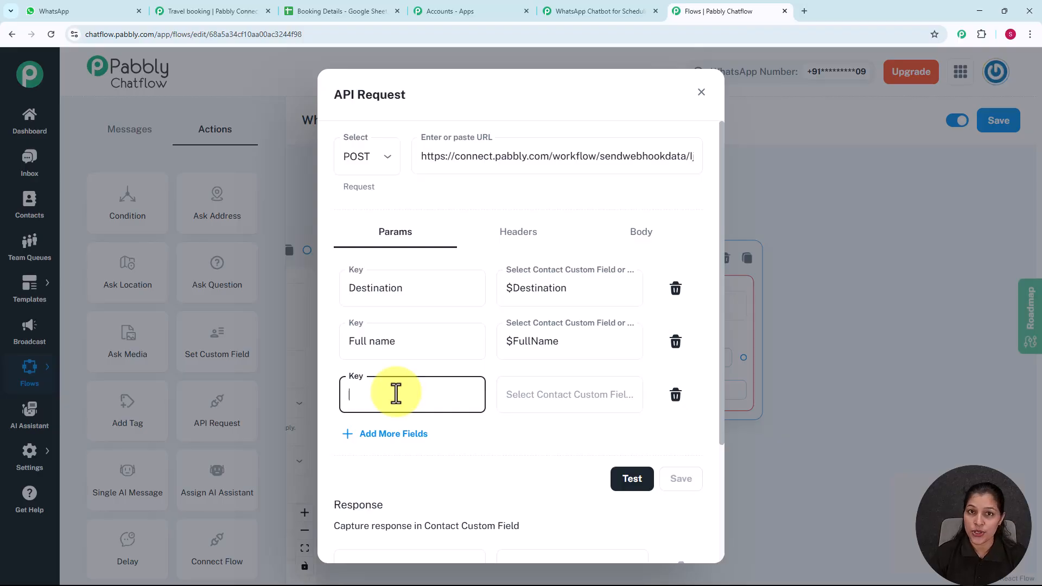
{"action": "type", "text": "Email"}
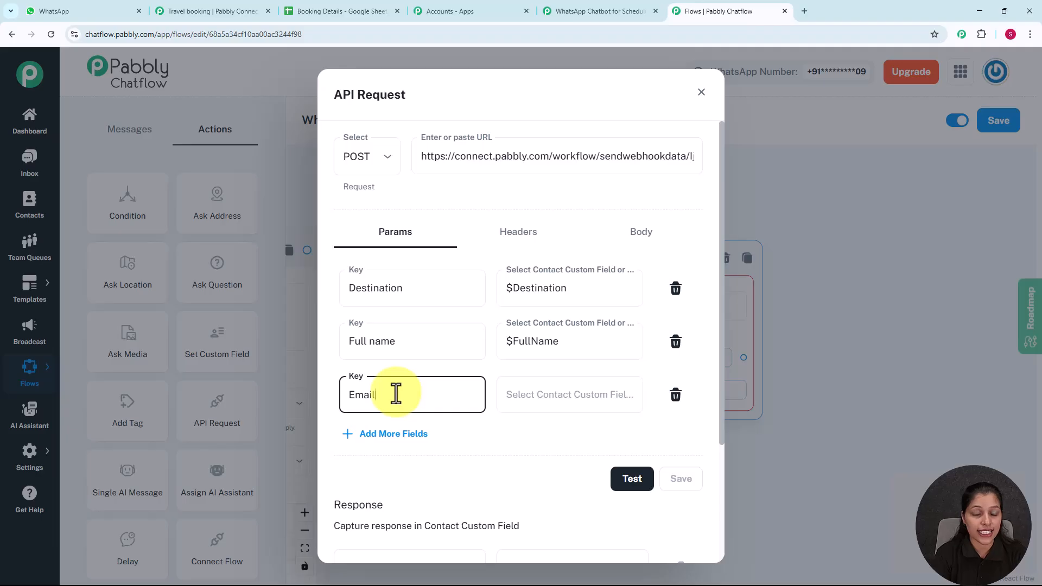
{"action": "left_click", "coordinate": [519, 395]}
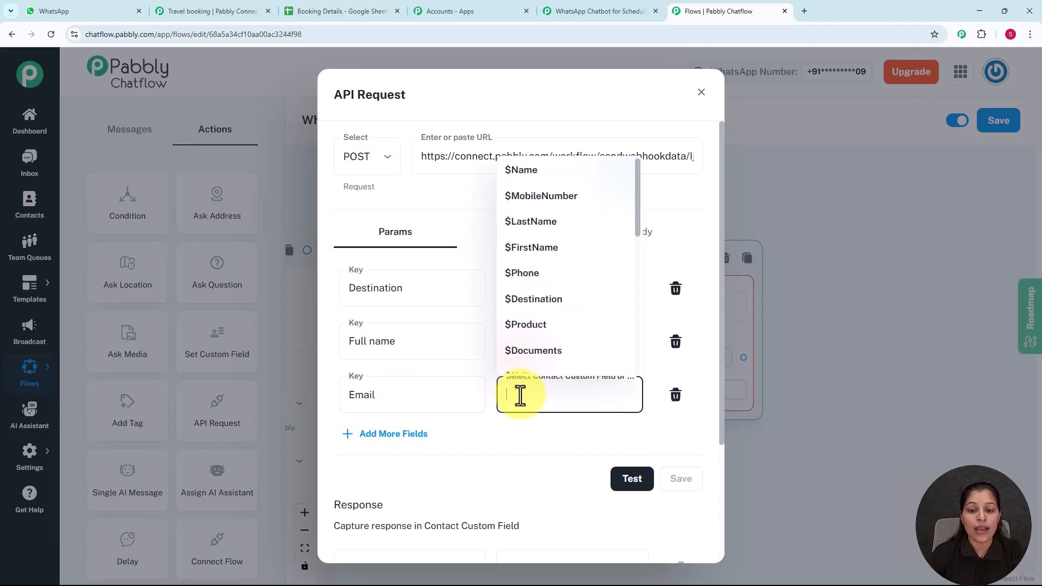
{"action": "scroll", "coordinate": [543, 325], "scroll_direction": "down", "scroll_amount": 6}
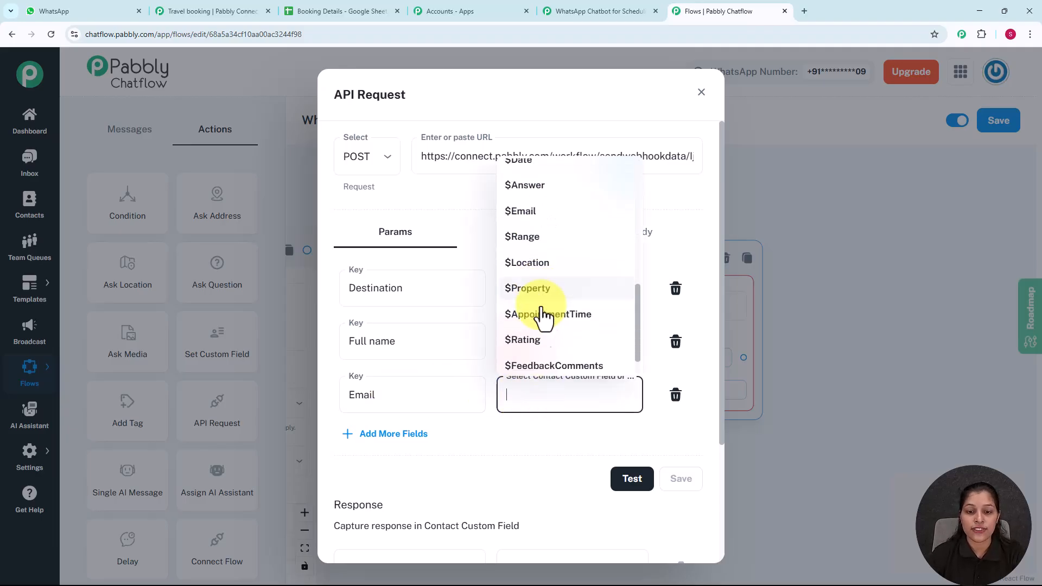
{"action": "scroll", "coordinate": [542, 316], "scroll_direction": "up", "scroll_amount": 2}
{"action": "left_click", "coordinate": [524, 289]}
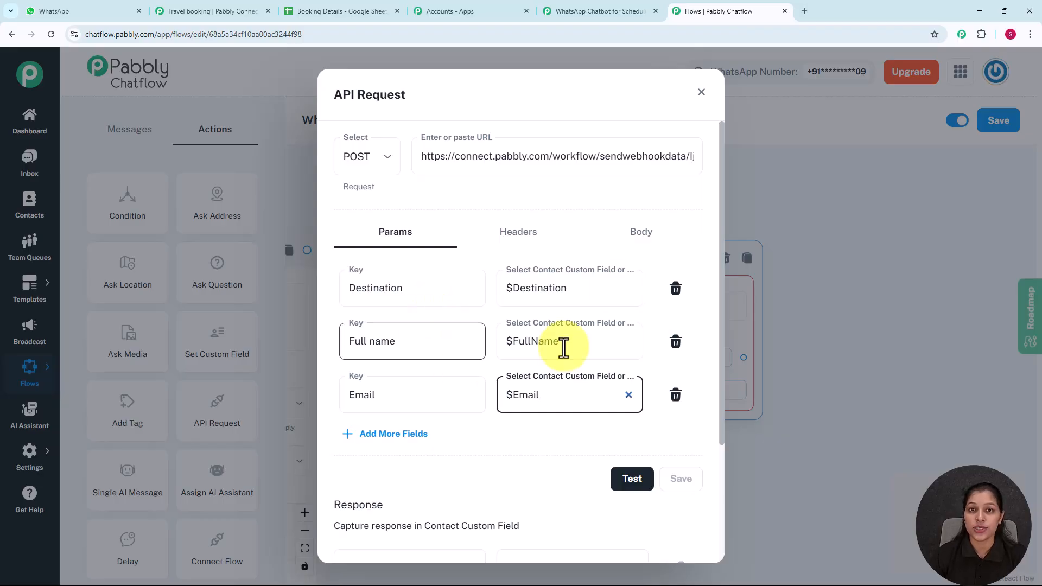
{"action": "left_click", "coordinate": [631, 478]}
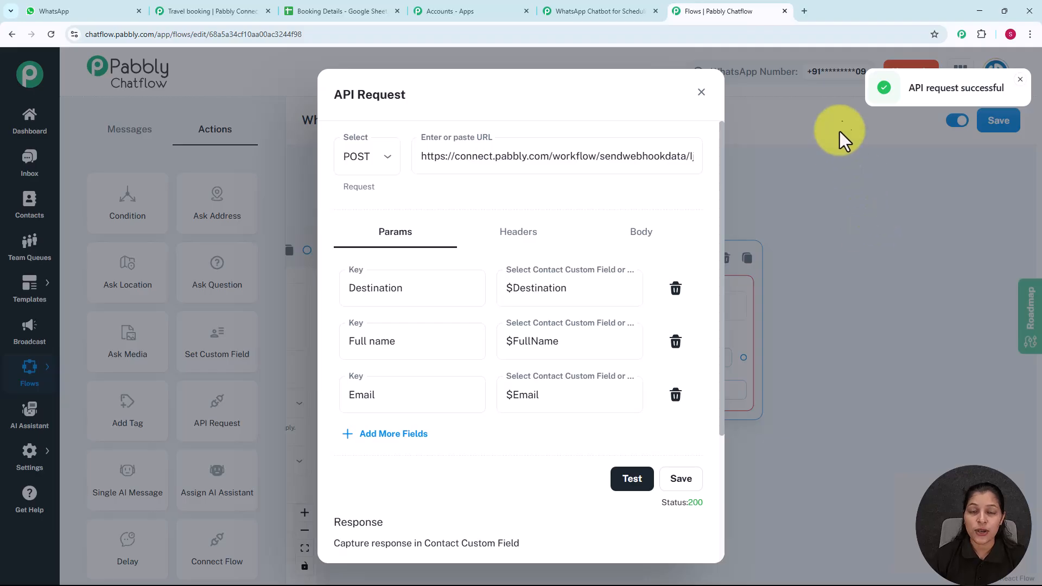
{"action": "left_click", "coordinate": [626, 11]}
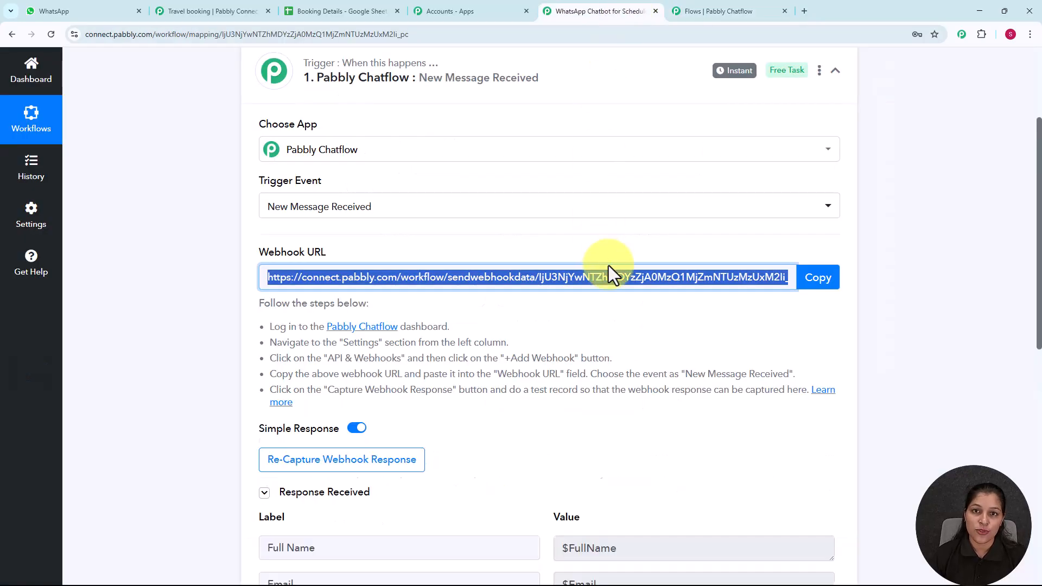
{"action": "scroll", "coordinate": [608, 268], "scroll_direction": "down", "scroll_amount": 5}
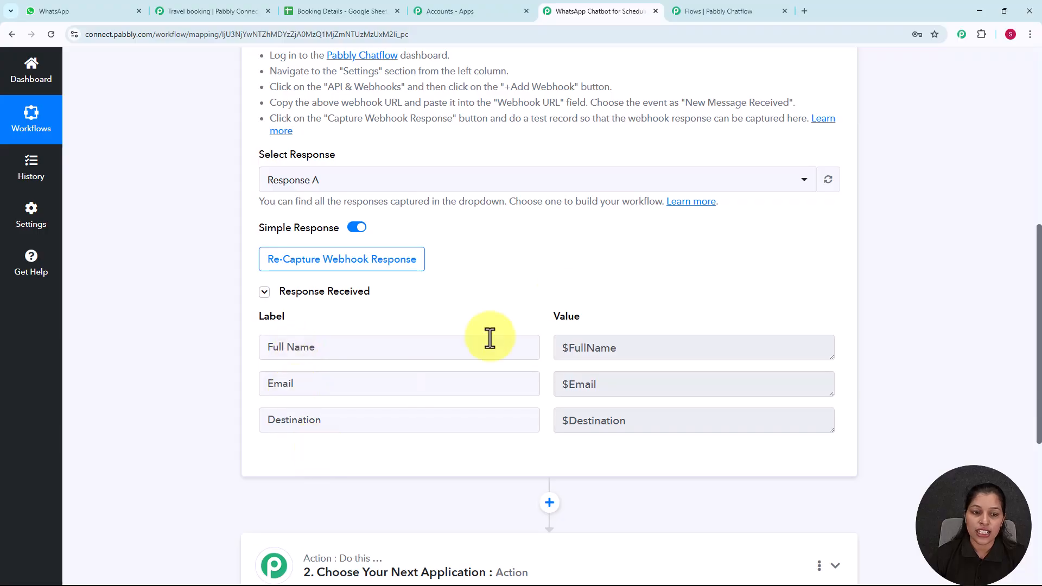
{"action": "scroll", "coordinate": [568, 294], "scroll_direction": "down", "scroll_amount": 4}
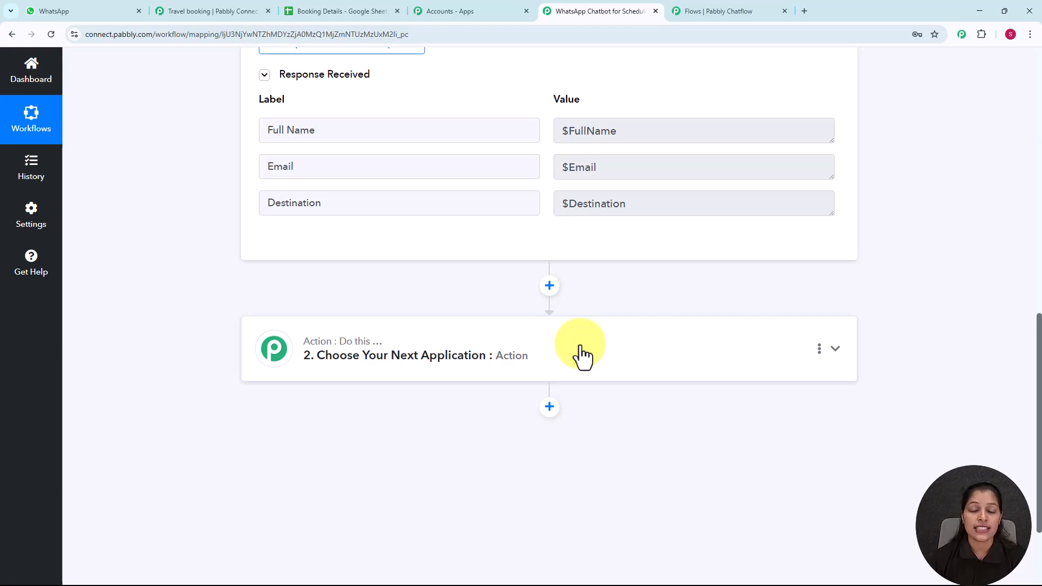
Step: Set the empty action step to Google Sheets with the Add New Row action event
{"action": "left_click", "coordinate": [582, 355]}
{"action": "left_click", "coordinate": [480, 288]}
{"action": "type", "text": "goog"}
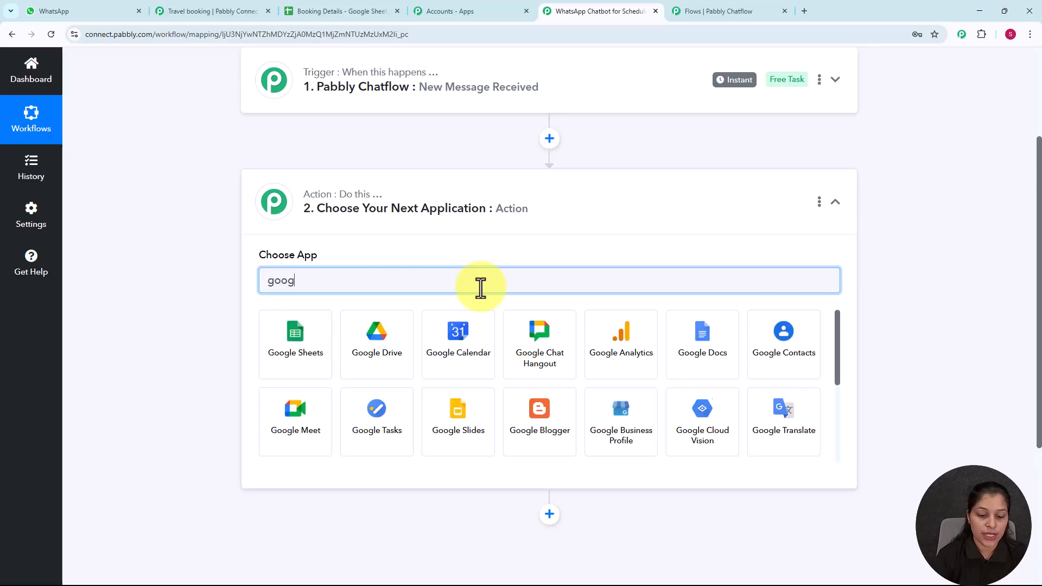
{"action": "left_click", "coordinate": [297, 363]}
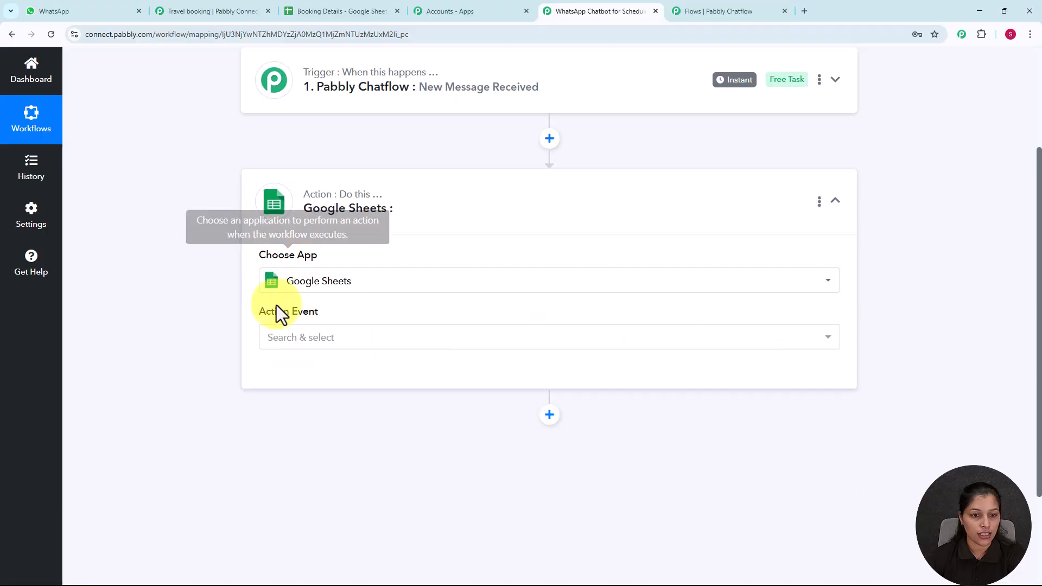
{"action": "left_click", "coordinate": [297, 347]}
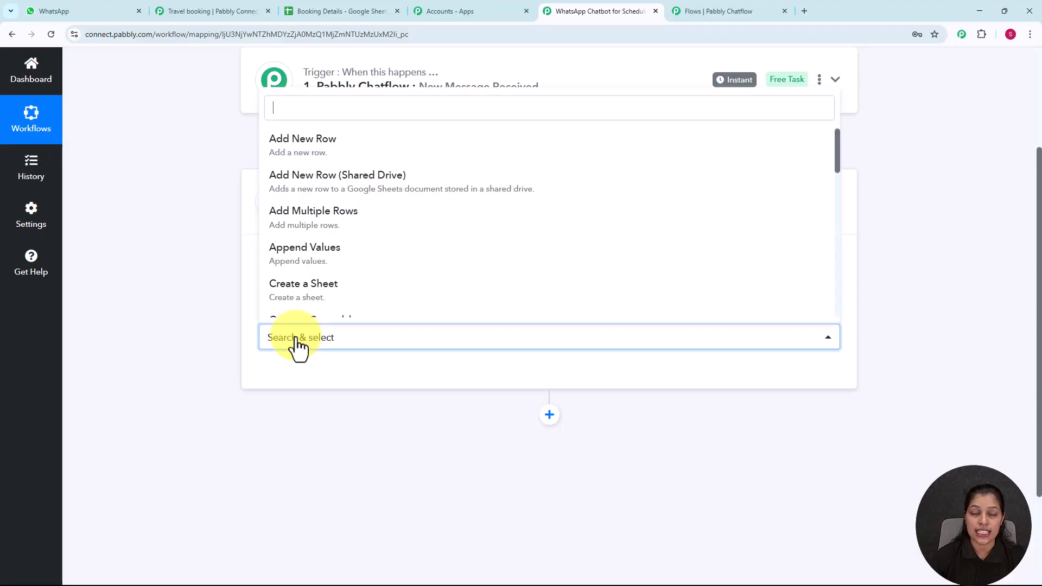
{"action": "left_click", "coordinate": [328, 158]}
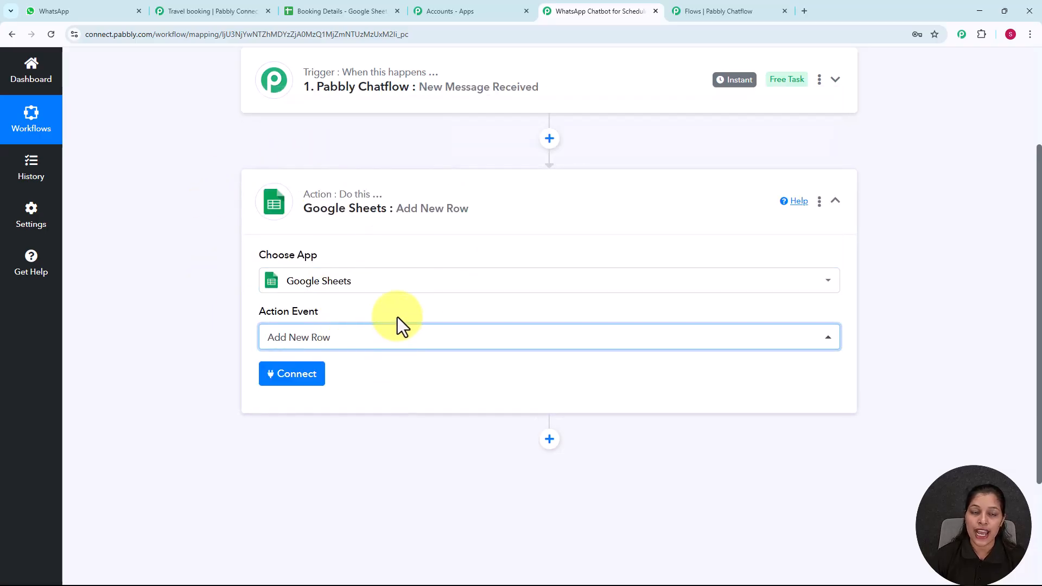
Step: Connect the Google Sheets step through the existing Google Sheets #9 connection and save
{"action": "left_click", "coordinate": [300, 384]}
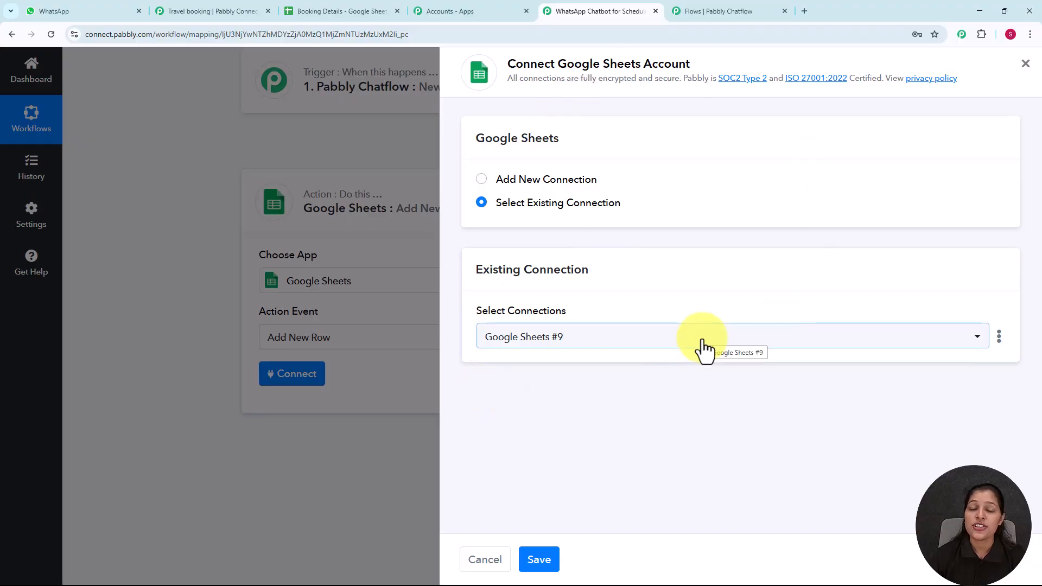
{"action": "left_click", "coordinate": [481, 179]}
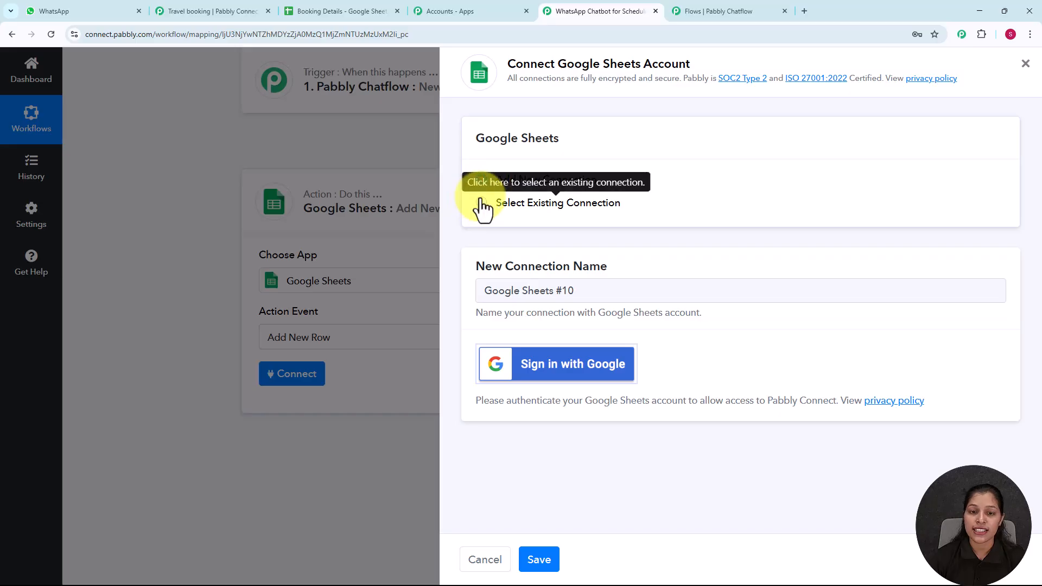
{"action": "left_click", "coordinate": [482, 205]}
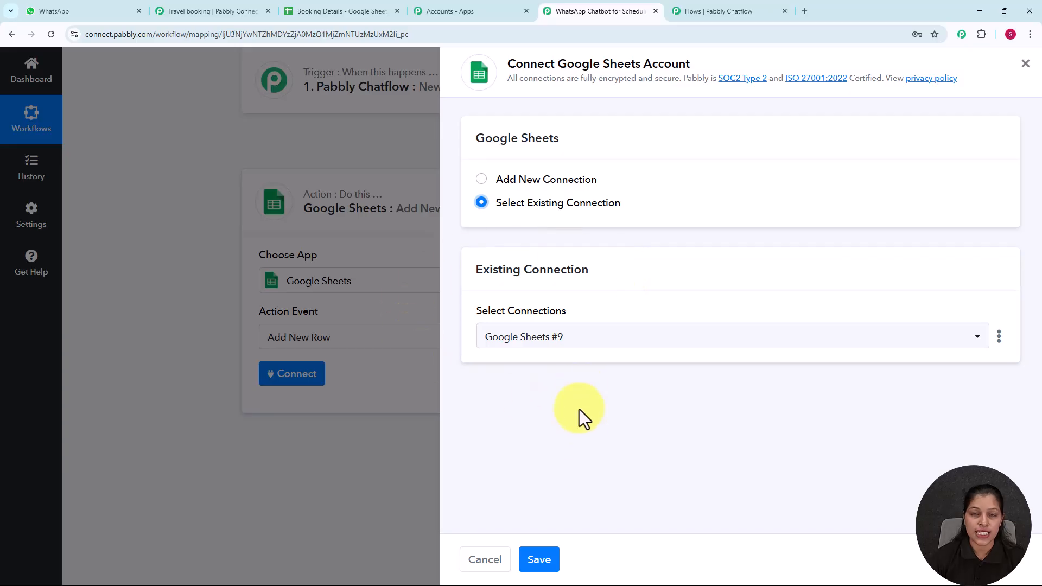
{"action": "left_click", "coordinate": [539, 562]}
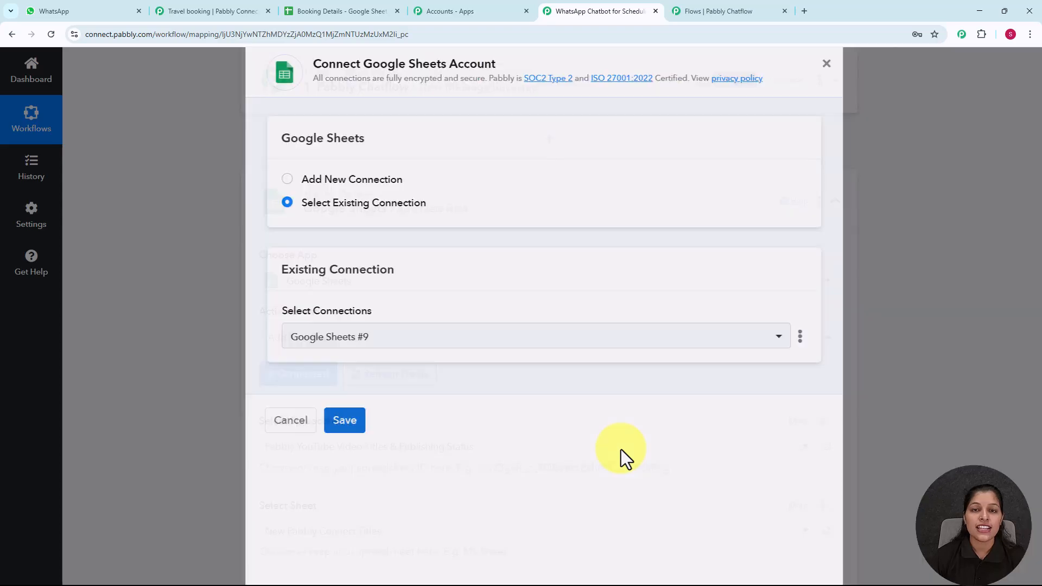
{"action": "scroll", "coordinate": [557, 373], "scroll_direction": "down", "scroll_amount": 3}
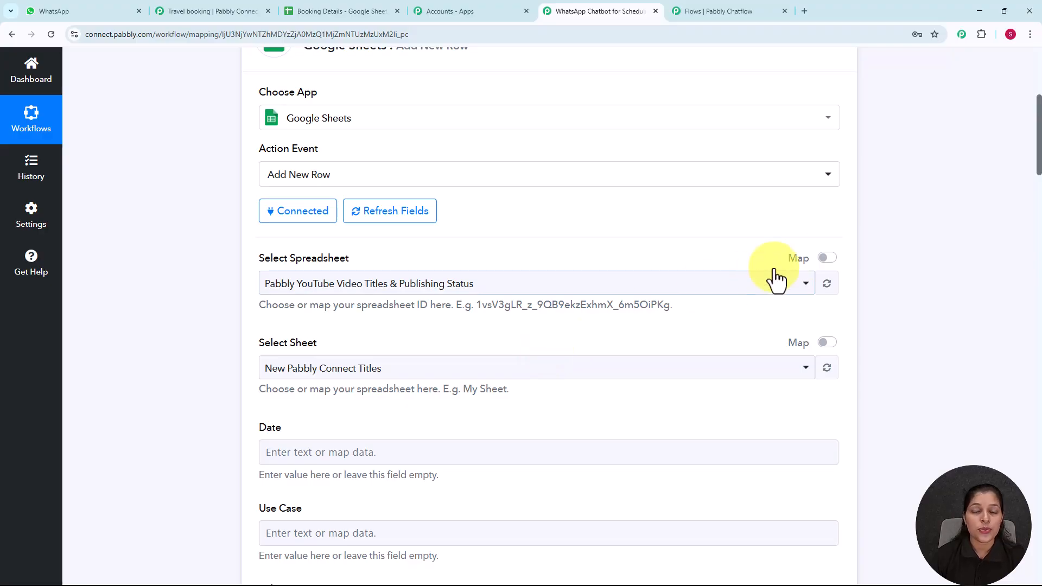
Step: Choose the Booking Details spreadsheet so Sheet1's Destination, Full Name and Email fields load
{"action": "left_click", "coordinate": [787, 293]}
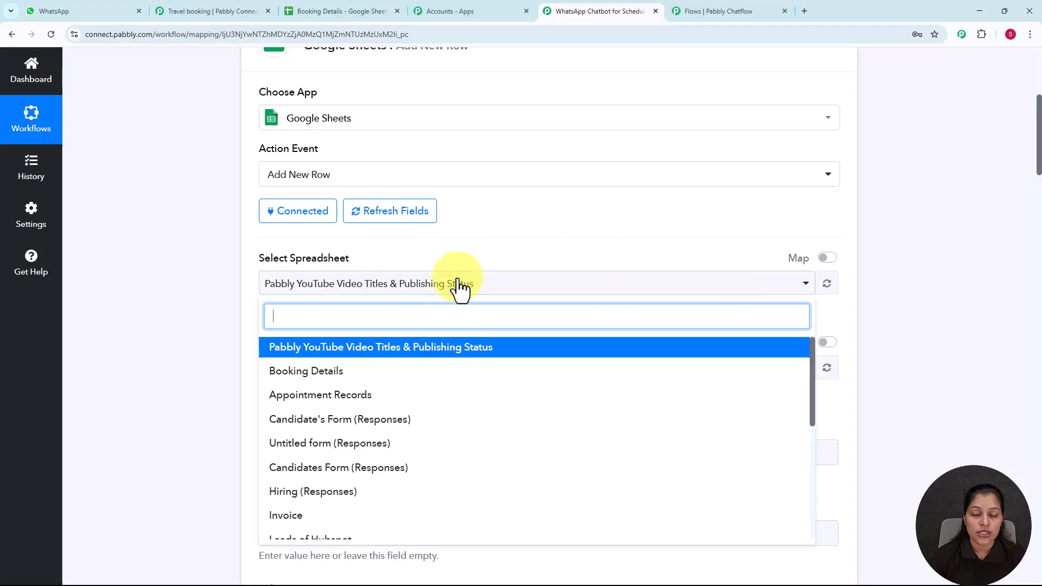
{"action": "left_click", "coordinate": [328, 374]}
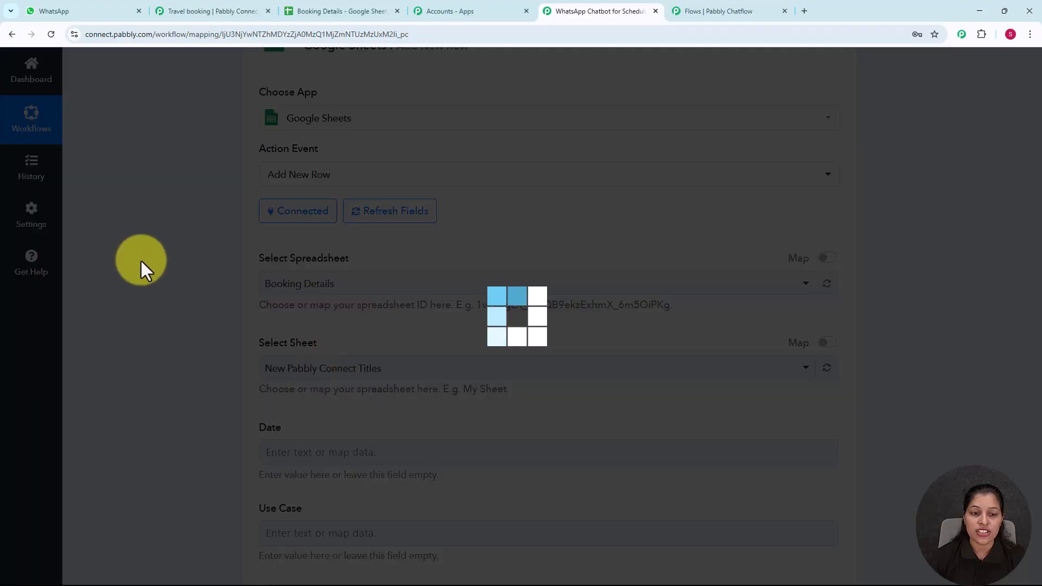
{"action": "scroll", "coordinate": [390, 222], "scroll_direction": "down", "scroll_amount": 3}
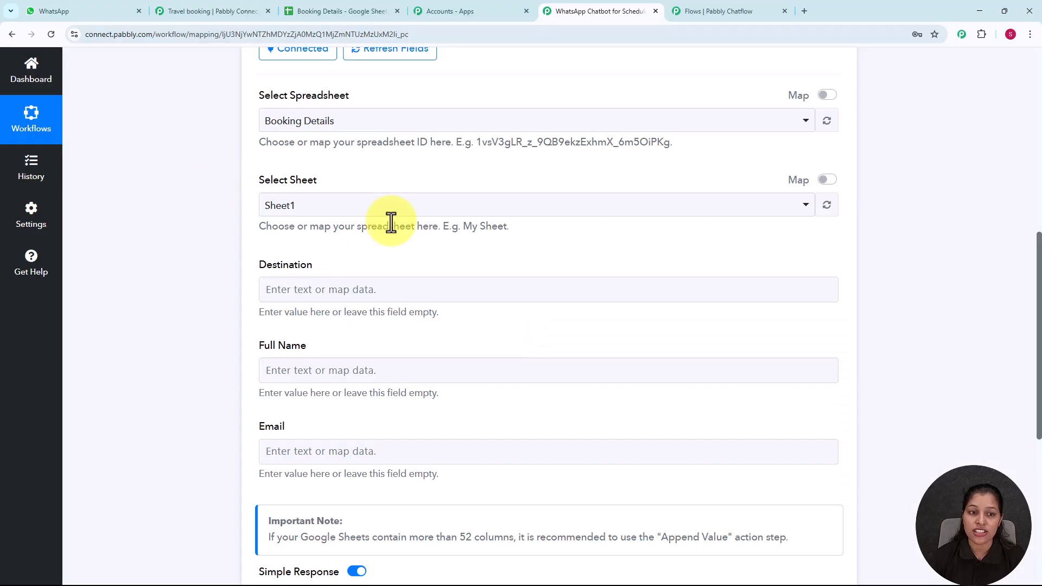
{"action": "scroll", "coordinate": [399, 240], "scroll_direction": "down", "scroll_amount": 1}
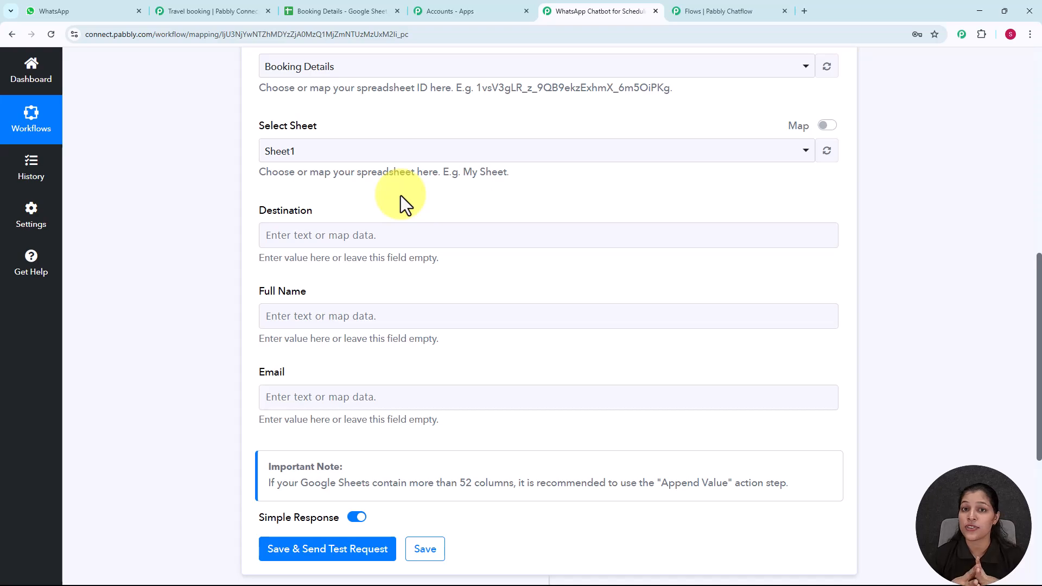
Step: Map the Destination and Full Name columns to the Chatflow trigger's values
{"action": "left_click", "coordinate": [320, 238]}
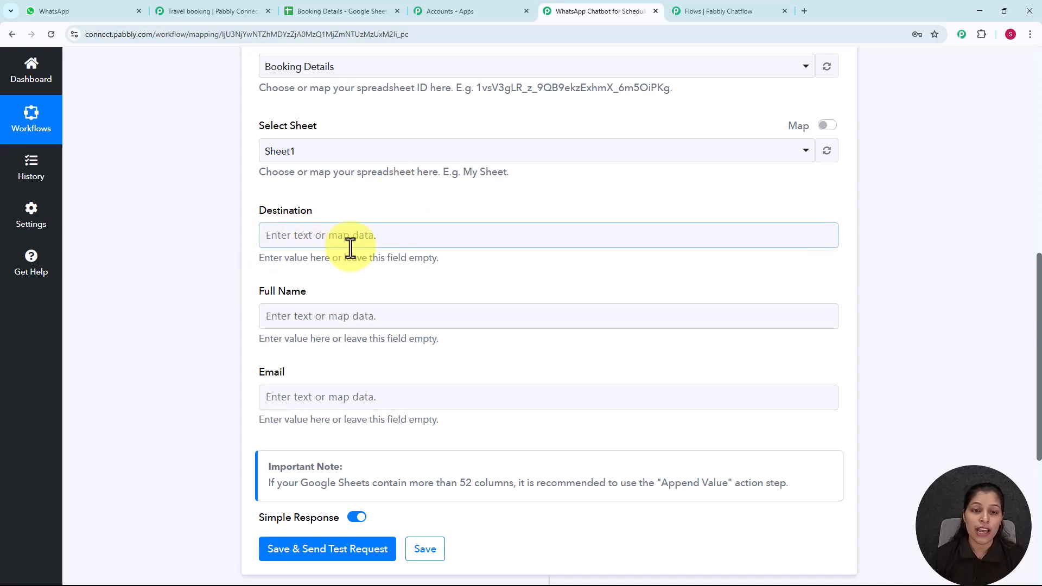
{"action": "left_click", "coordinate": [320, 239]}
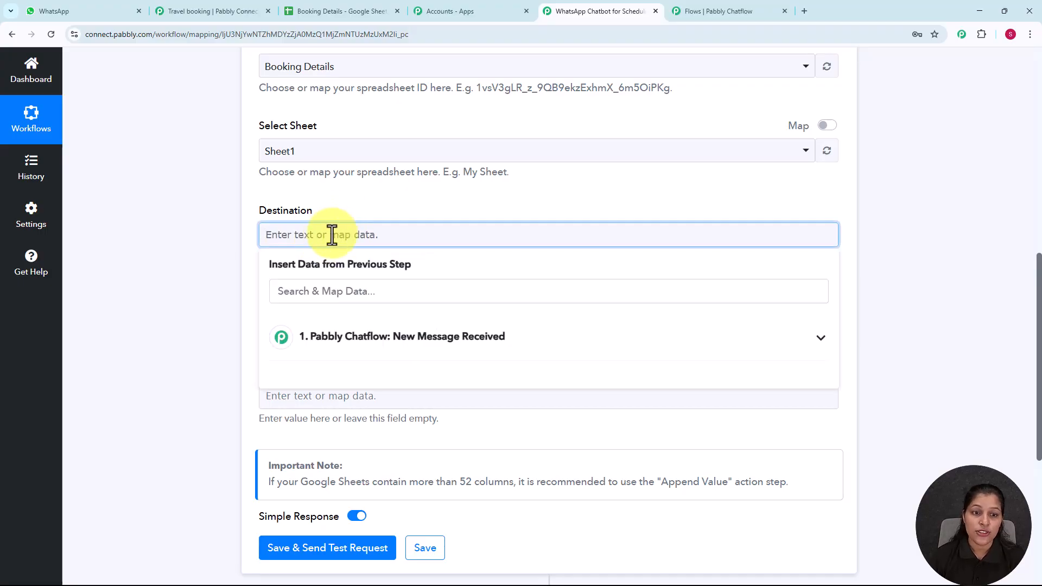
{"action": "left_click", "coordinate": [374, 356]}
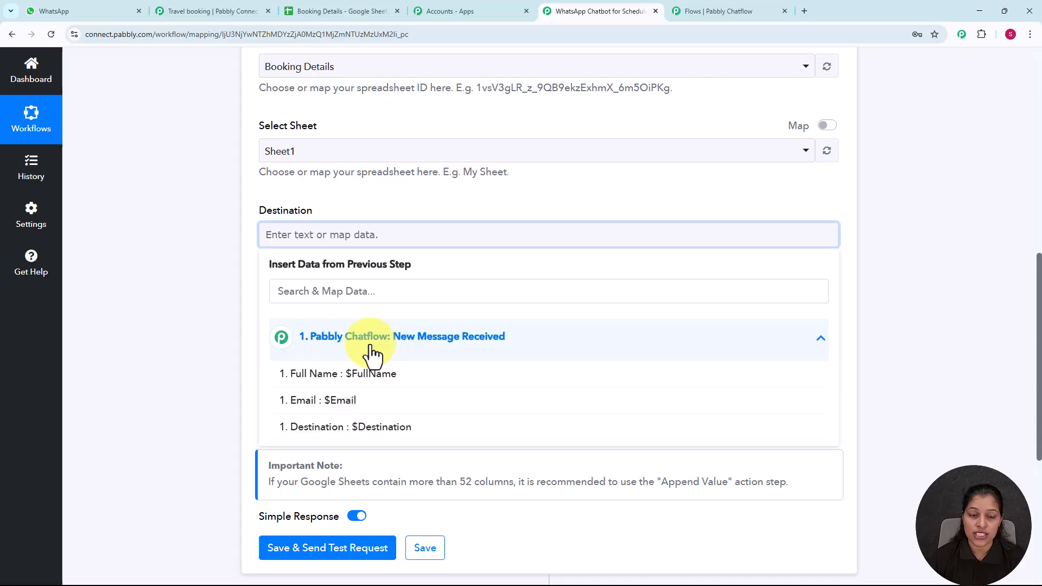
{"action": "left_click", "coordinate": [370, 434]}
{"action": "left_click", "coordinate": [214, 334]}
{"action": "scroll", "coordinate": [314, 319], "scroll_direction": "down", "scroll_amount": 2}
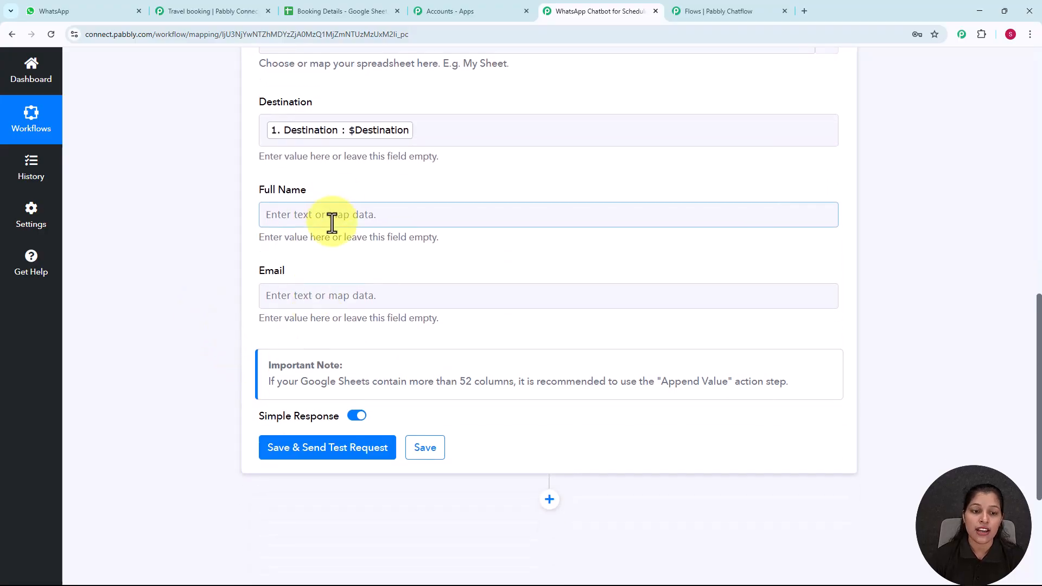
{"action": "left_click", "coordinate": [334, 220]}
{"action": "left_click", "coordinate": [355, 353]}
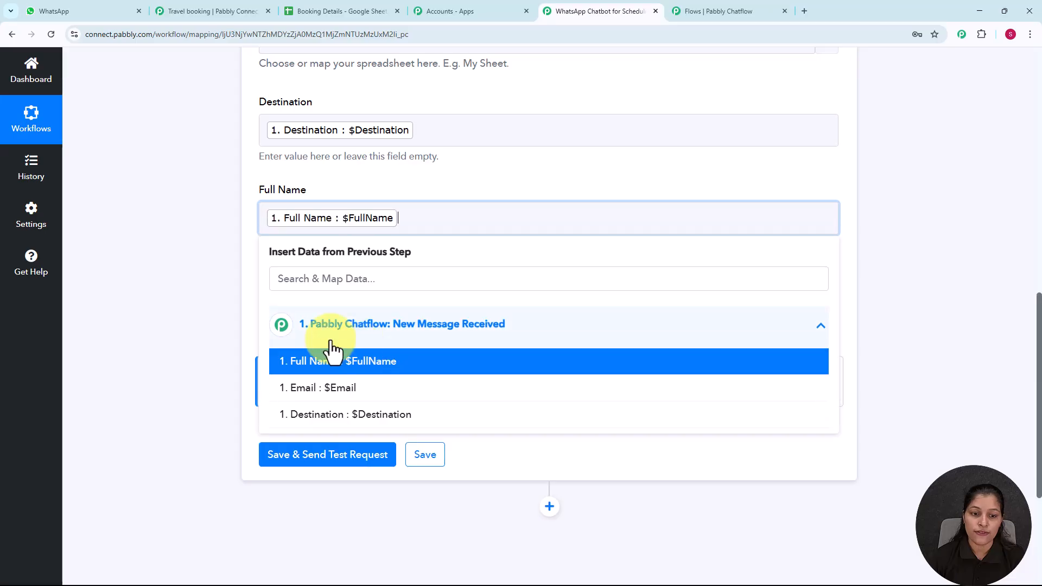
{"action": "left_click", "coordinate": [216, 265]}
Step: Map the Email column to the Chatflow trigger's Email value
{"action": "left_click", "coordinate": [321, 302]}
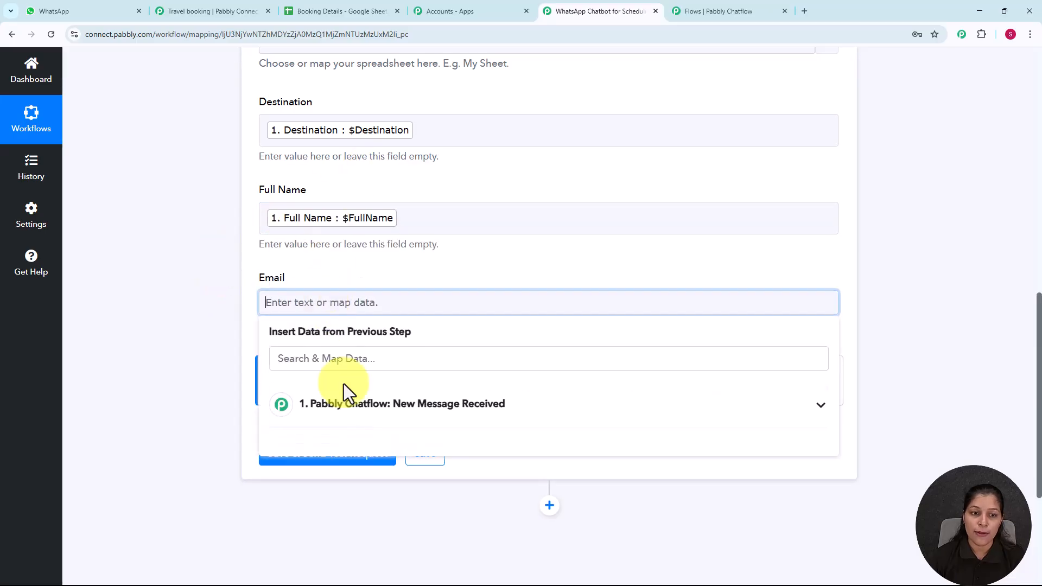
{"action": "left_click", "coordinate": [353, 418]}
{"action": "scroll", "coordinate": [353, 402], "scroll_direction": "down", "scroll_amount": 2}
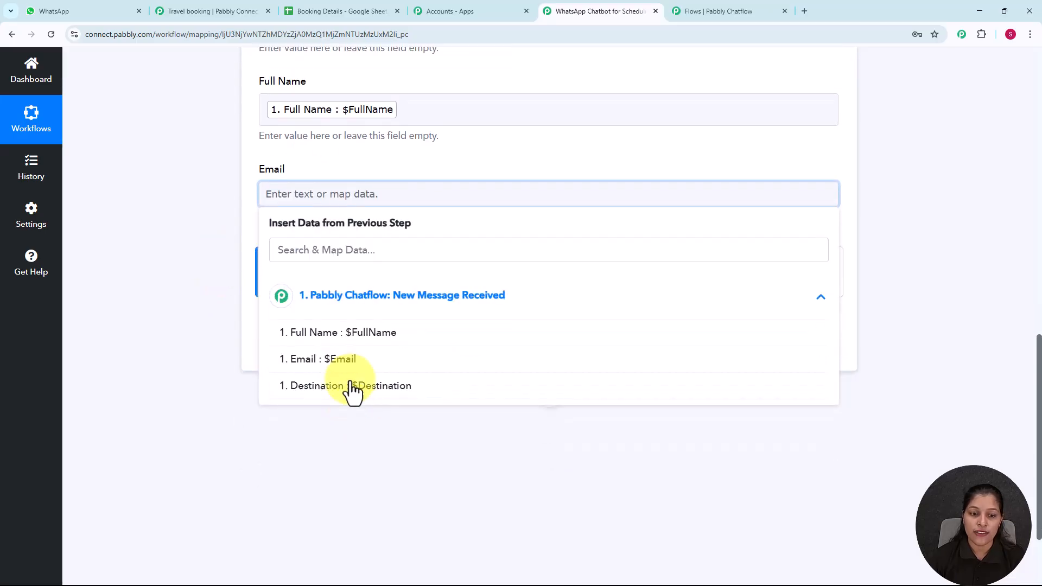
{"action": "left_click", "coordinate": [344, 366]}
{"action": "left_click", "coordinate": [177, 222]}
{"action": "scroll", "coordinate": [256, 251], "scroll_direction": "up", "scroll_amount": 4}
{"action": "scroll", "coordinate": [299, 269], "scroll_direction": "down", "scroll_amount": 3}
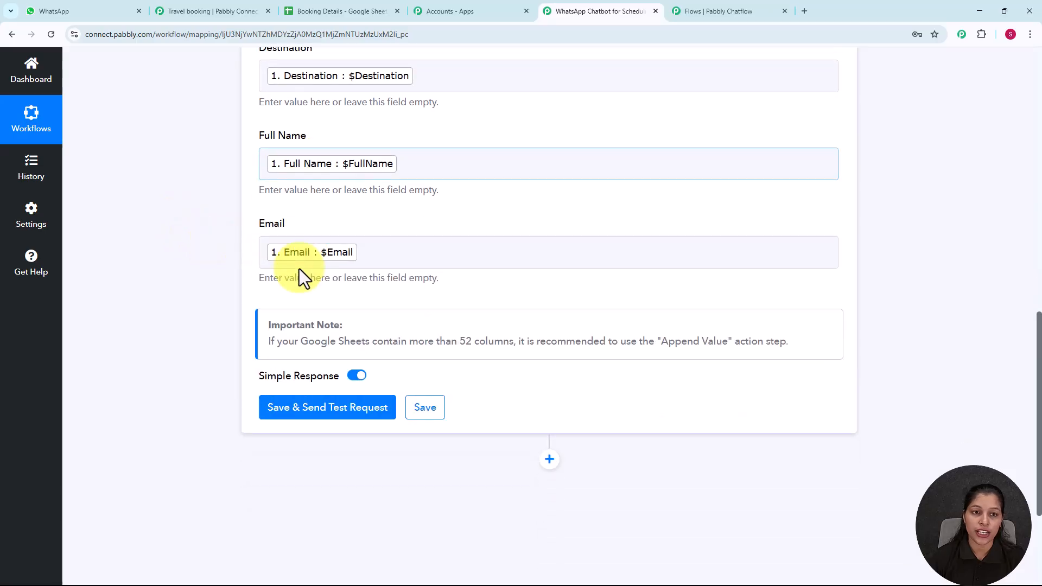
Step: Save the Google Sheets step and send a test row to Sheet1
{"action": "left_click", "coordinate": [320, 415]}
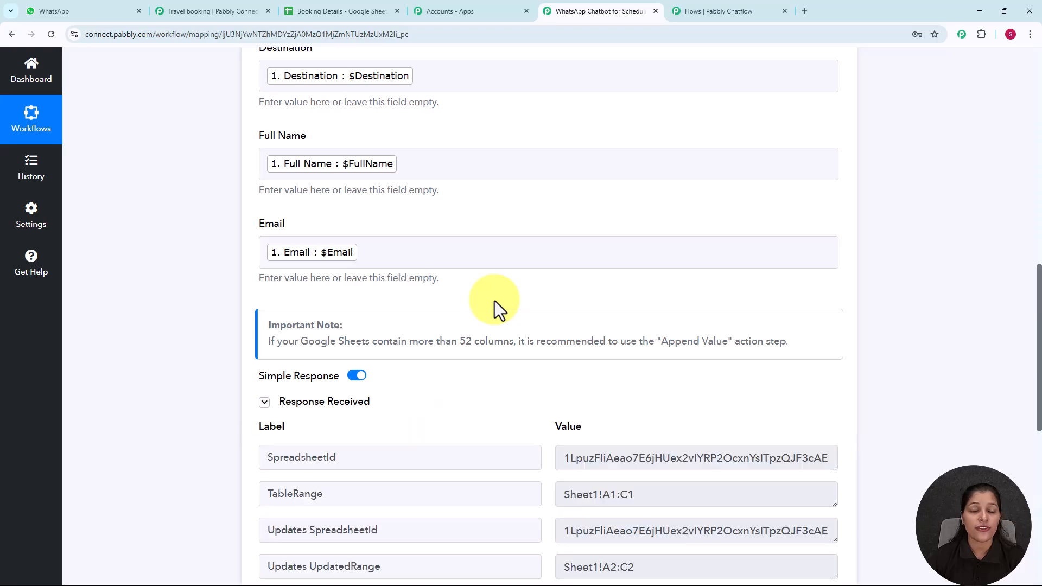
{"action": "scroll", "coordinate": [495, 309], "scroll_direction": "down", "scroll_amount": 4}
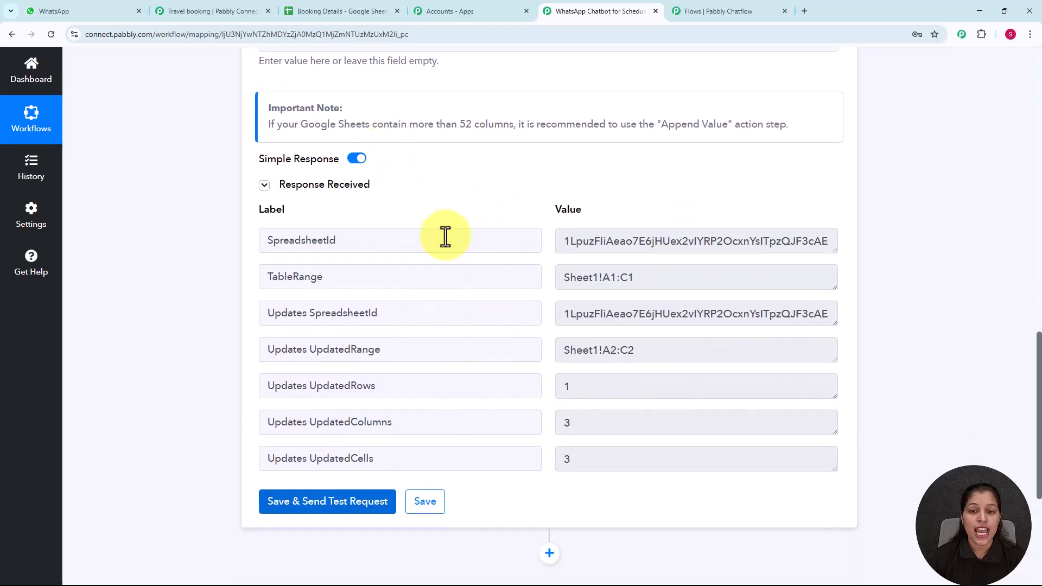
{"action": "scroll", "coordinate": [445, 236], "scroll_direction": "up", "scroll_amount": 4}
{"action": "scroll", "coordinate": [445, 236], "scroll_direction": "up", "scroll_amount": 4}
{"action": "scroll", "coordinate": [446, 237], "scroll_direction": "up", "scroll_amount": 1}
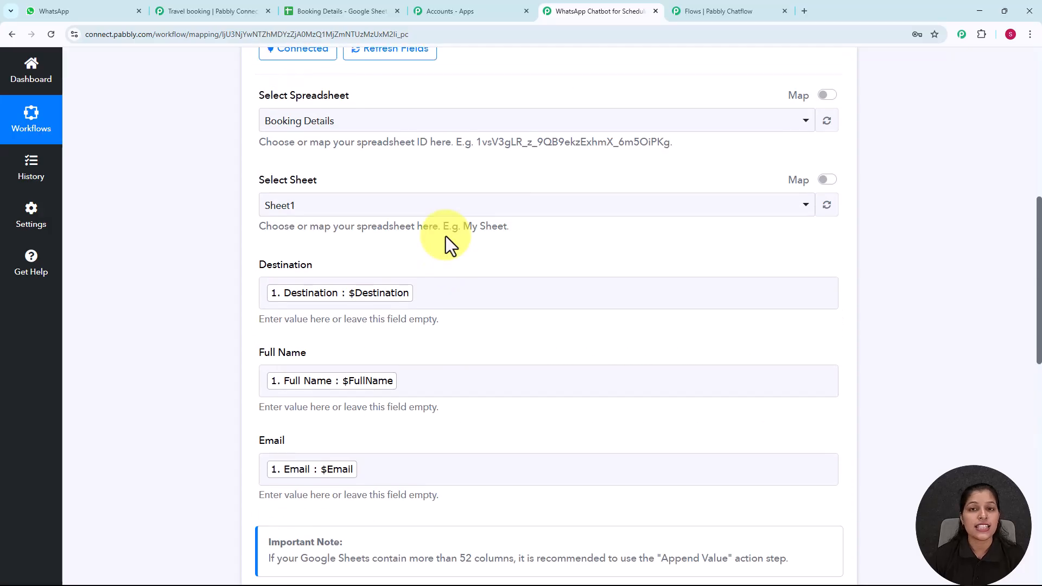
{"action": "left_click", "coordinate": [715, 11]}
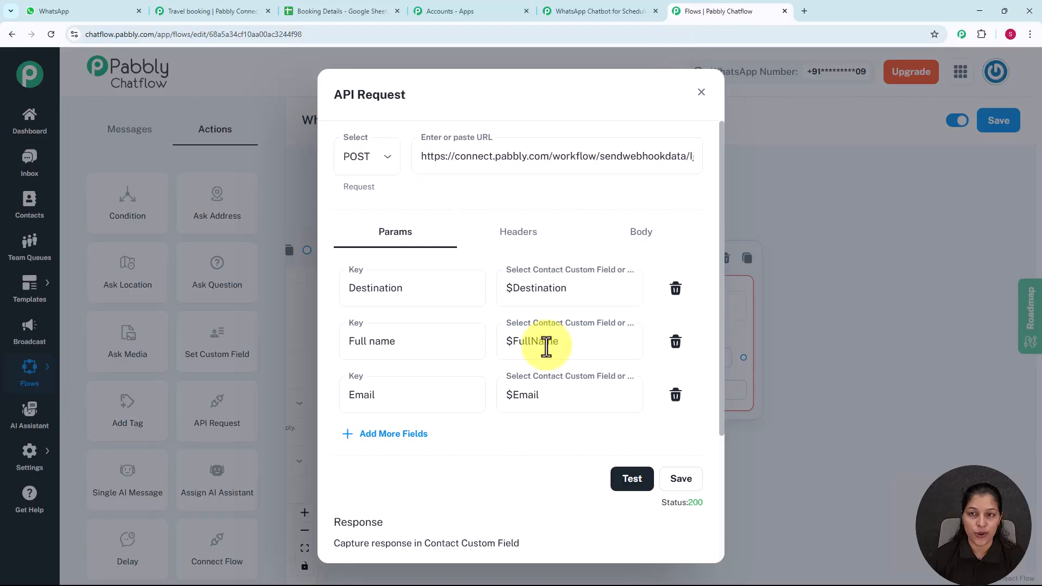
Step: Save the API Request node and drag out a new step connection from it
{"action": "left_click", "coordinate": [681, 478]}
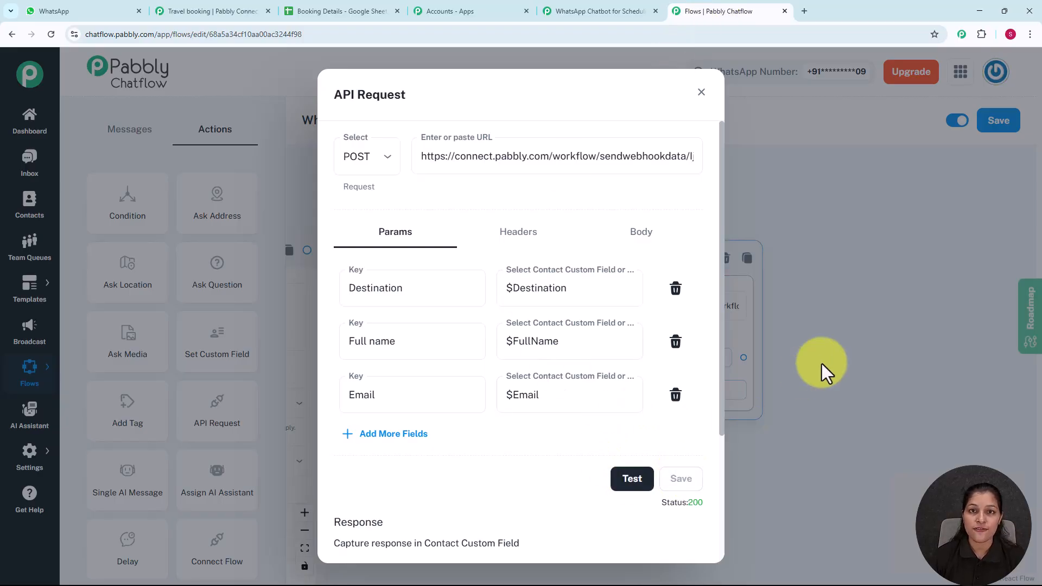
{"action": "left_click", "coordinate": [701, 92]}
{"action": "left_click_drag", "start_coordinate": [839, 330], "coordinate": [739, 282]}
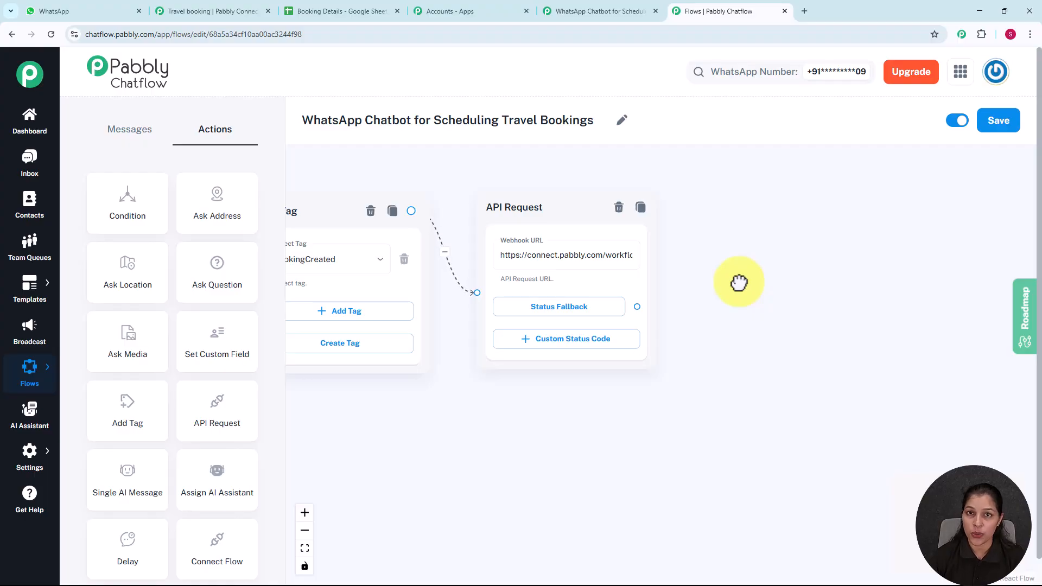
{"action": "left_click_drag", "start_coordinate": [637, 307], "coordinate": [718, 238]}
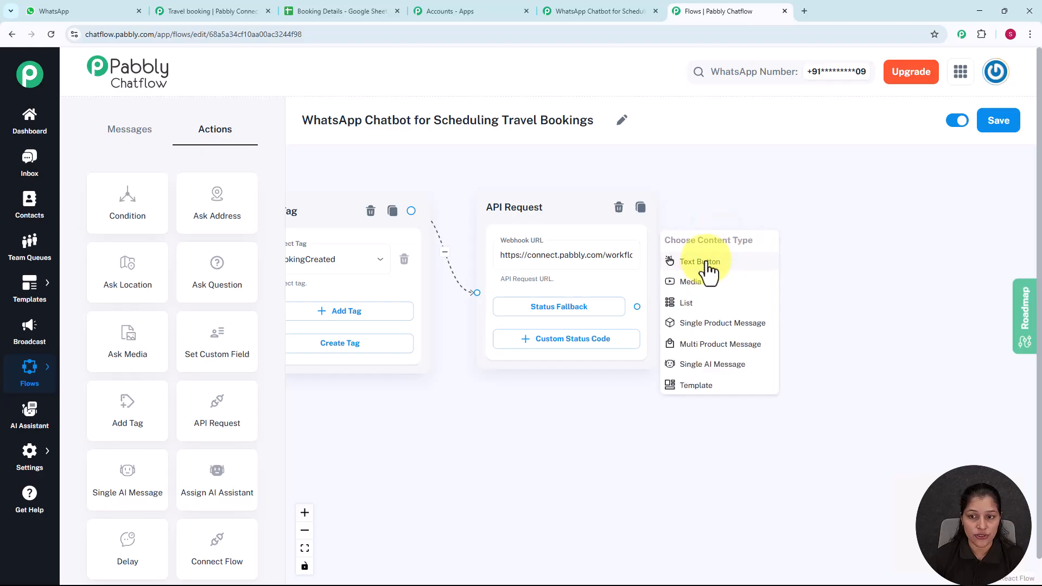
Step: Add a Text Button step after the API Request with the pasted booking confirmation for $Destination
{"action": "left_click", "coordinate": [700, 262]}
{"action": "left_click_drag", "start_coordinate": [756, 241], "coordinate": [791, 217]}
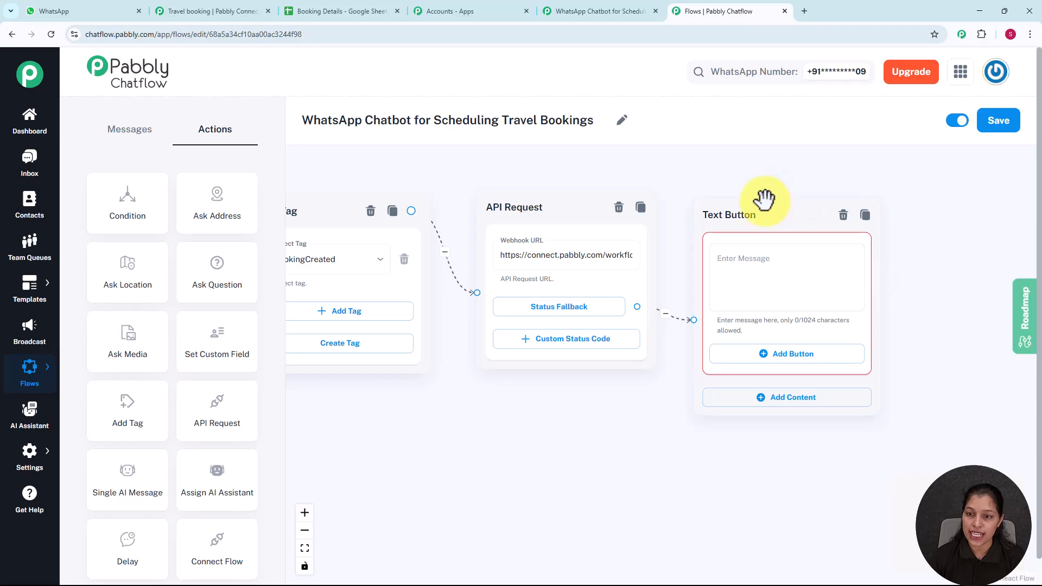
{"action": "scroll", "coordinate": [789, 284], "scroll_direction": "up", "scroll_amount": 3}
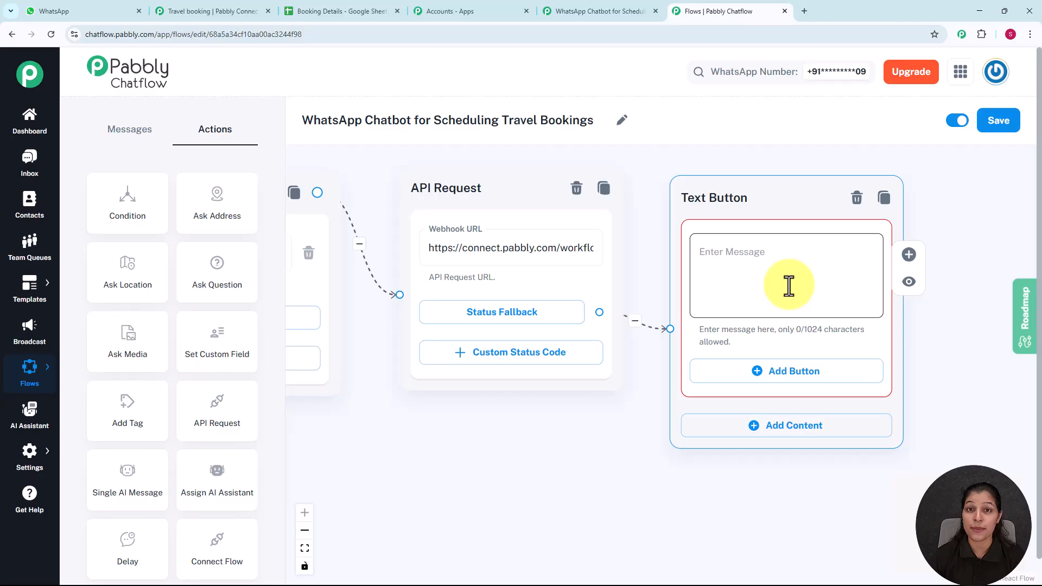
{"action": "left_click", "coordinate": [789, 286]}
{"action": "type", "text": "Your booking is confirmed for $Destination! We'll send you the details shortly. 🧡"}
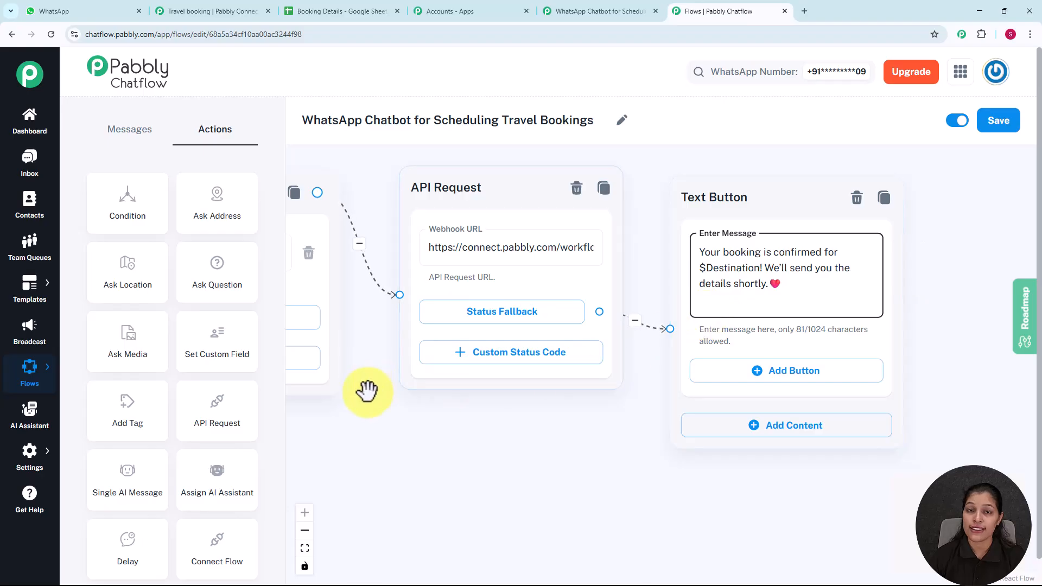
Step: Check the 'Where are you traveling to?' question supplies $Destination, then save the flow
{"action": "left_click_drag", "start_coordinate": [367, 395], "coordinate": [878, 425]}
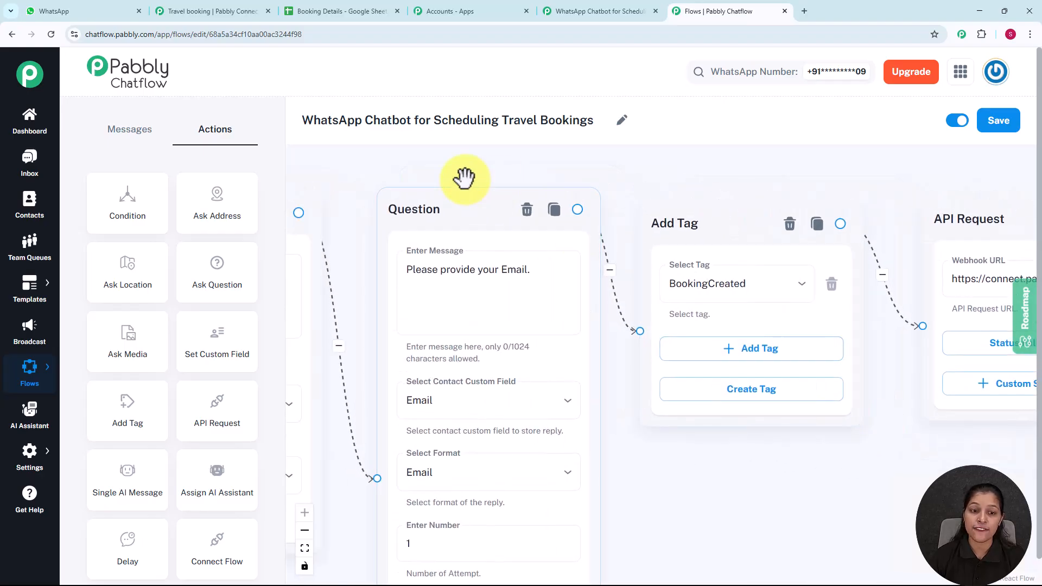
{"action": "left_click_drag", "start_coordinate": [449, 163], "coordinate": [790, 165]}
{"action": "left_click_drag", "start_coordinate": [570, 158], "coordinate": [728, 158]}
{"action": "left_click", "coordinate": [434, 272]}
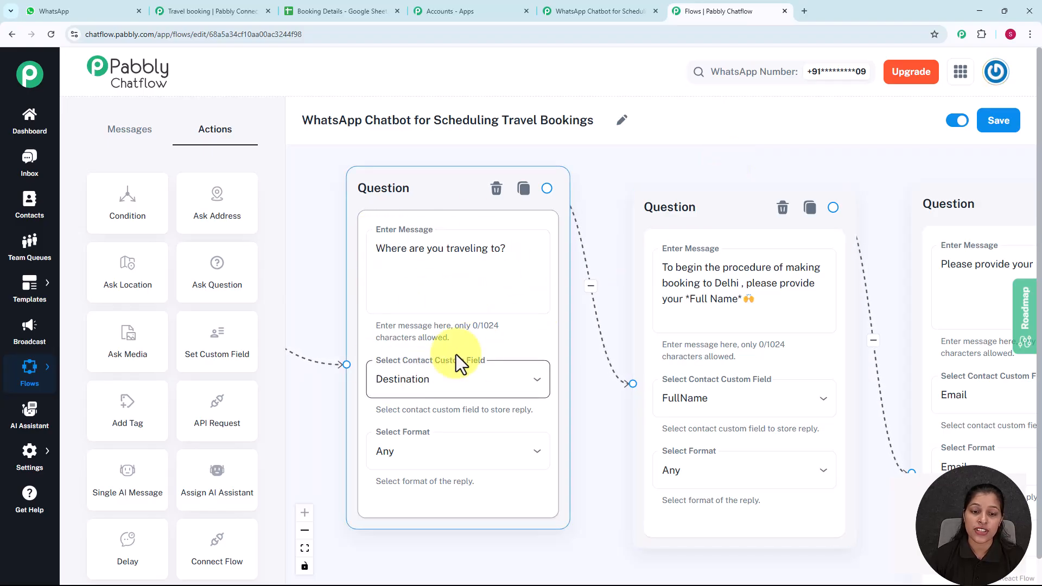
{"action": "scroll", "coordinate": [588, 302], "scroll_direction": "down", "scroll_amount": 5}
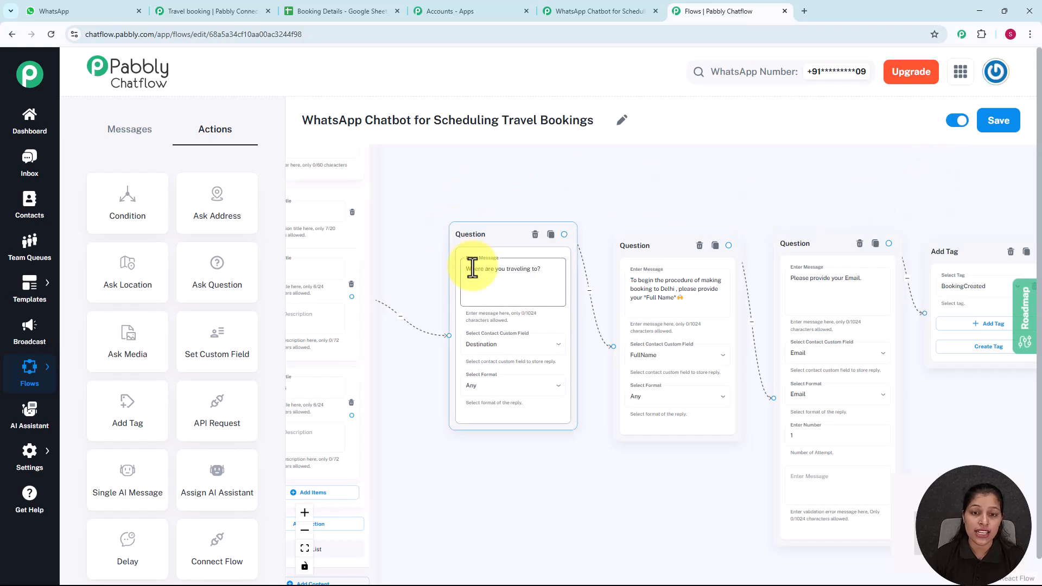
{"action": "left_click_drag", "start_coordinate": [890, 174], "coordinate": [291, 156]}
{"action": "scroll", "coordinate": [714, 193], "scroll_direction": "up", "scroll_amount": 2}
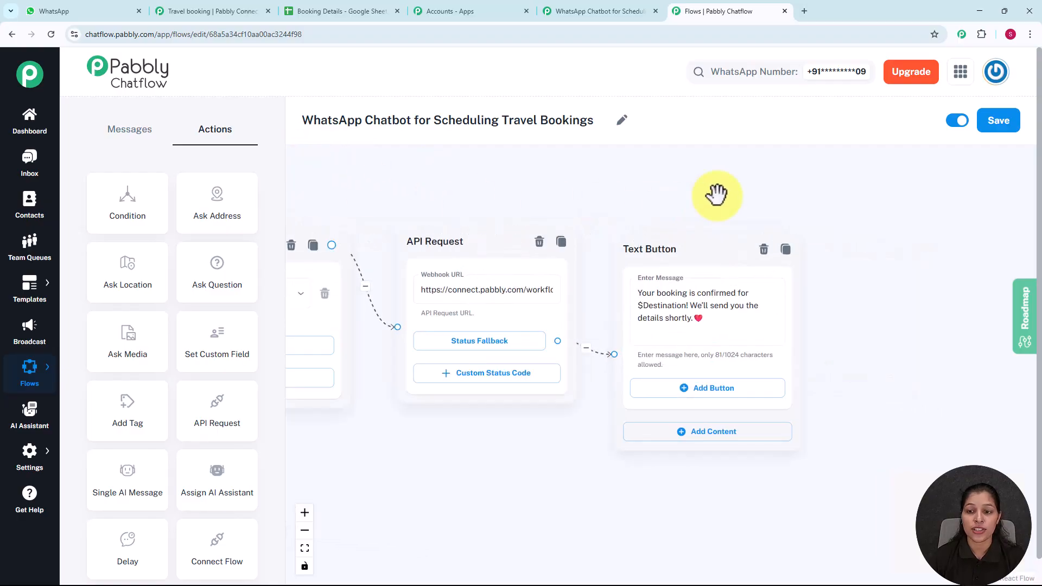
{"action": "left_click_drag", "start_coordinate": [740, 202], "coordinate": [615, 182]}
{"action": "left_click", "coordinate": [627, 239]}
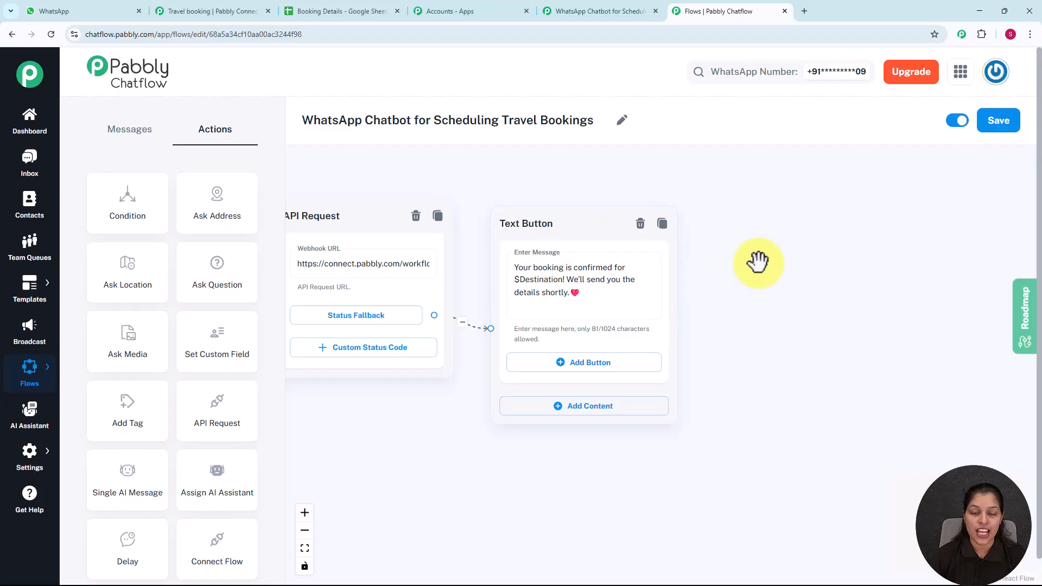
{"action": "scroll", "coordinate": [758, 262], "scroll_direction": "down", "scroll_amount": 3}
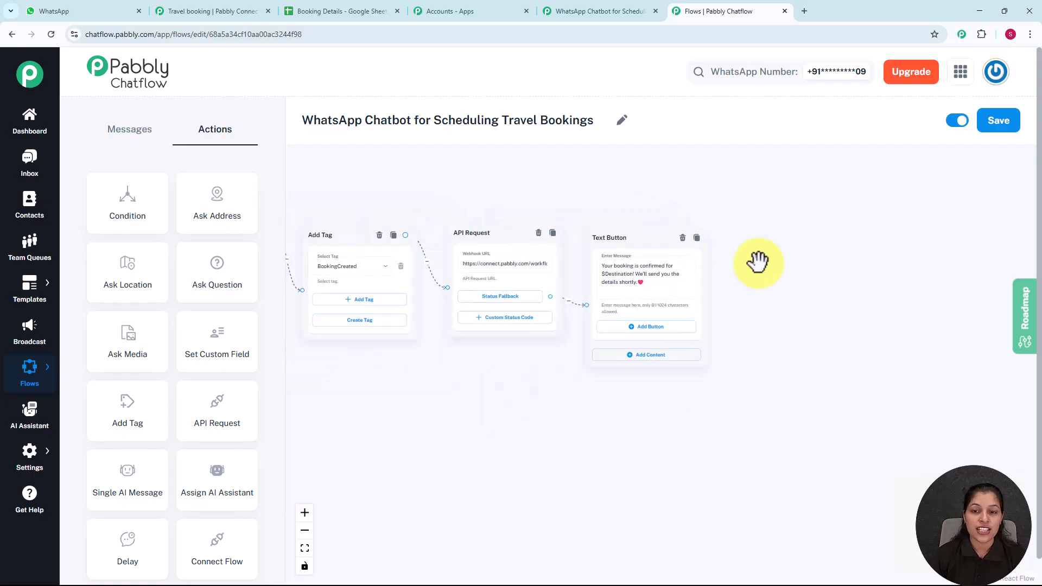
{"action": "left_click", "coordinate": [1003, 130]}
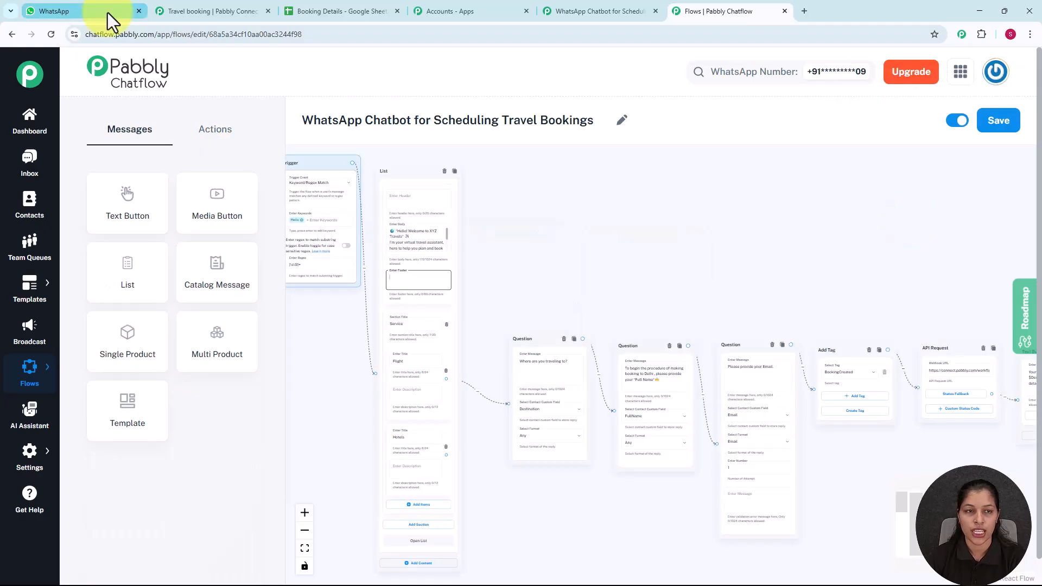
Step: Clear the bot's chat history in WhatsApp Web
{"action": "left_click", "coordinate": [107, 12]}
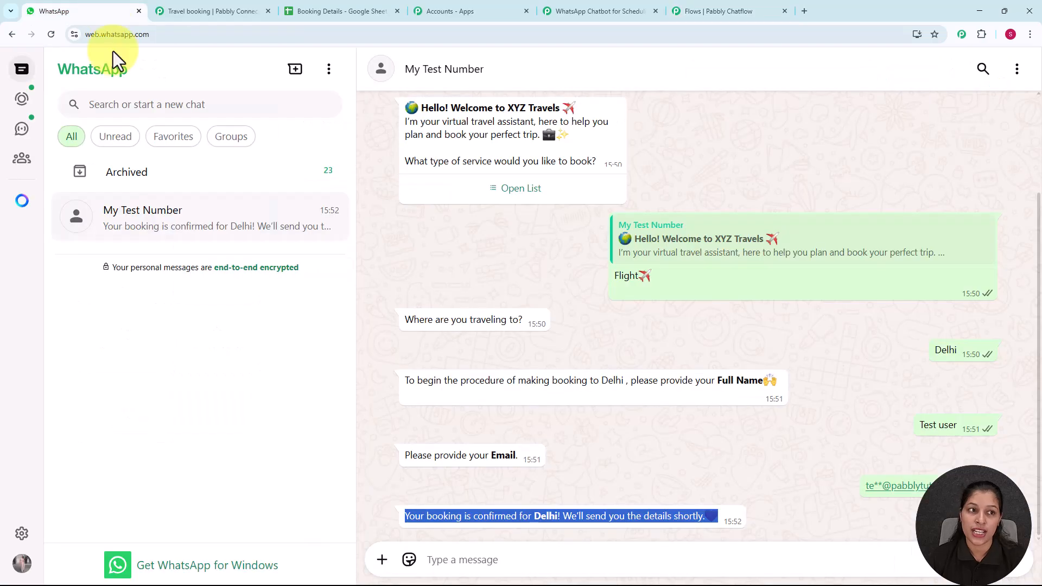
{"action": "left_click", "coordinate": [1016, 69]}
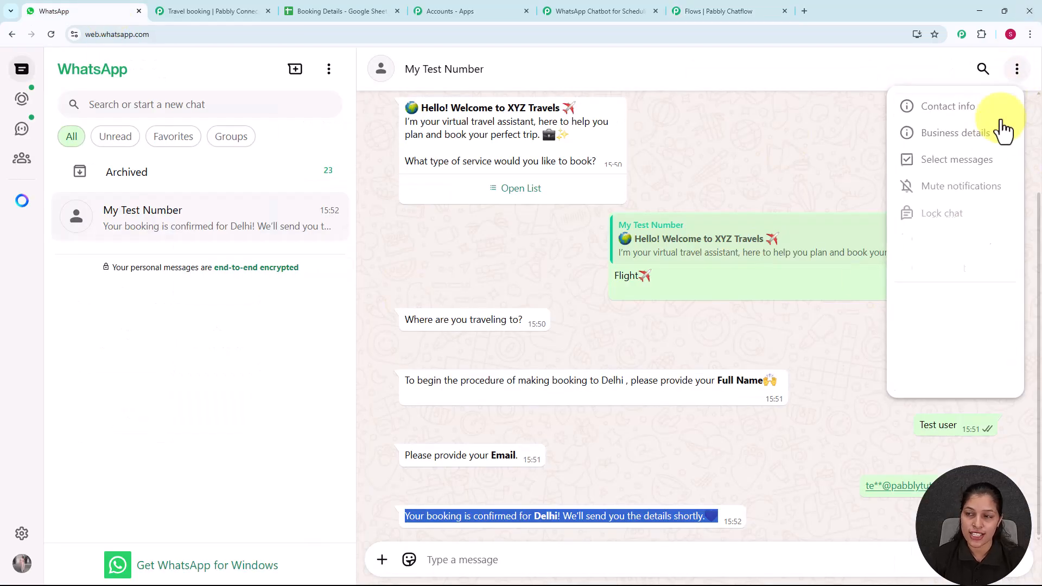
{"action": "left_click", "coordinate": [939, 359]}
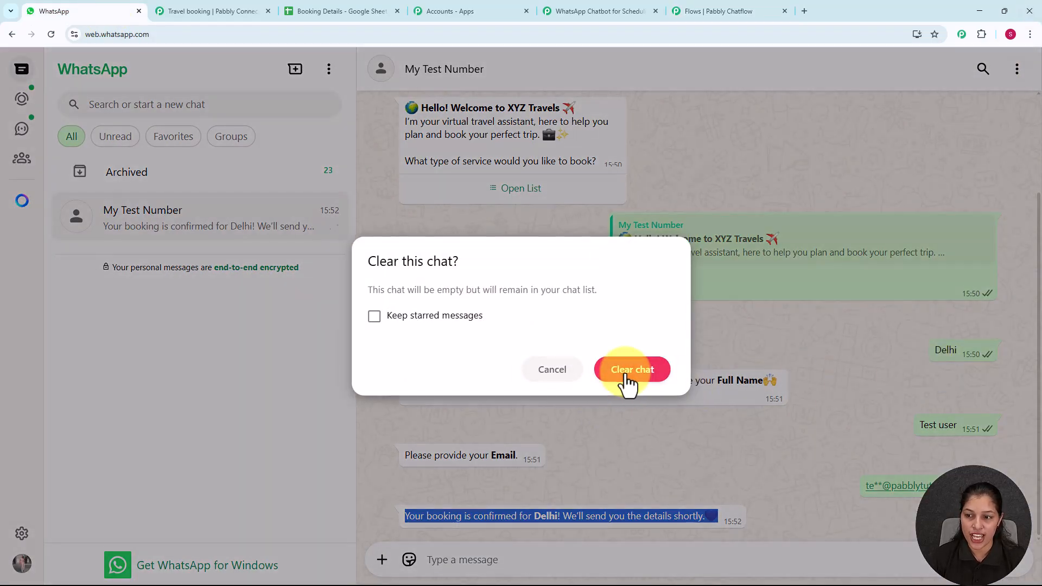
{"action": "left_click", "coordinate": [625, 380]}
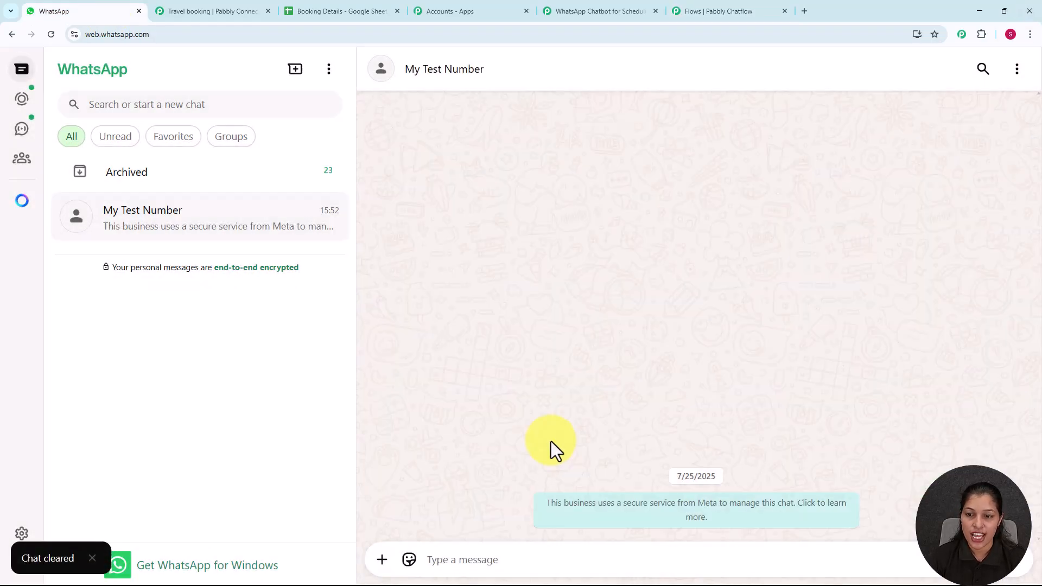
Step: Send 'Book Flight' and choose Flight from the booking services list
{"action": "left_click", "coordinate": [533, 554]}
{"action": "type", "text": "Book Flight"}
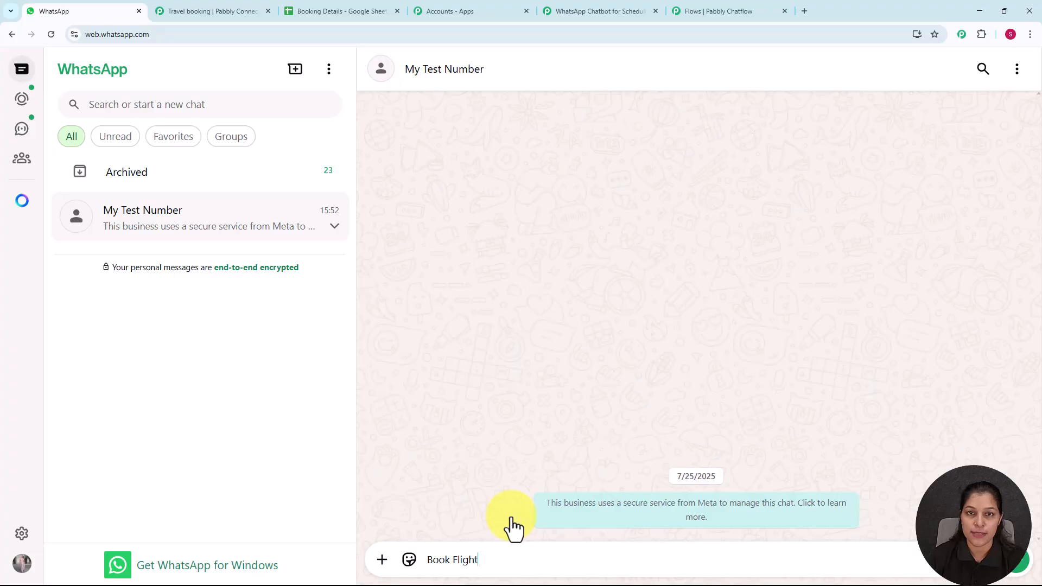
{"action": "key", "text": "Return"}
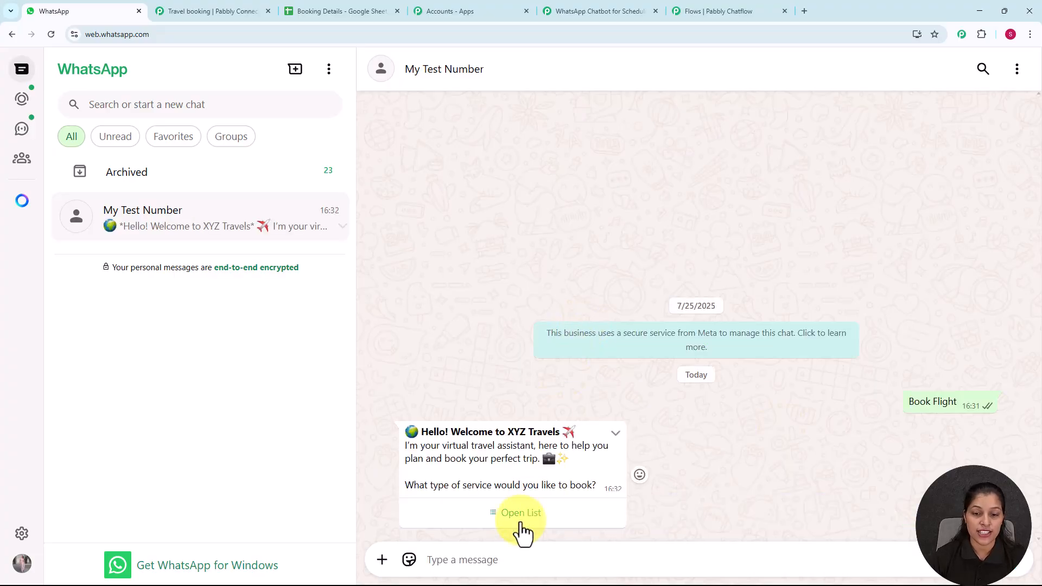
{"action": "left_click", "coordinate": [521, 529]}
{"action": "left_click", "coordinate": [456, 168]}
{"action": "left_click", "coordinate": [628, 515]}
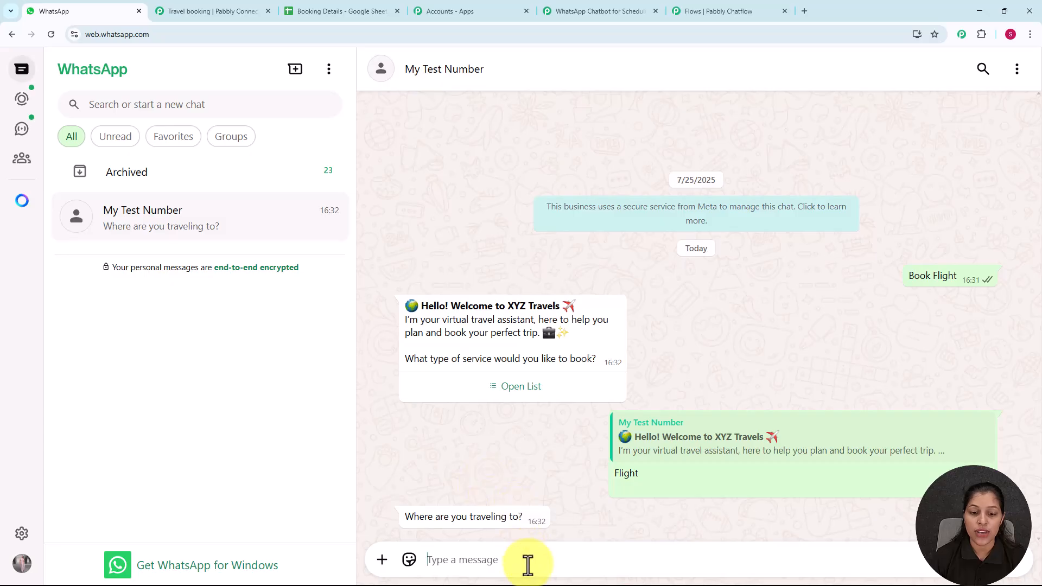
Step: Answer Goa, the traveller's full name and e-mail, then check the Booking Details sheet
{"action": "type", "text": "Goa"}
{"action": "key", "text": "Return"}
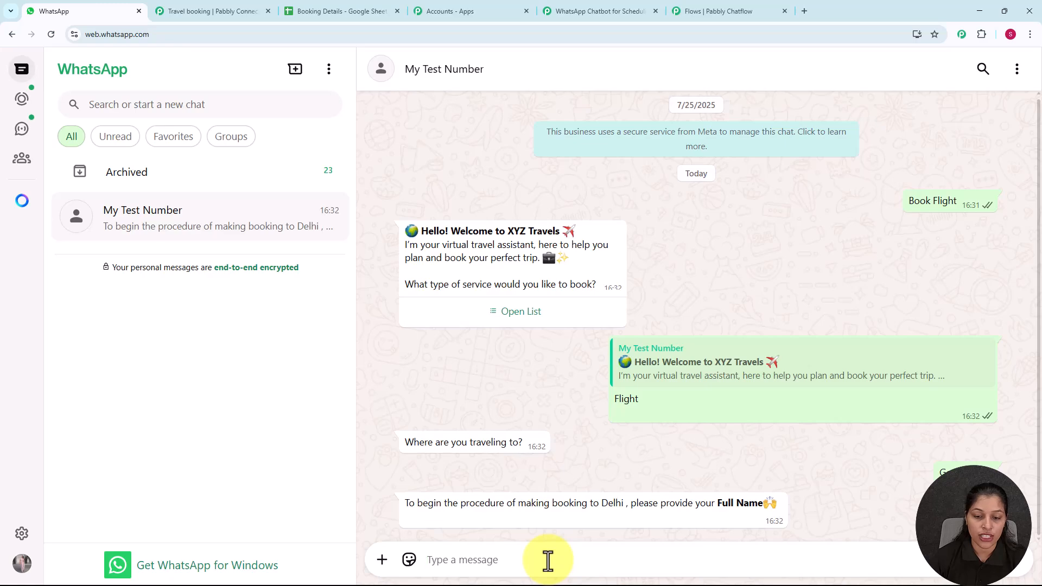
{"action": "type", "text": "Demo User"}
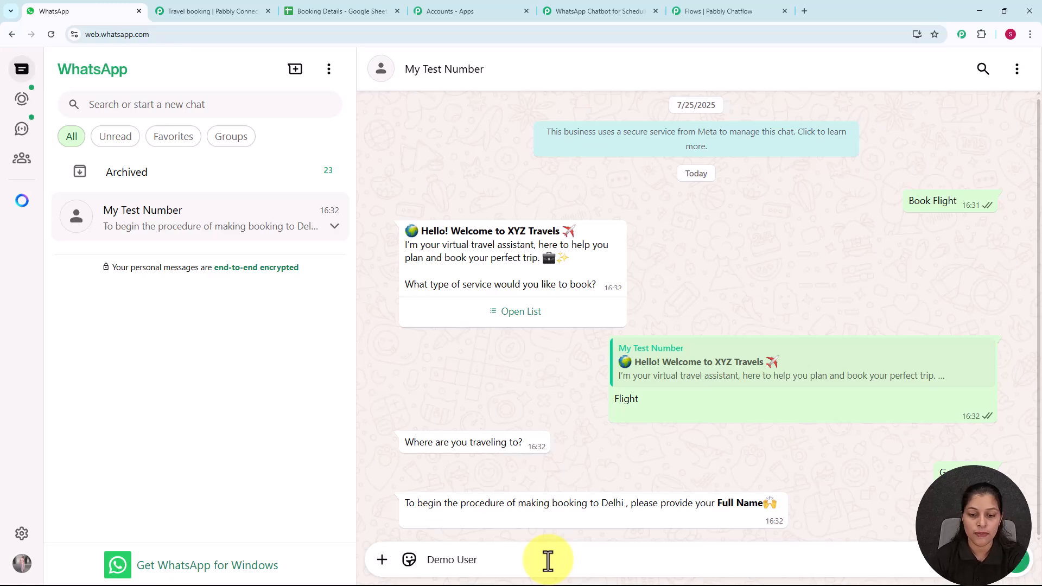
{"action": "key", "text": "Return"}
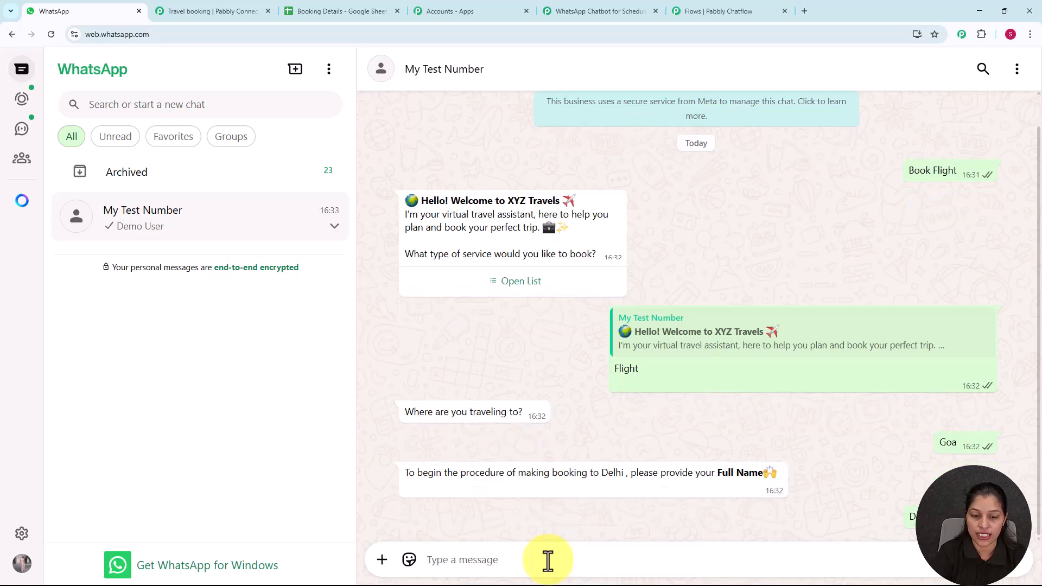
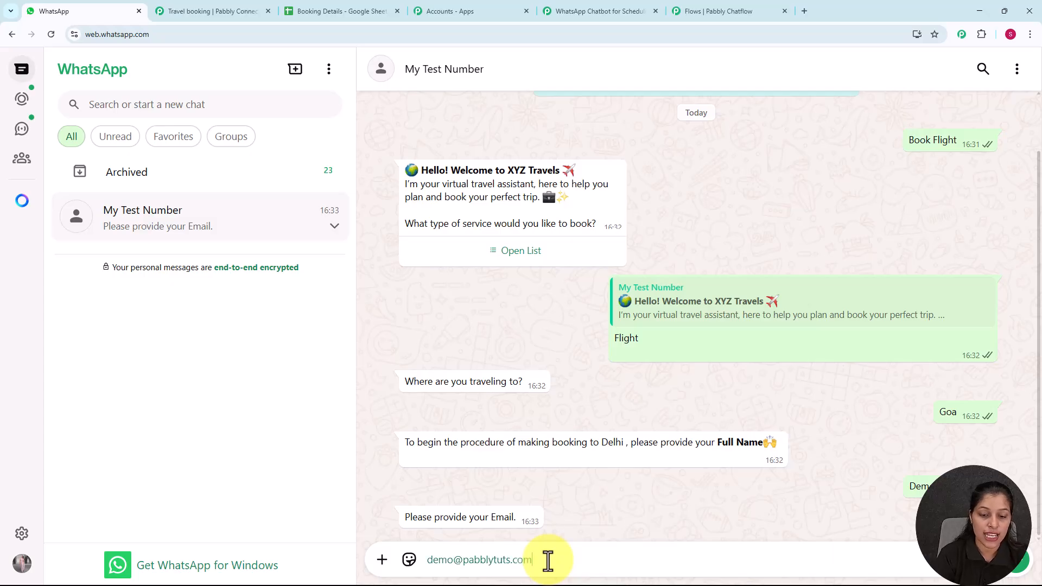
{"action": "key", "text": "Return"}
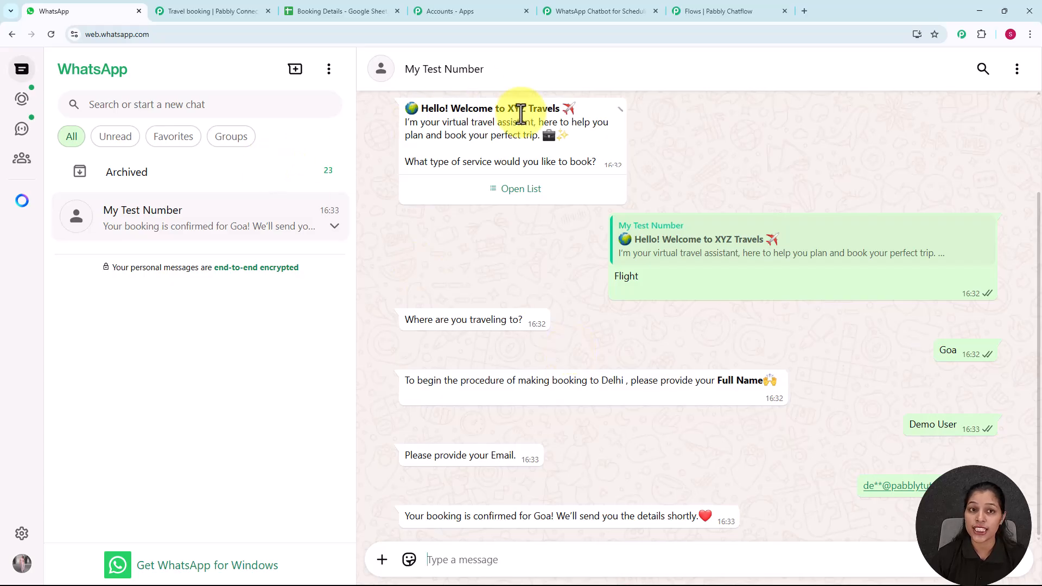
{"action": "left_click", "coordinate": [362, 12]}
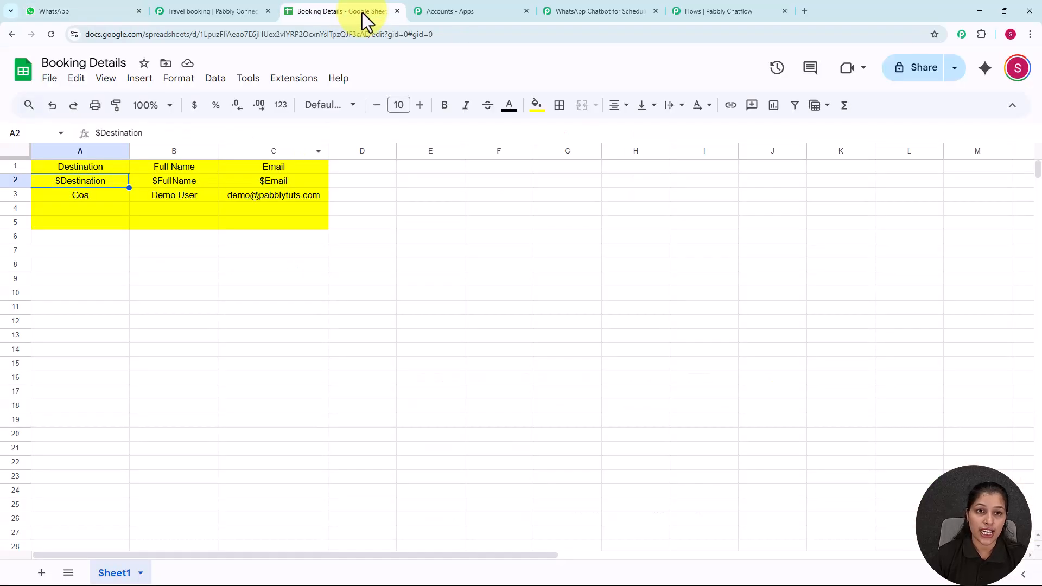